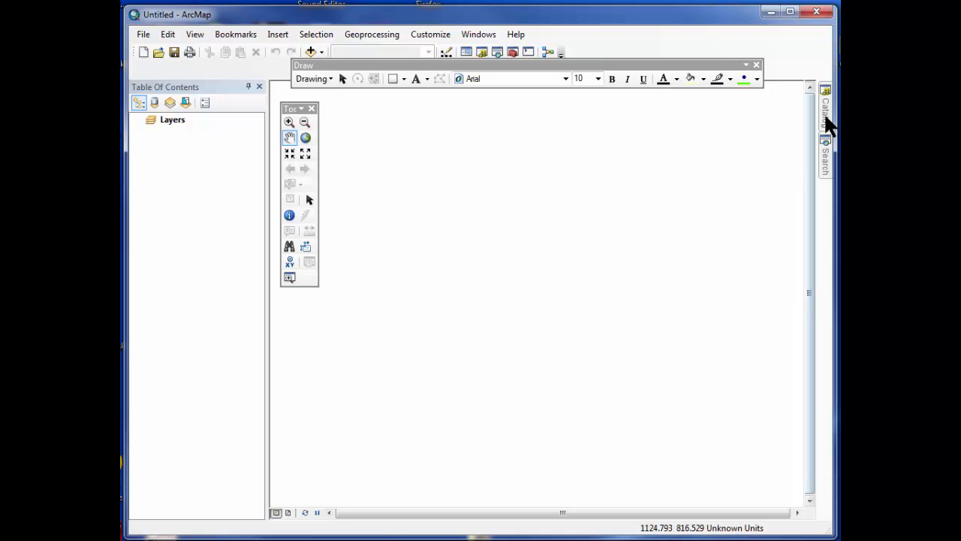
- Add the states feature class from usdata.gdb in the mgisdata Usa folder to the map
left_click(825, 122)
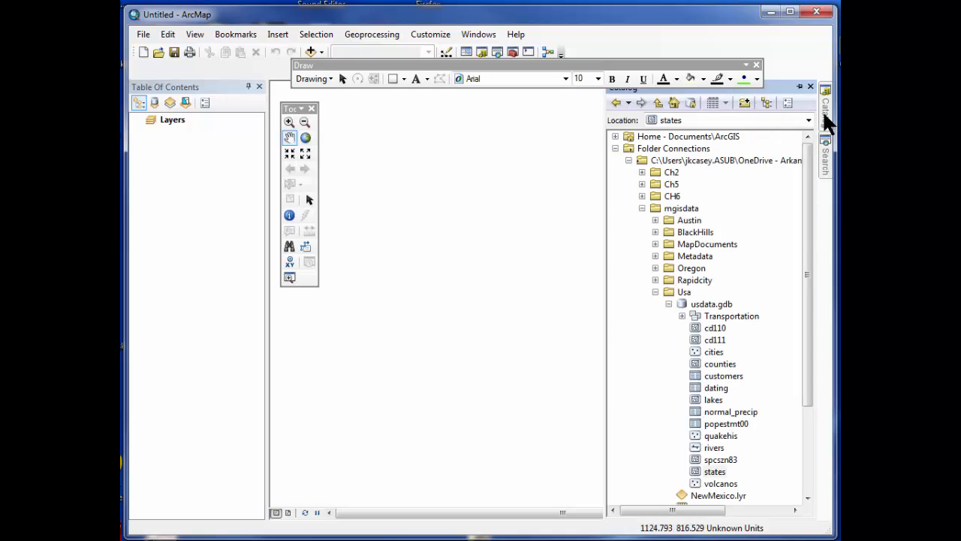
left_click(666, 158)
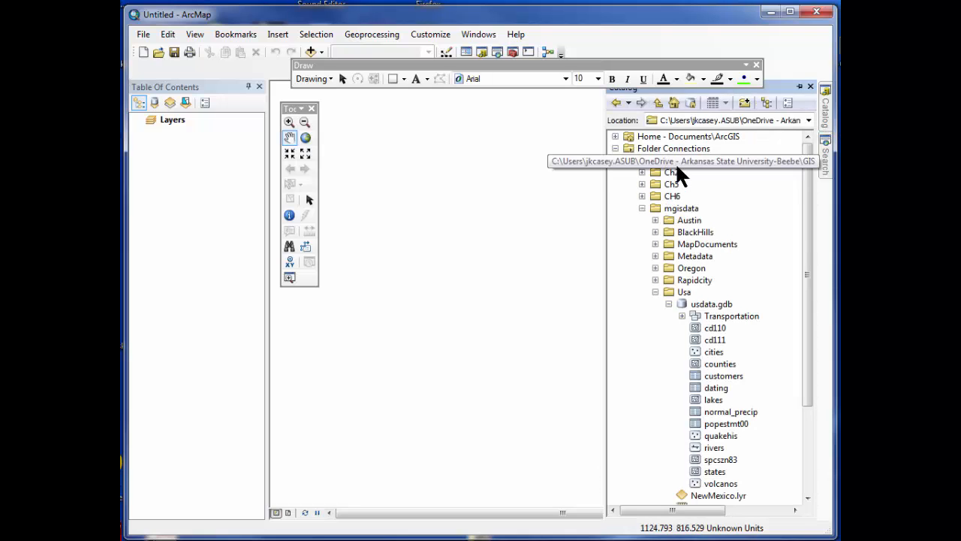
left_click(684, 209)
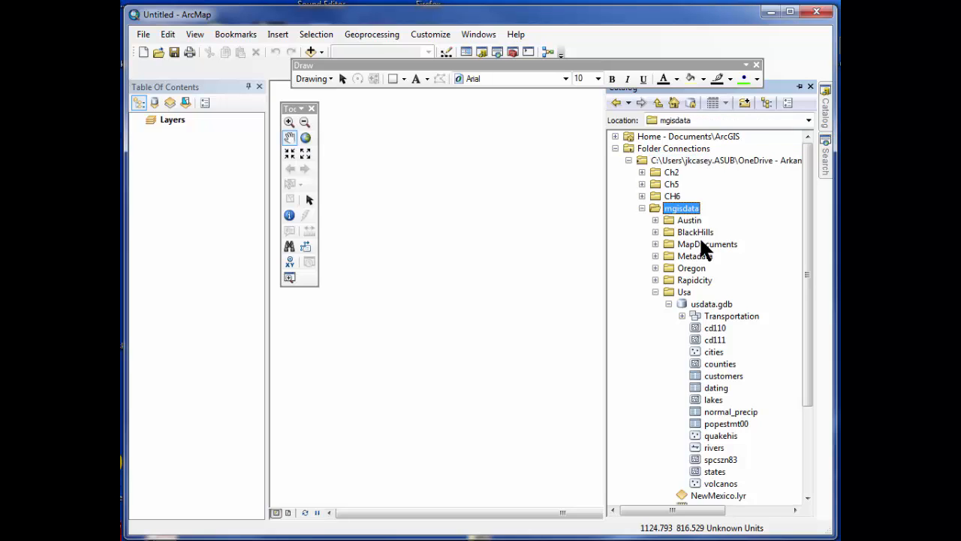
left_click(683, 292)
left_click(694, 304)
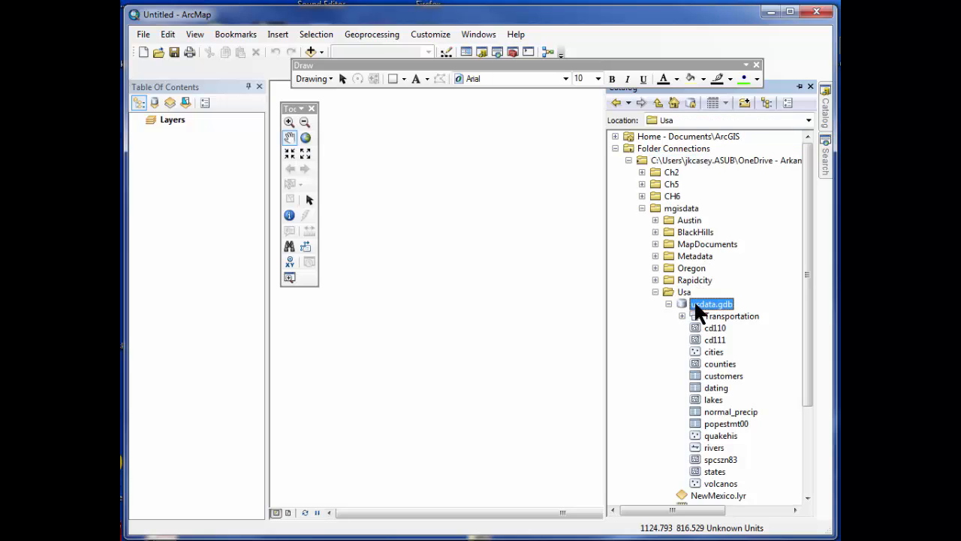
left_click(715, 472)
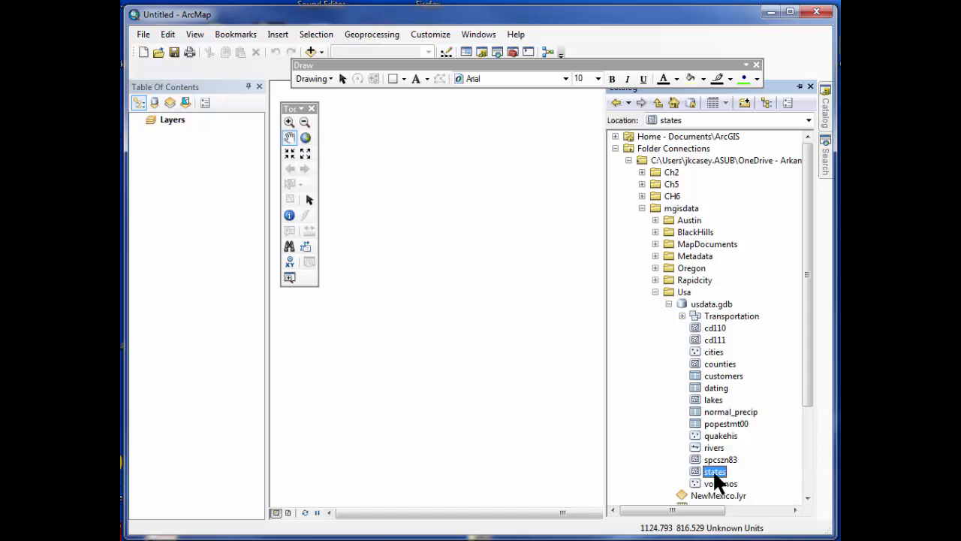
mouse_move(714, 474)
left_mouse_down()
mouse_move(509, 347)
mouse_move(360, 300)
left_mouse_up()
scroll(439, 308, "up", 2)
scroll(438, 308, "down", 3)
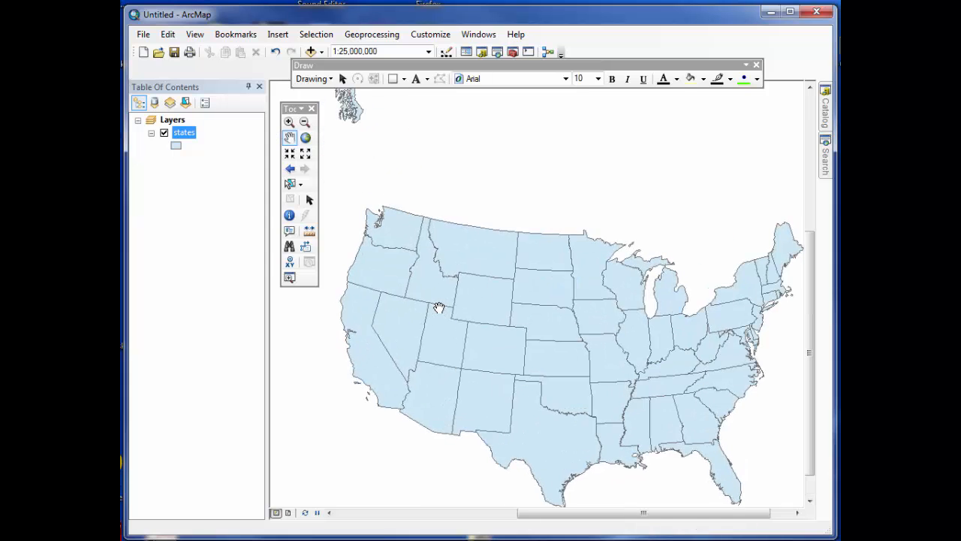
left_click_drag(439, 308, 416, 282)
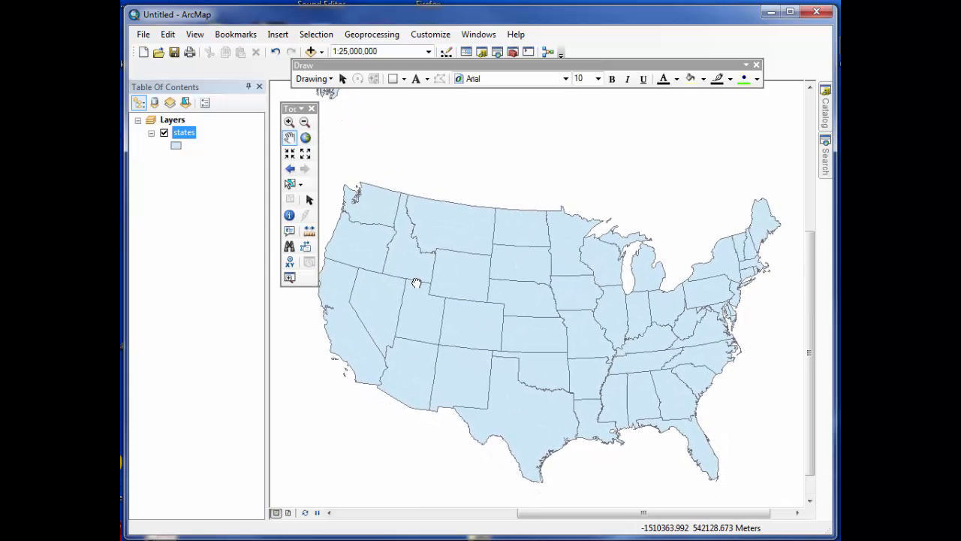
- Open the attribute table of the states layer and dock it beside the map
right_click(185, 135)
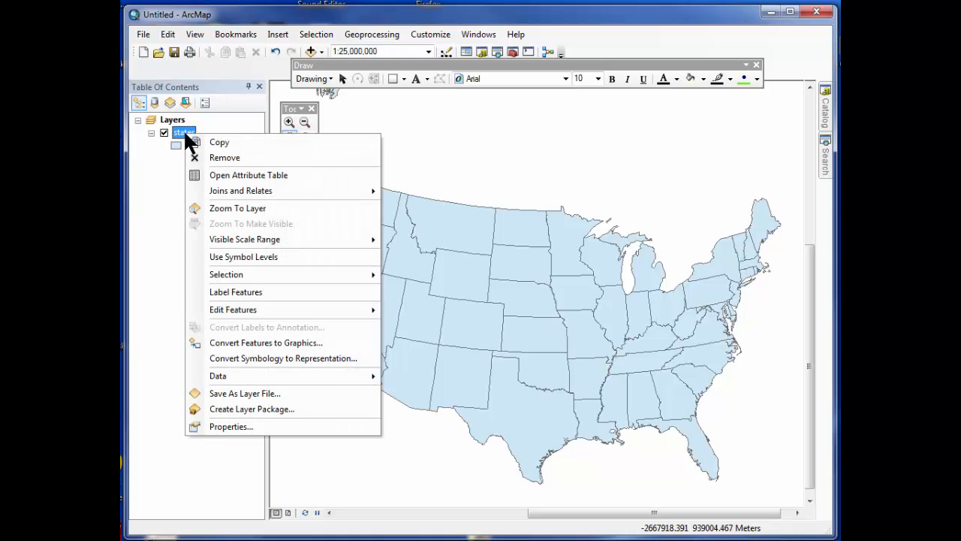
left_click(228, 174)
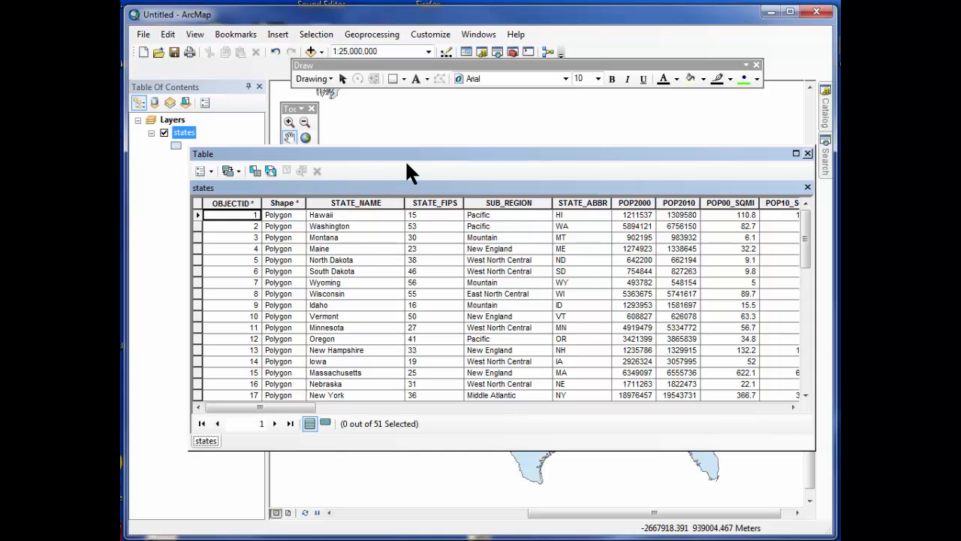
left_click_drag(409, 156, 794, 307)
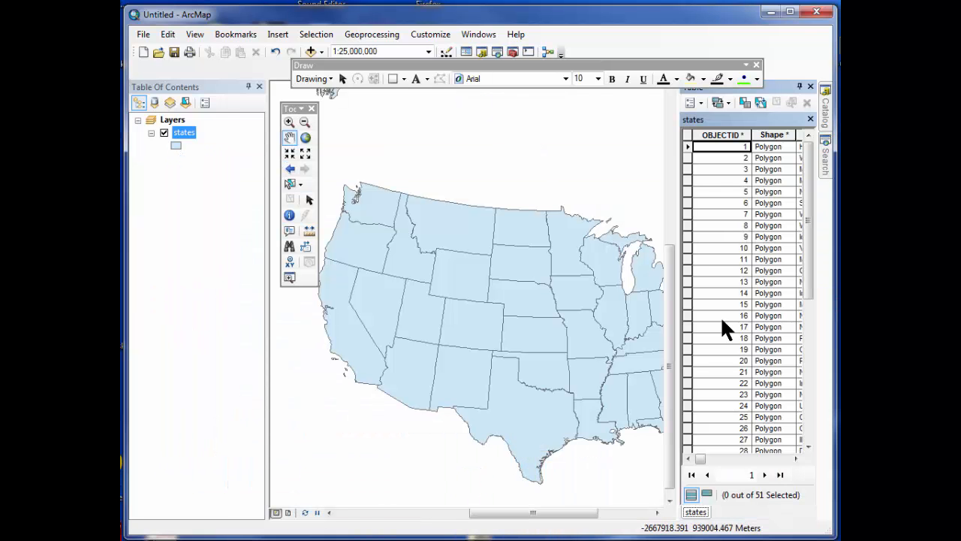
- Undock the states attribute table, dock it beside the map again, and set it to auto-hide
left_click_drag(783, 82, 519, 207)
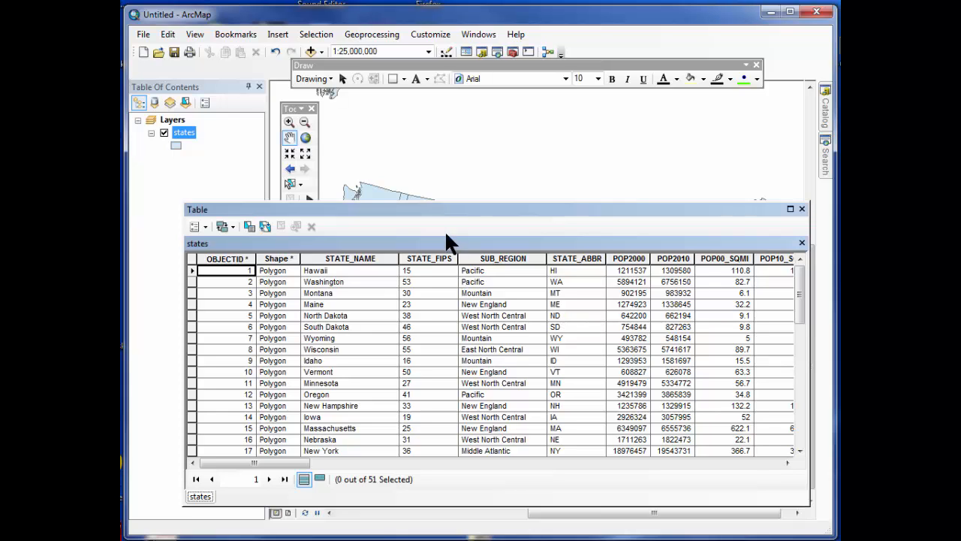
left_click_drag(442, 212, 801, 299)
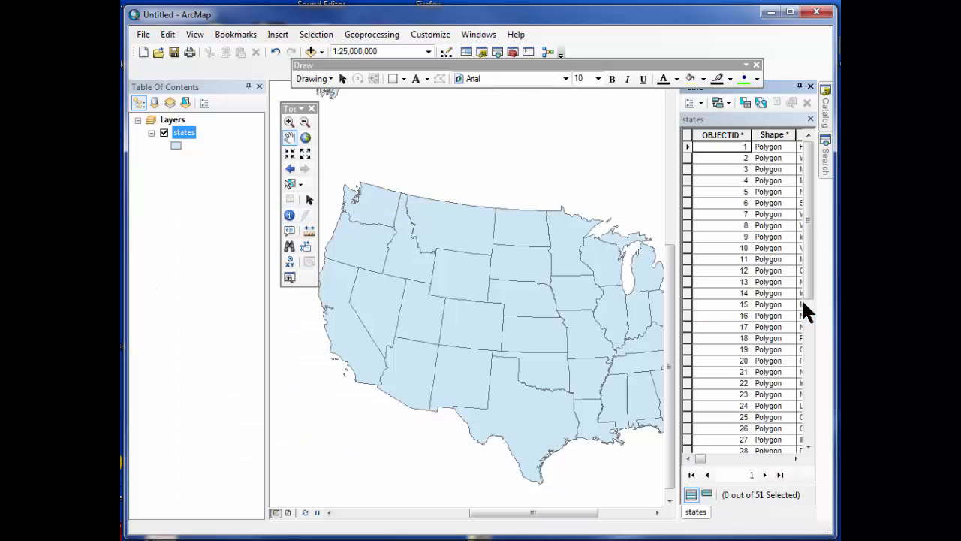
left_click(799, 85)
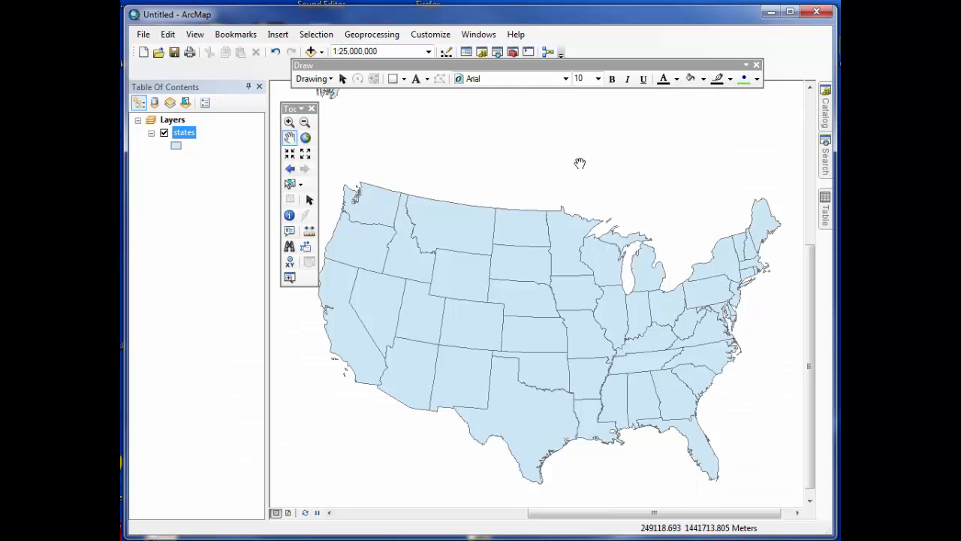
- Turn off auto-hide for the states attribute table and float it over the map
mouse_move(830, 215)
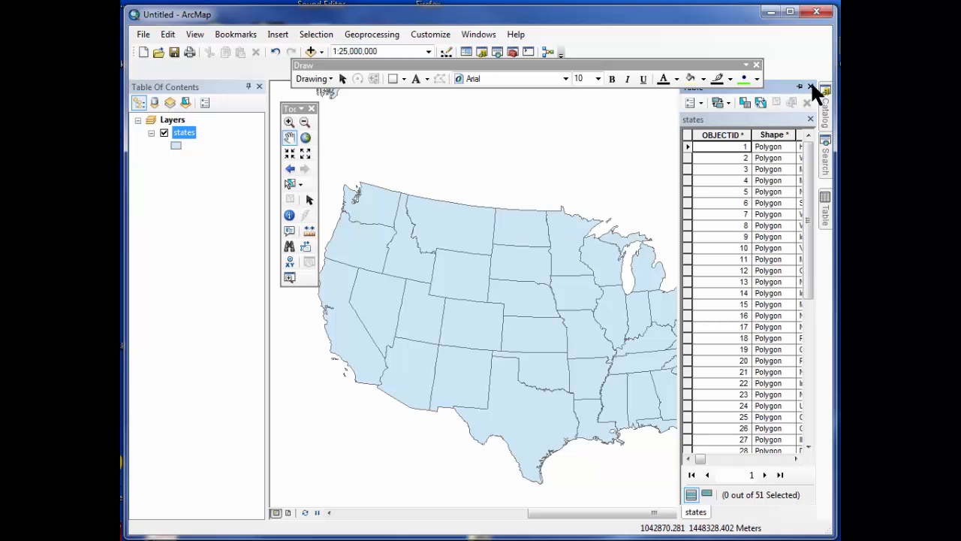
left_click(799, 86)
left_click_drag(769, 89, 294, 190)
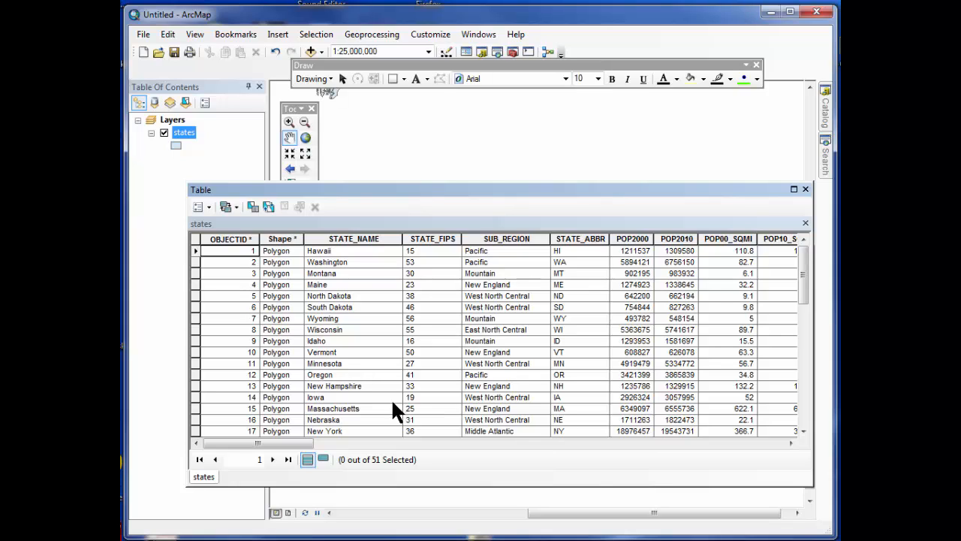
- Examine all attribute fields of the states table through Shape_Area, and return to the first field
left_click(789, 441)
left_click(789, 441)
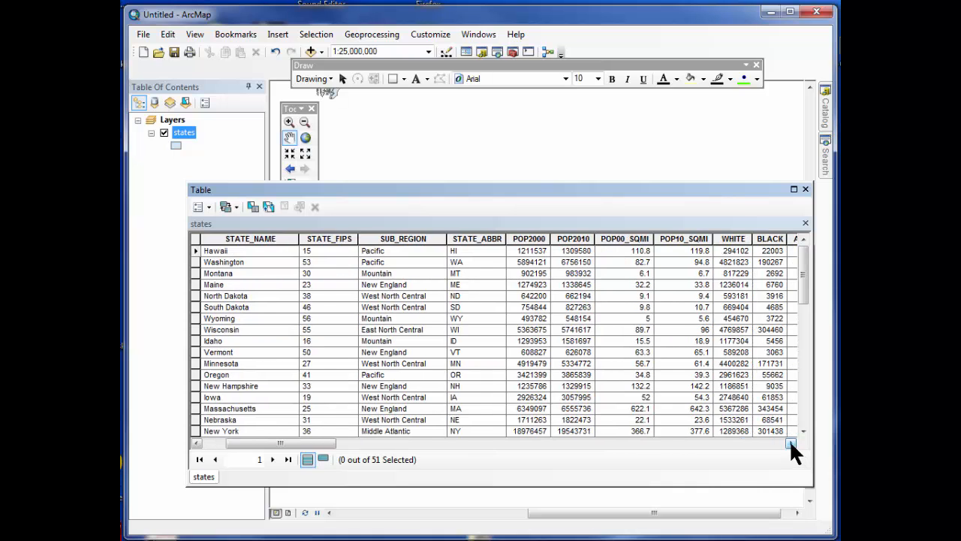
left_click(790, 441)
left_click(789, 441)
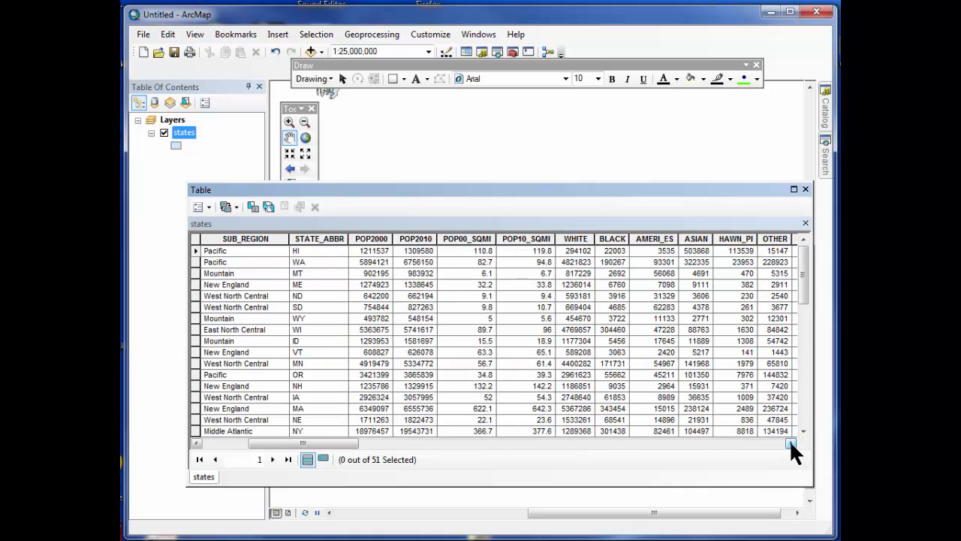
left_click(789, 441)
left_click(789, 441)
left_click(789, 442)
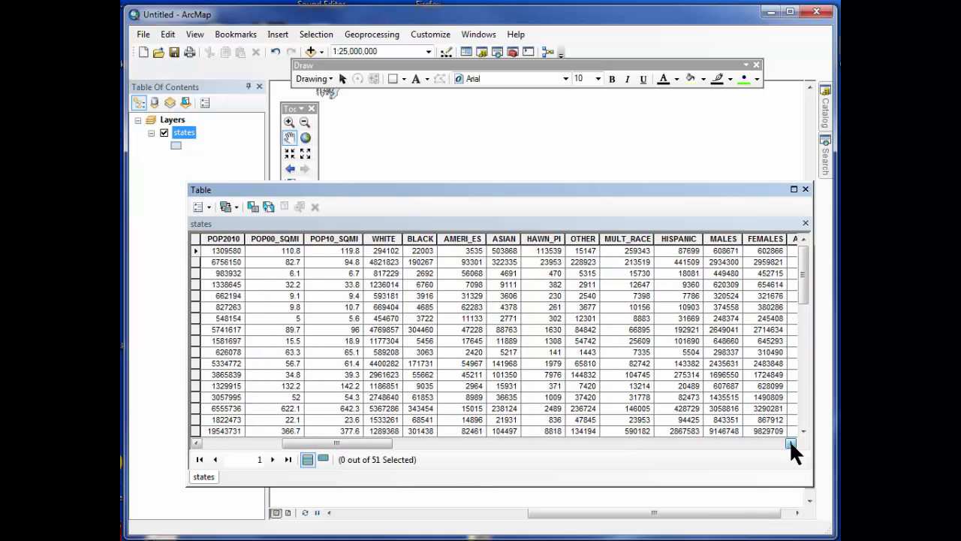
left_click(789, 441)
left_click(789, 442)
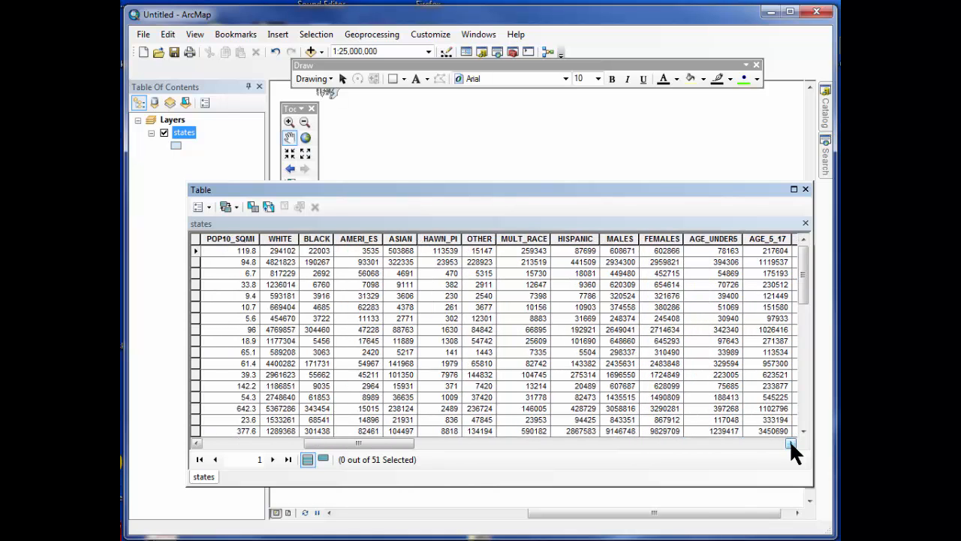
left_click(789, 441)
left_click(789, 442)
left_click(789, 441)
left_click(789, 441)
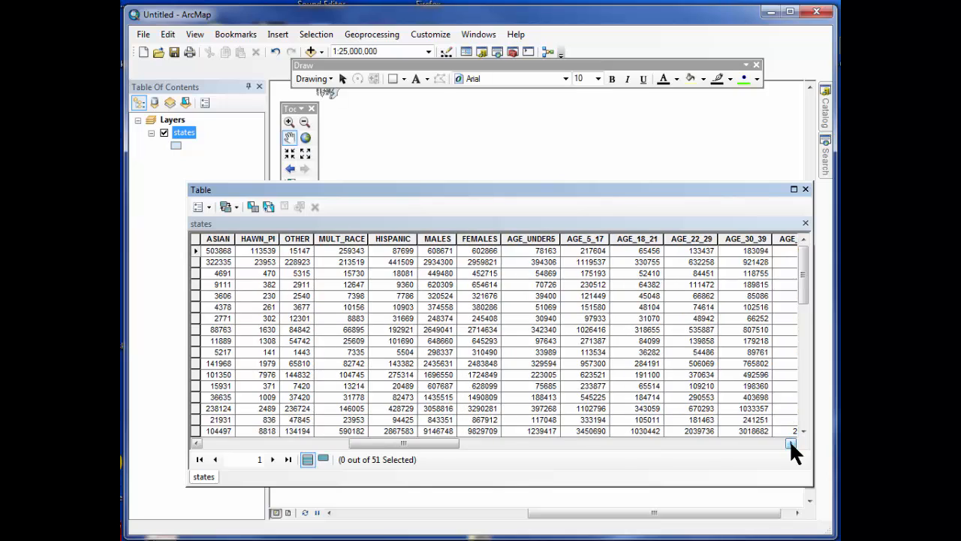
left_click(789, 441)
left_click(789, 441)
left_click(789, 441)
left_click(789, 441)
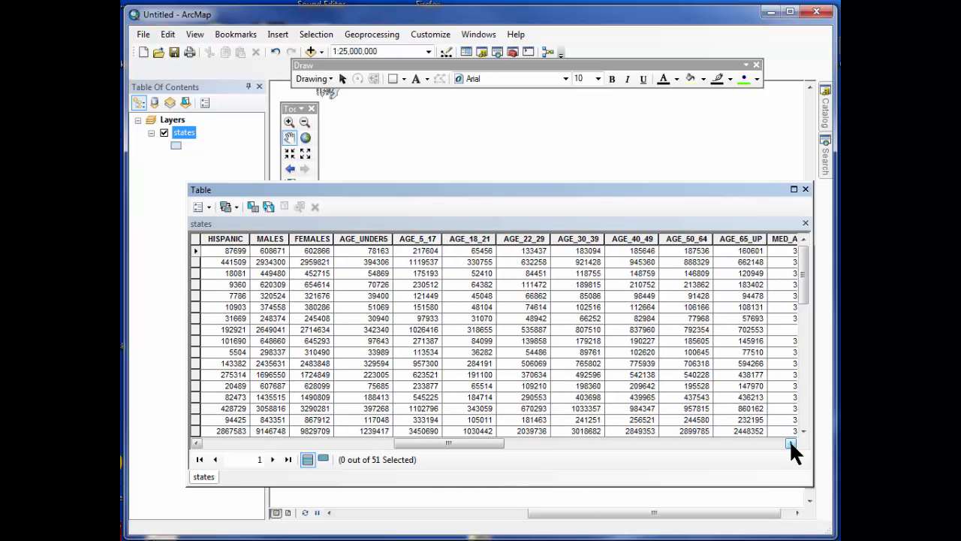
left_click(789, 441)
left_click(789, 442)
left_click(789, 441)
left_click(789, 441)
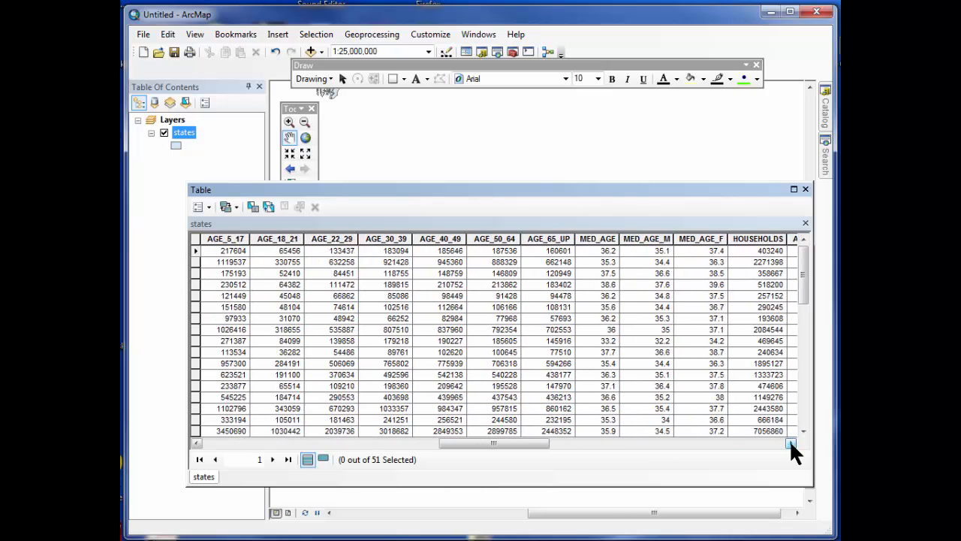
left_click(789, 441)
left_click(789, 442)
left_click(789, 441)
left_click(789, 442)
left_click(789, 441)
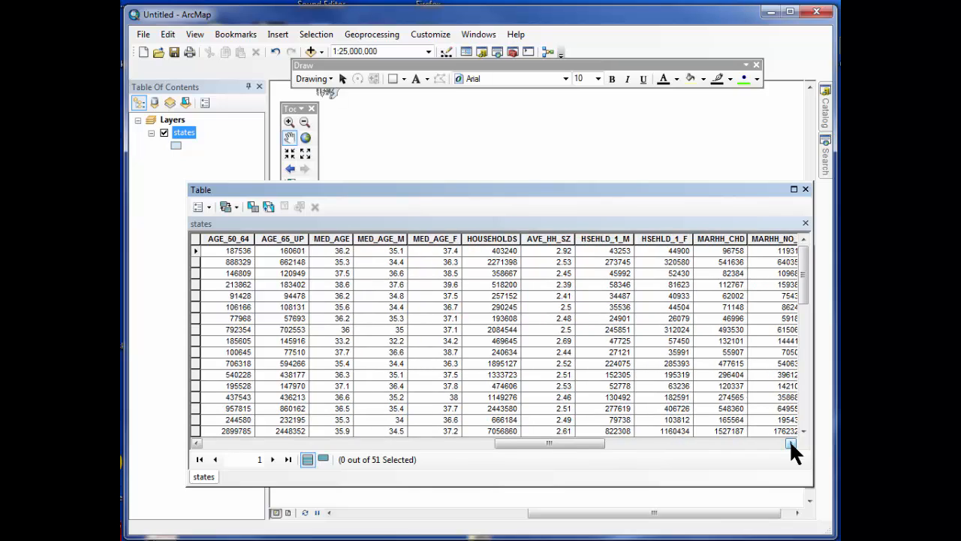
left_click(789, 441)
left_click(789, 442)
left_click(789, 442)
left_click(789, 441)
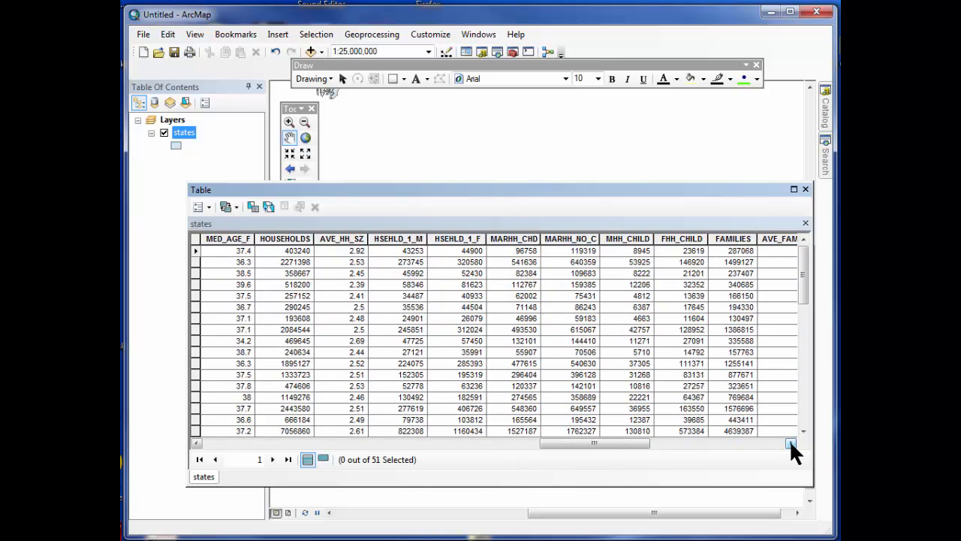
left_click(789, 441)
left_click(789, 442)
left_click(789, 442)
left_click(789, 441)
left_click(789, 442)
left_click(789, 441)
left_click(789, 441)
left_click(789, 441)
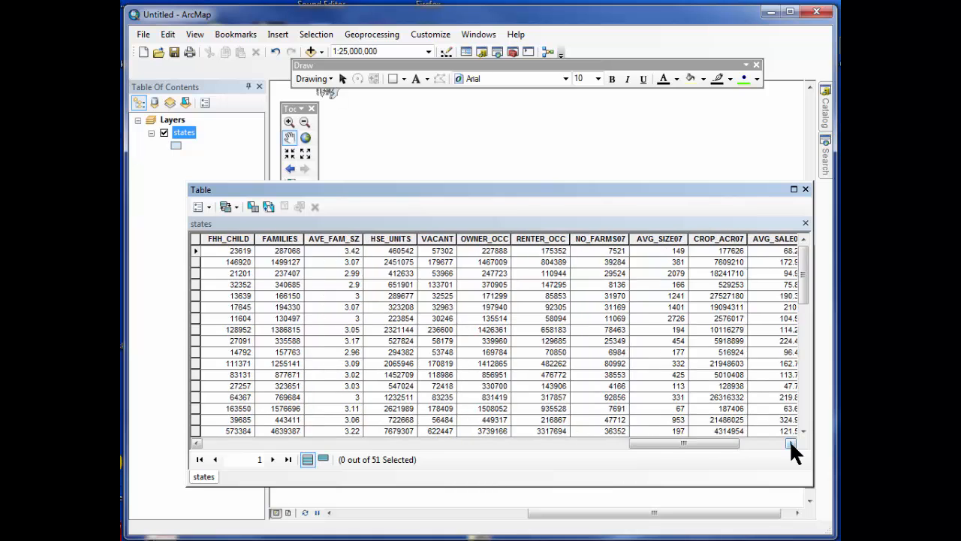
left_click(789, 441)
left_click(789, 442)
left_click(789, 442)
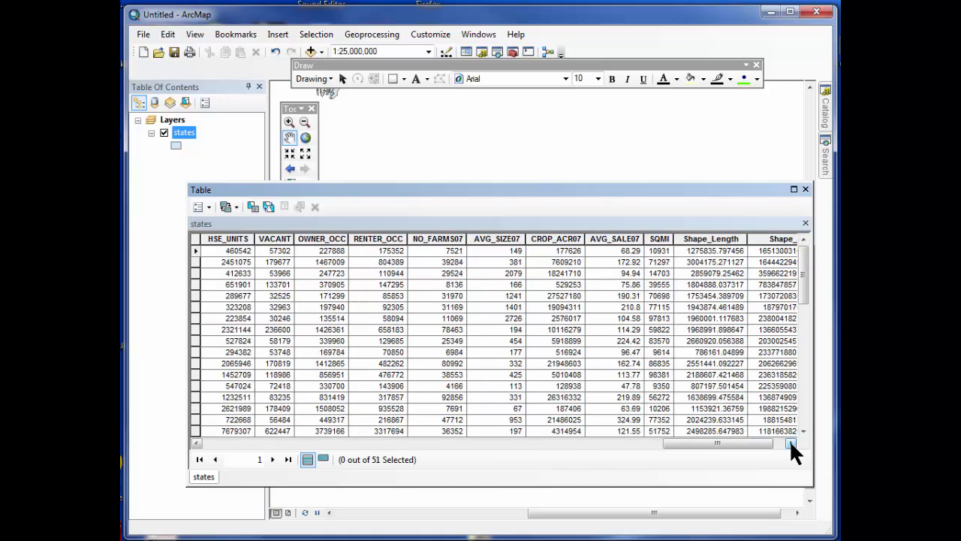
left_click(789, 442)
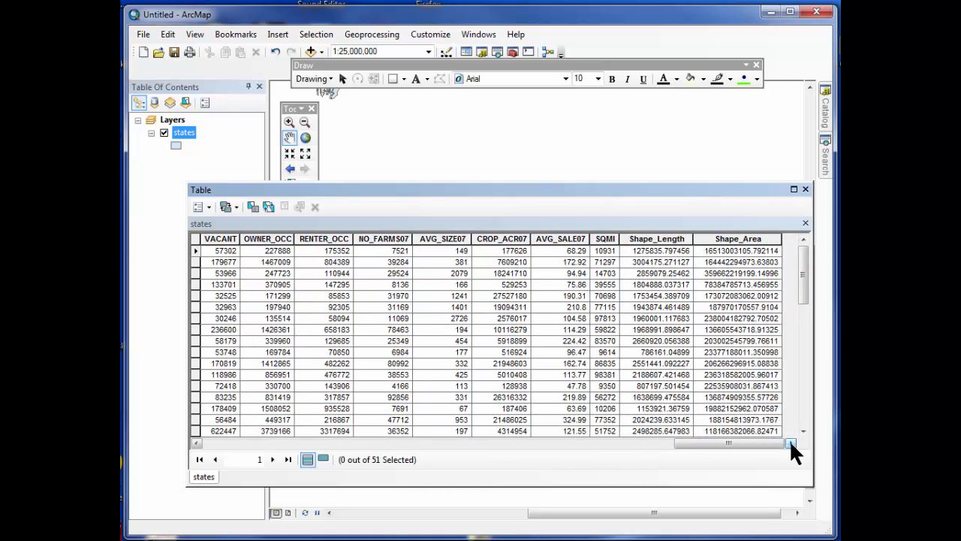
left_click_drag(721, 443, 237, 443)
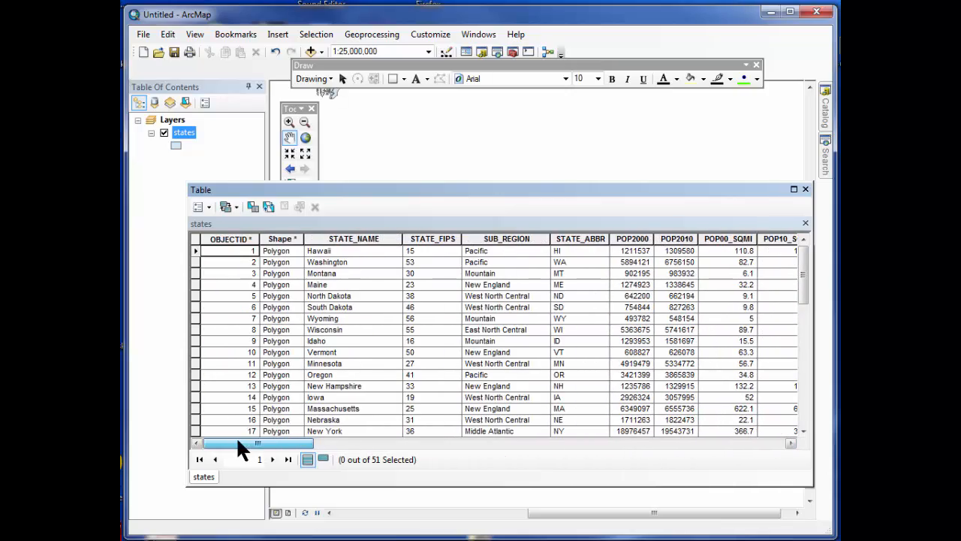
- Sort the states table in ascending order by STATE_NAME and check the first three state names
left_click(355, 237)
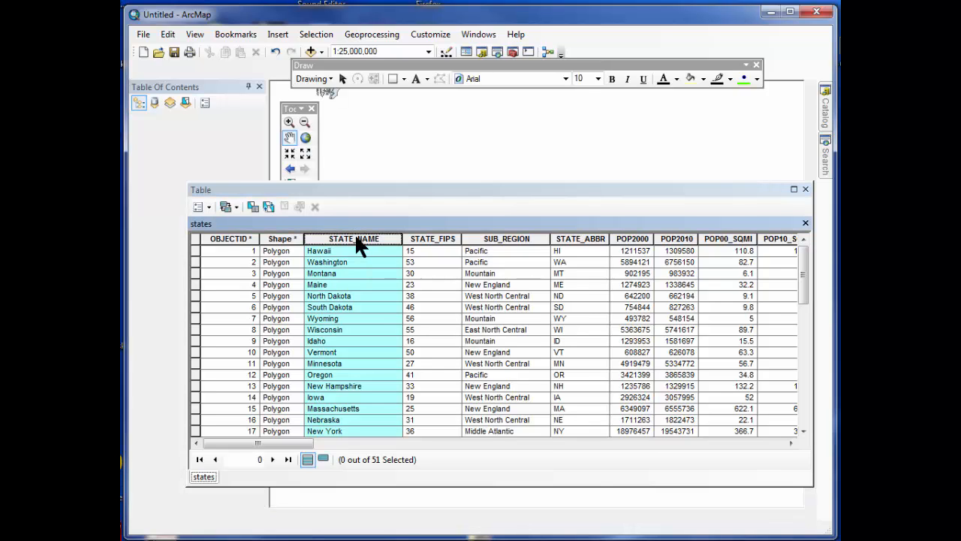
right_click(356, 237)
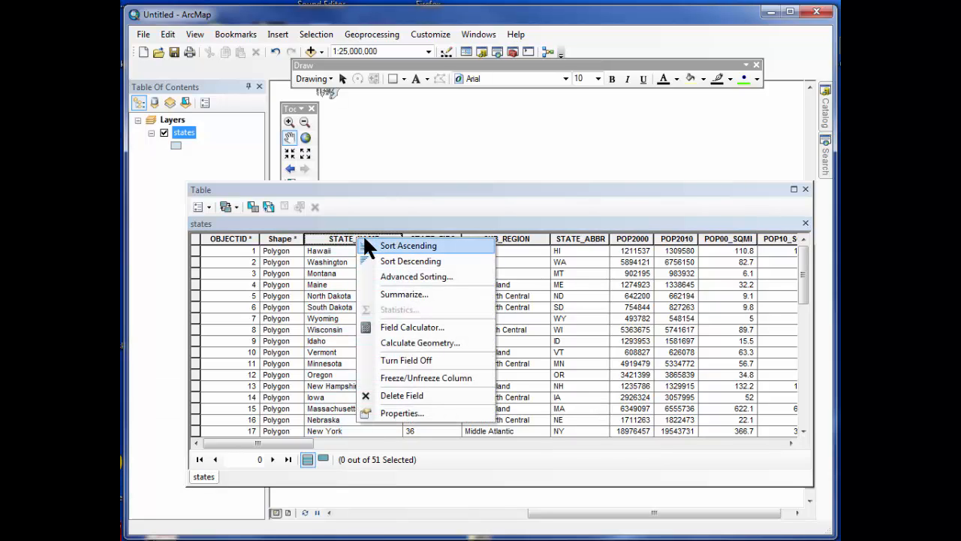
left_click(369, 244)
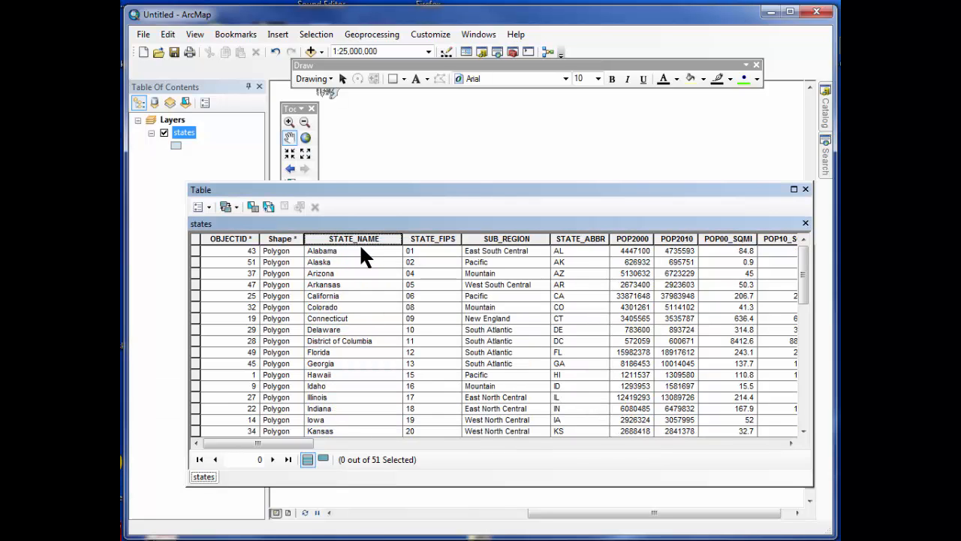
left_click(312, 249)
left_click(325, 260)
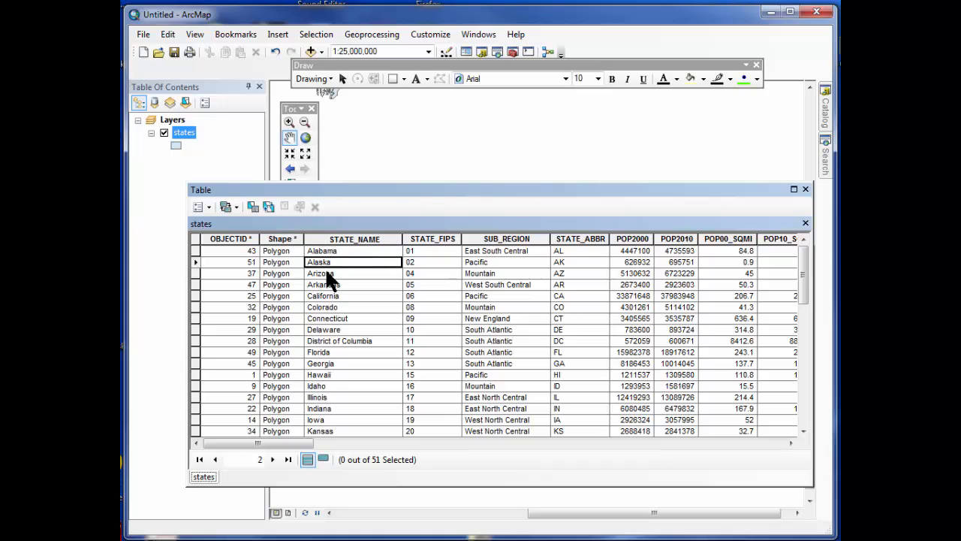
left_click(326, 274)
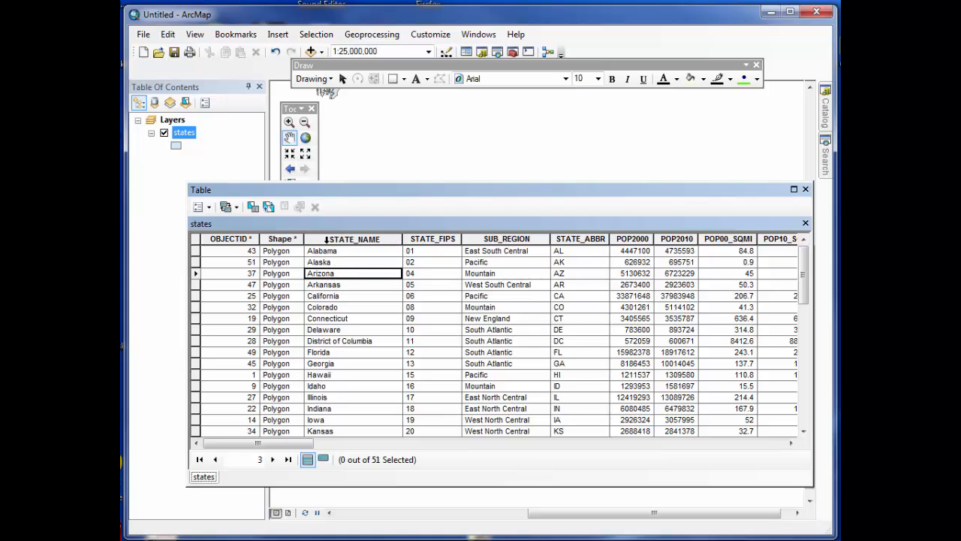
- Sort the states table in descending order by STATE_NAME and select the first state name
left_click(326, 236)
right_click(326, 235)
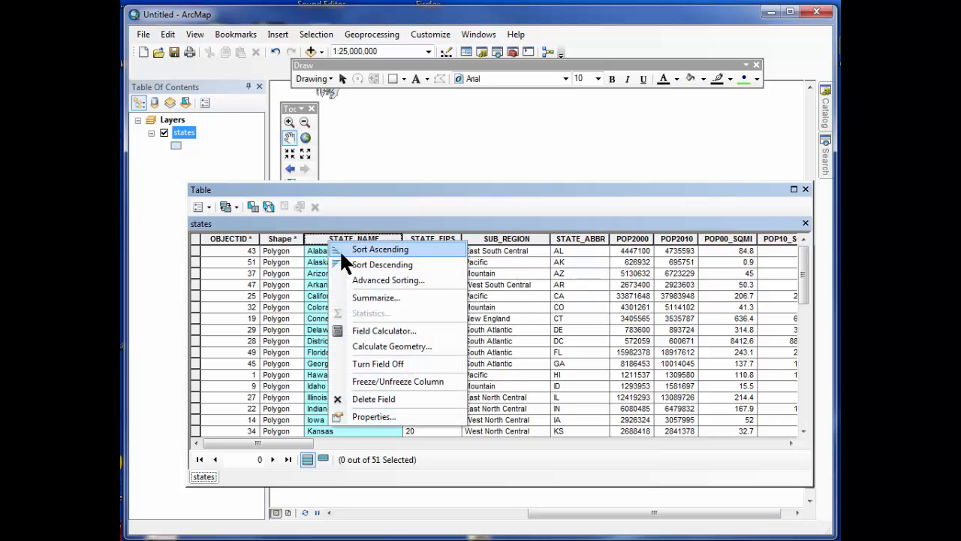
left_click(342, 263)
left_click(340, 250)
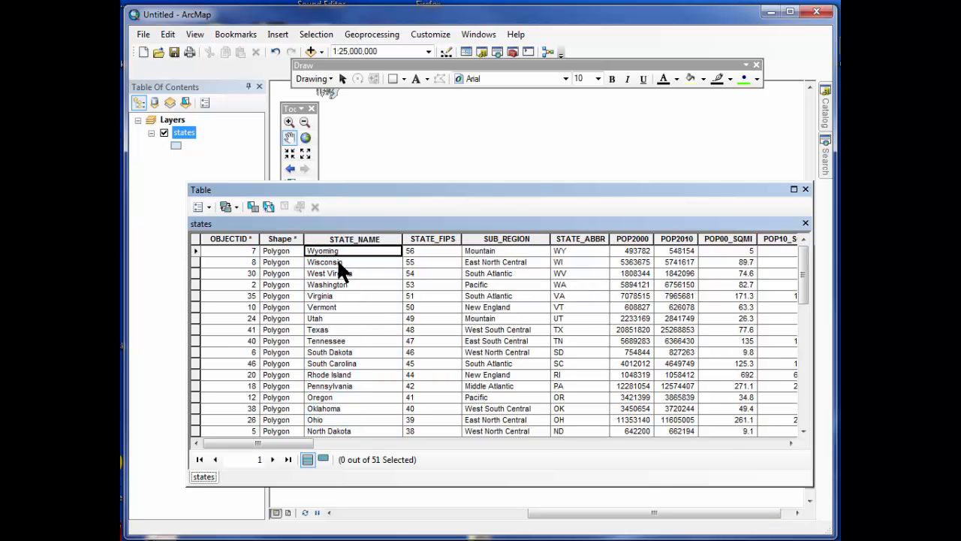
- Check the second through fourth state names in the descending STATE_NAME list
left_click(337, 262)
left_click(336, 274)
left_click(336, 284)
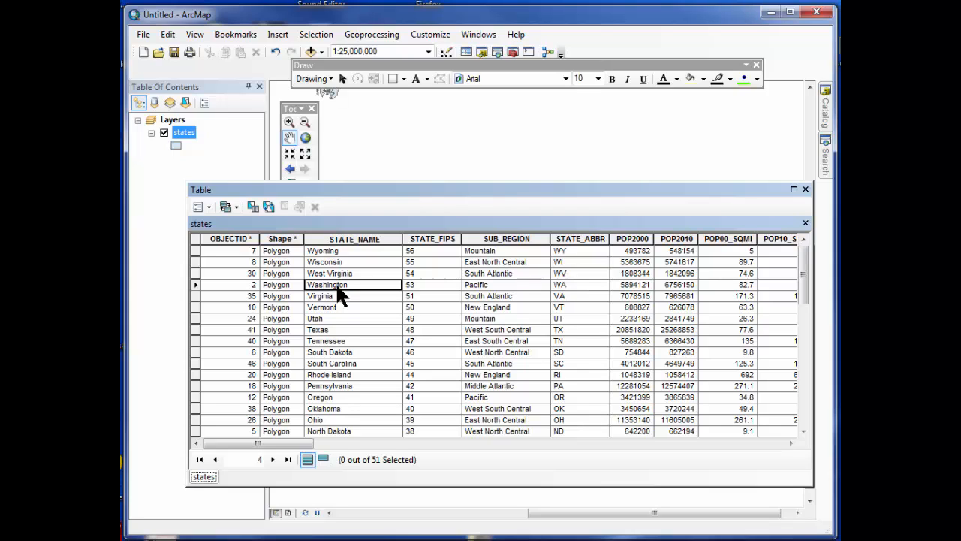
- View the statistics of the POP2010 field, highlight the mean value, and close the statistics
left_click(674, 237)
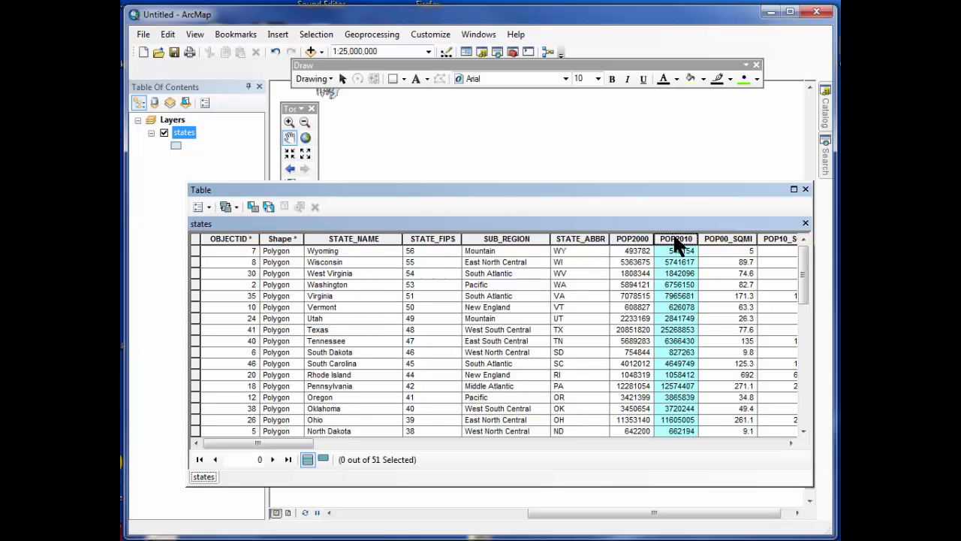
right_click(674, 239)
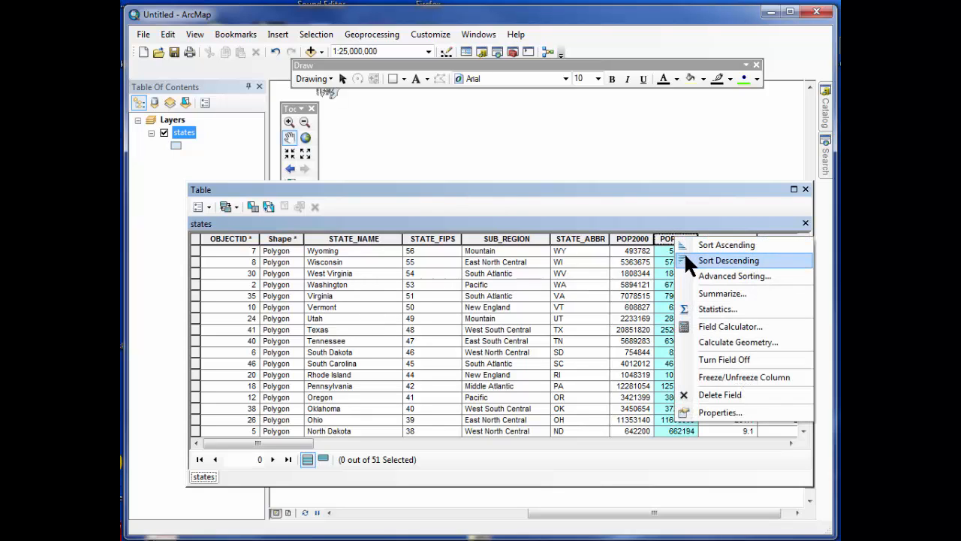
left_click(705, 307)
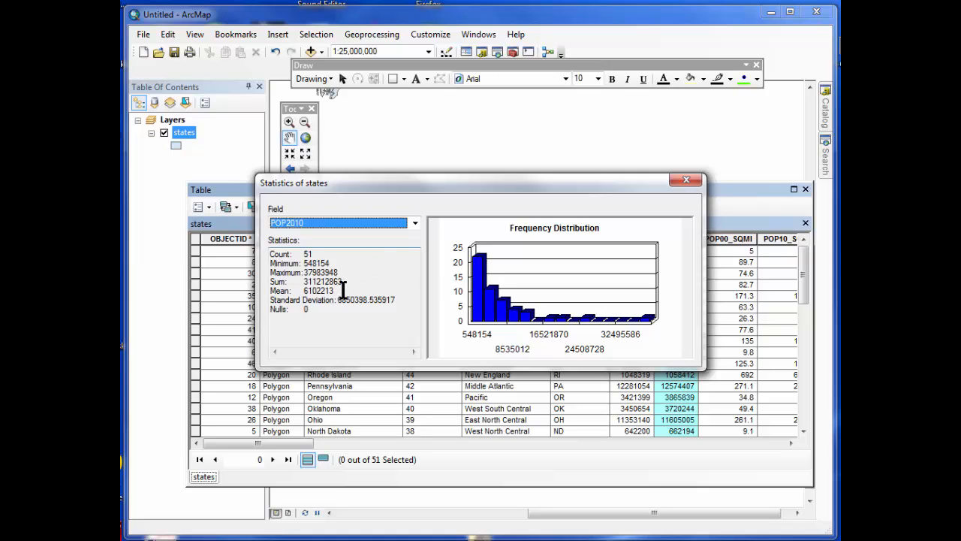
left_click_drag(342, 289, 303, 290)
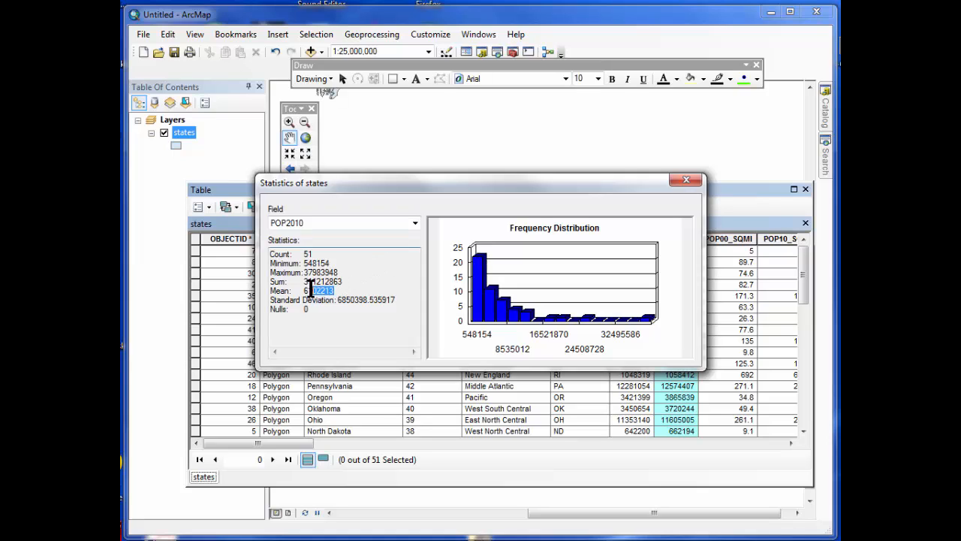
left_click(363, 266)
left_click(686, 180)
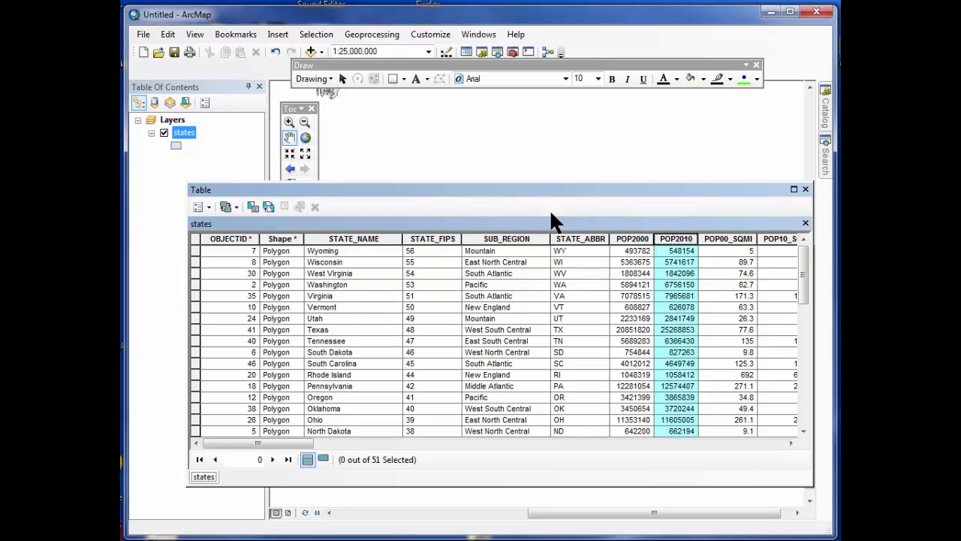
- Open Select By Attributes for the states table and set the method to Create a new selection
left_click(208, 208)
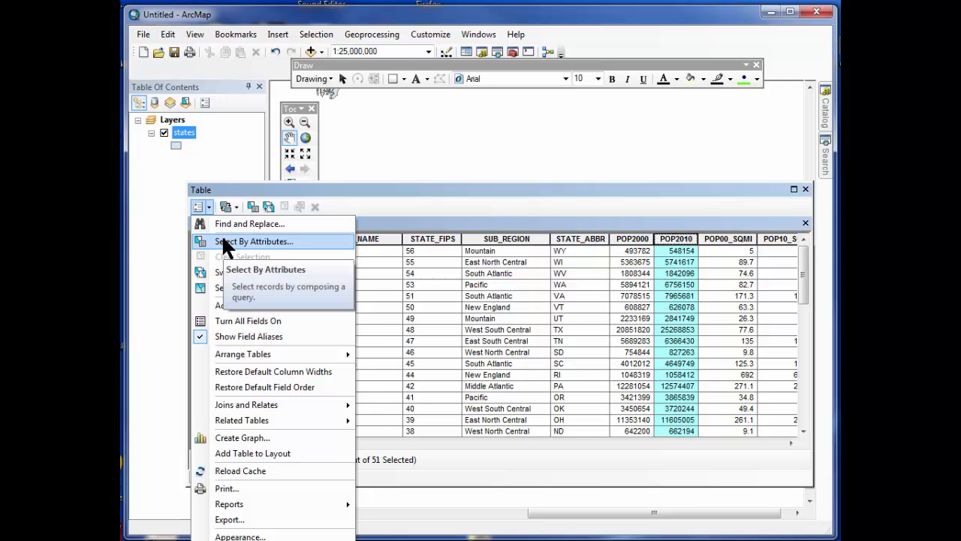
left_click(222, 240)
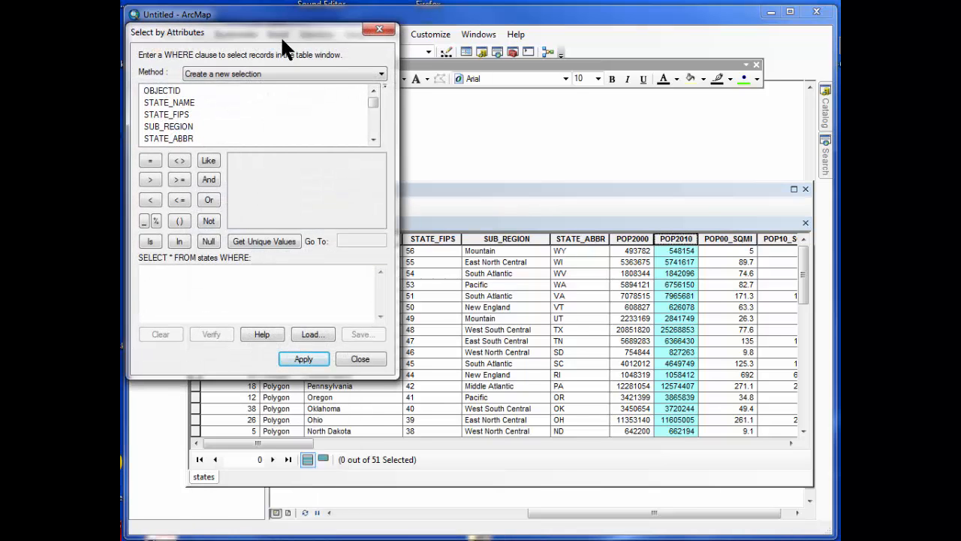
left_click_drag(280, 35, 448, 85)
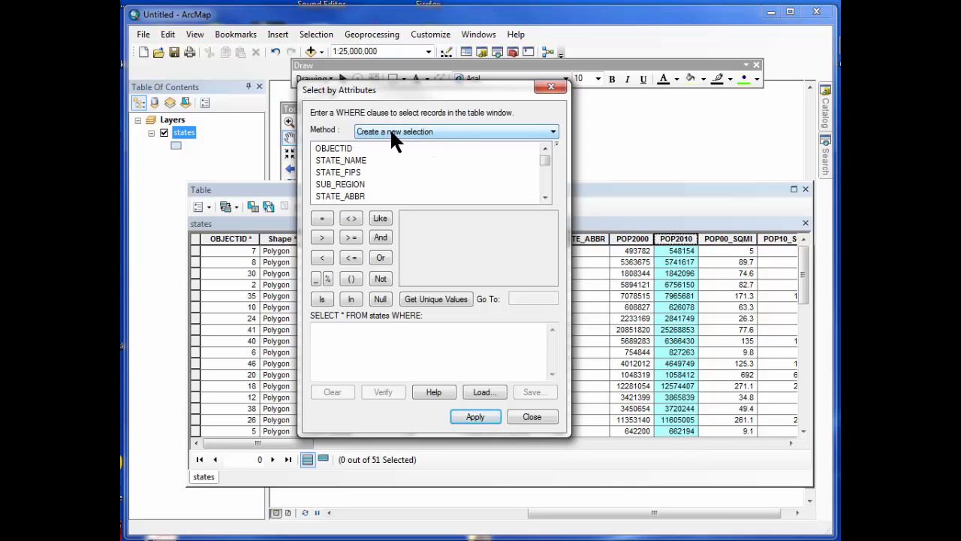
left_click(506, 131)
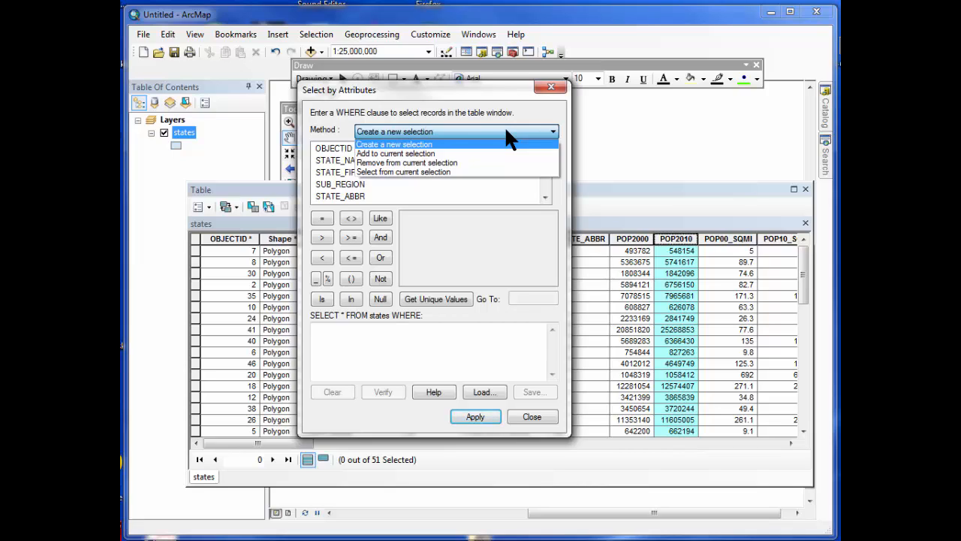
left_click(420, 145)
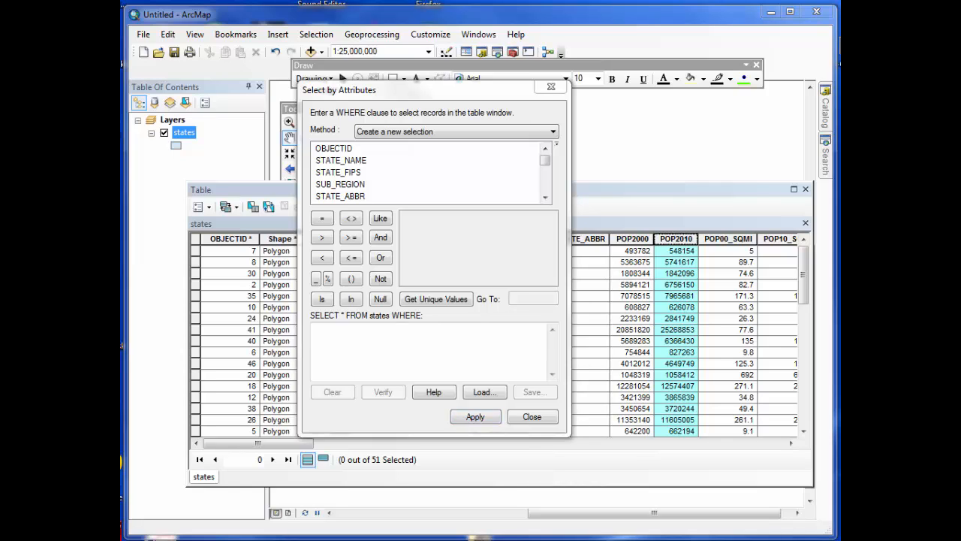
- Select the records matching STATE_NAME = 'Arkansas' and show only the selected records in the table
double_click(352, 160)
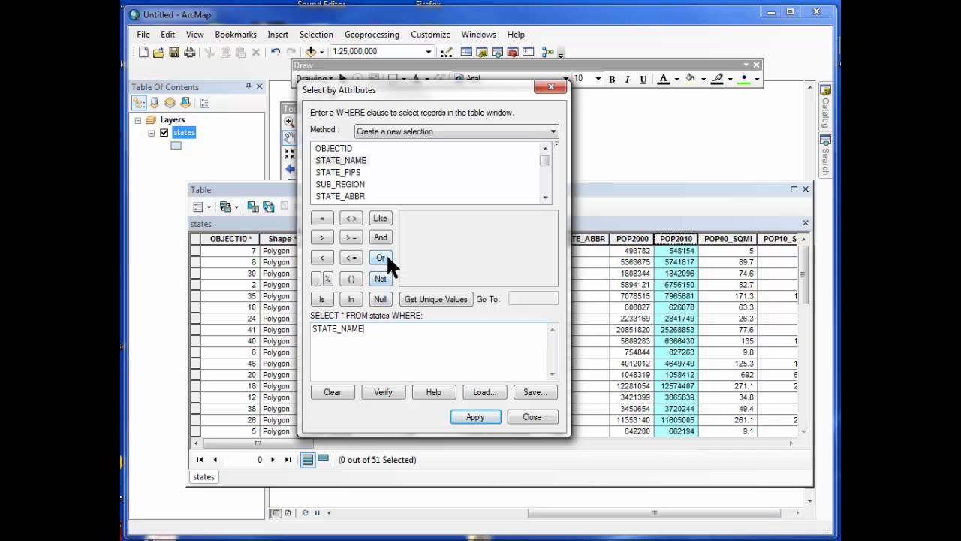
left_click(321, 218)
left_click(434, 301)
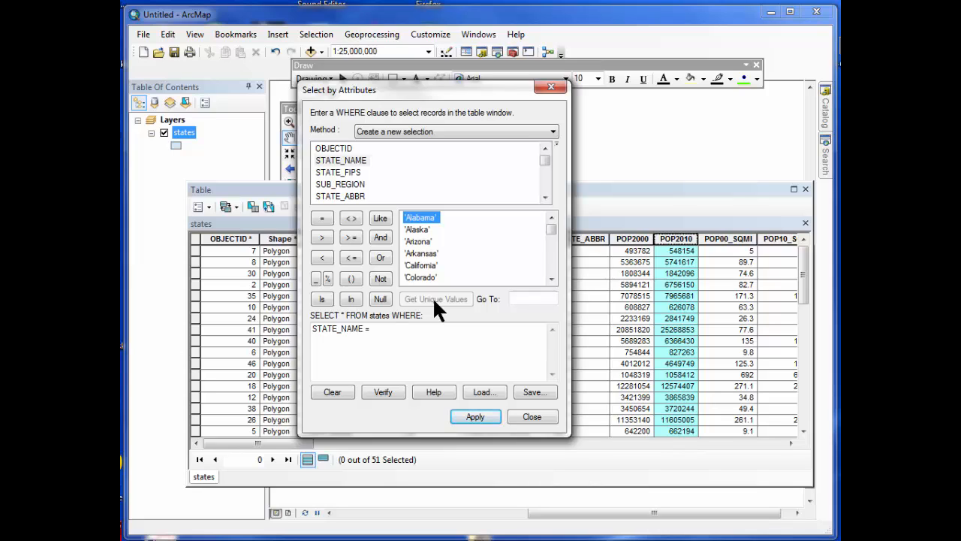
double_click(426, 253)
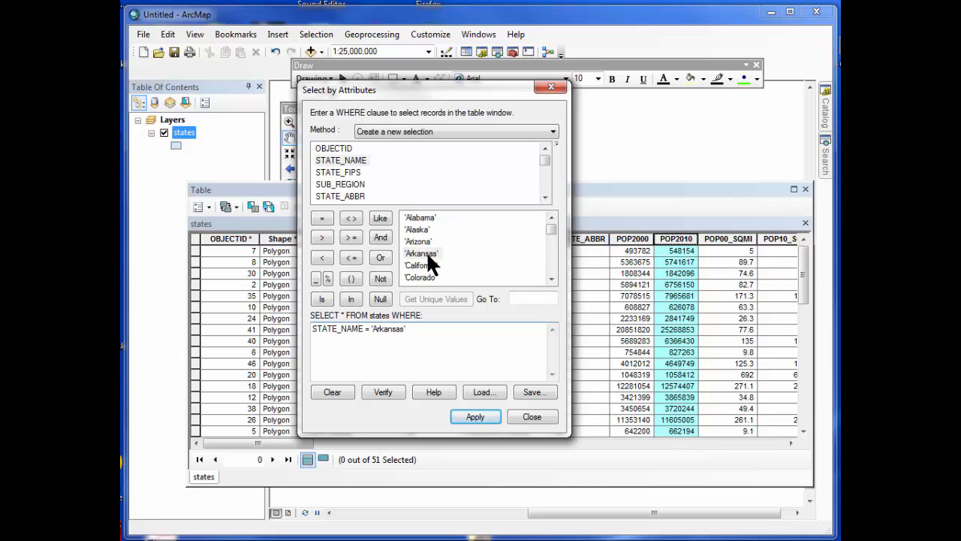
left_click(468, 414)
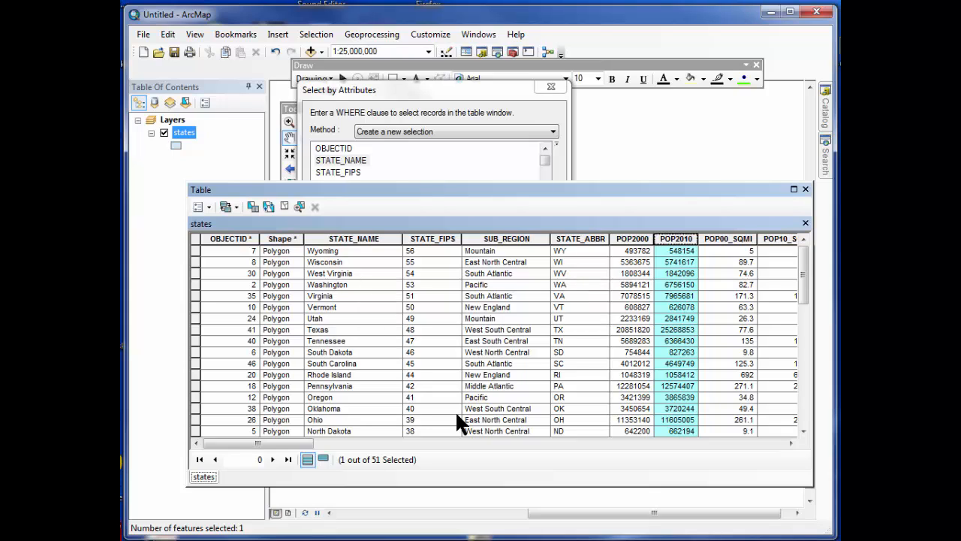
left_click(324, 459)
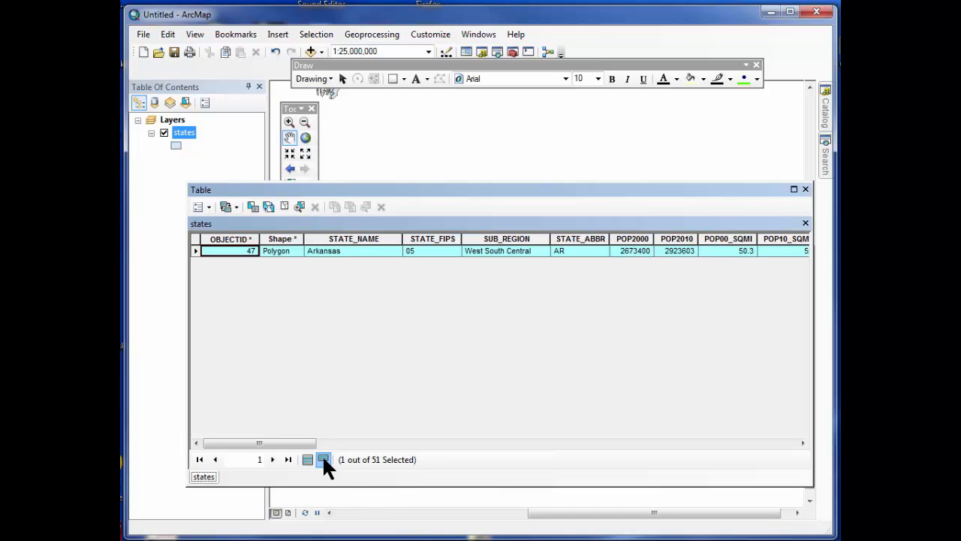
- Replace the attribute query with STATE_NAME LIKE 'A%' and apply it as a new selection
left_click(203, 206)
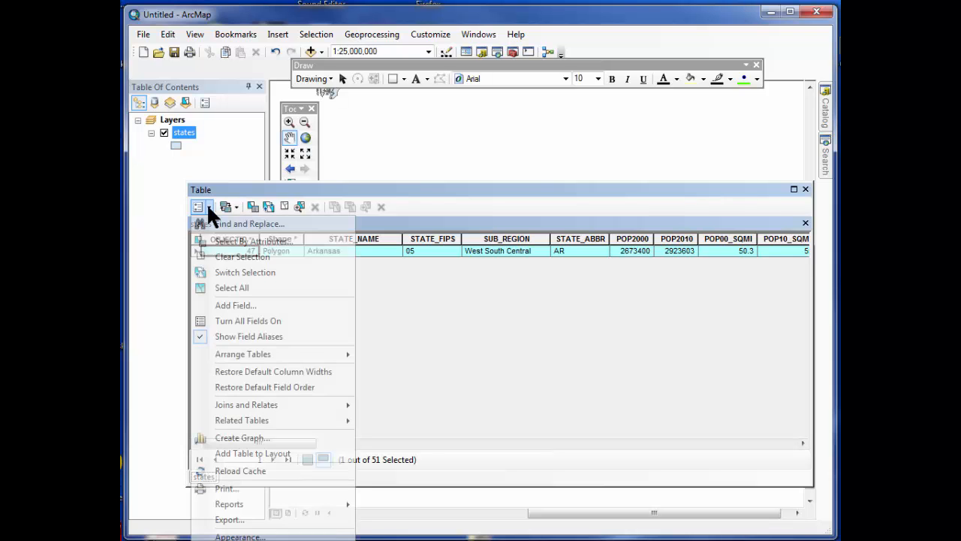
left_click(219, 242)
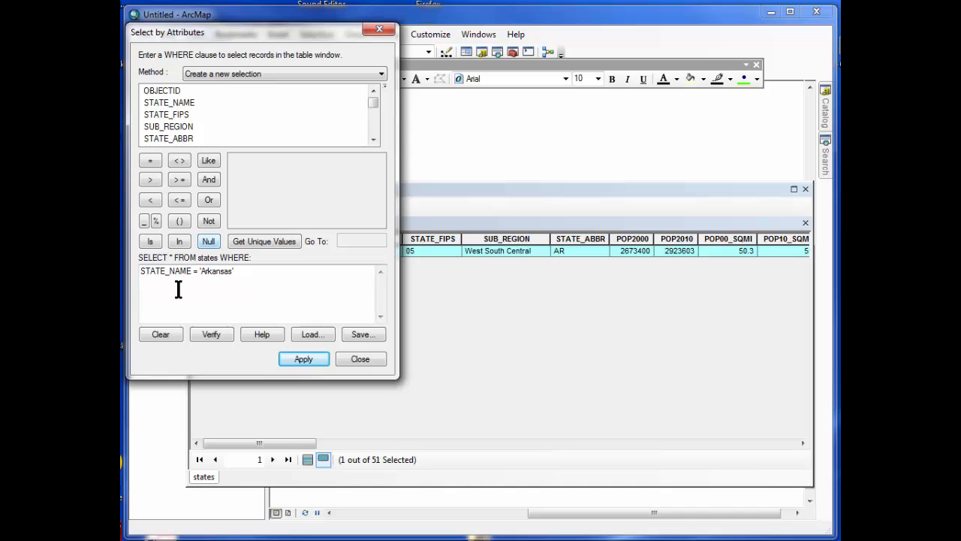
left_click(159, 335)
left_click_drag(215, 30, 393, 111)
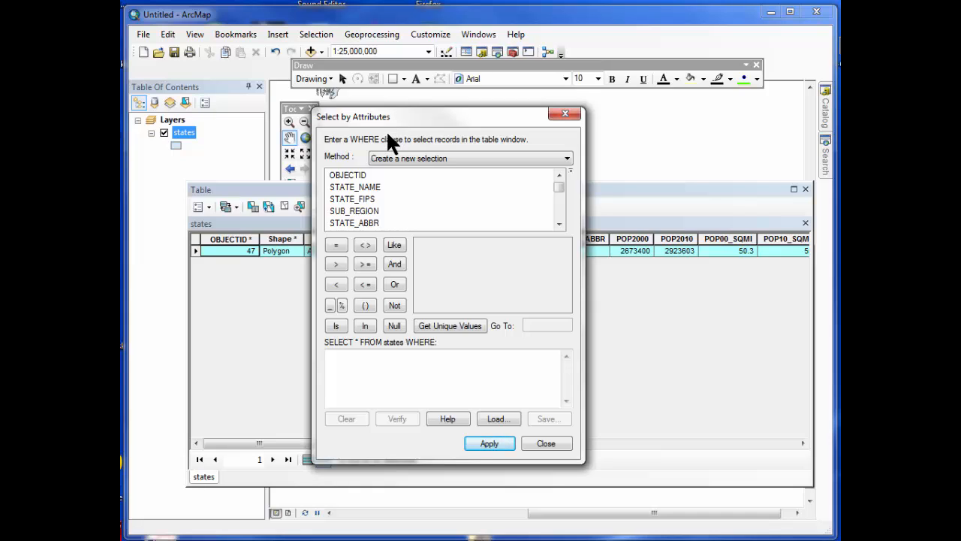
double_click(371, 185)
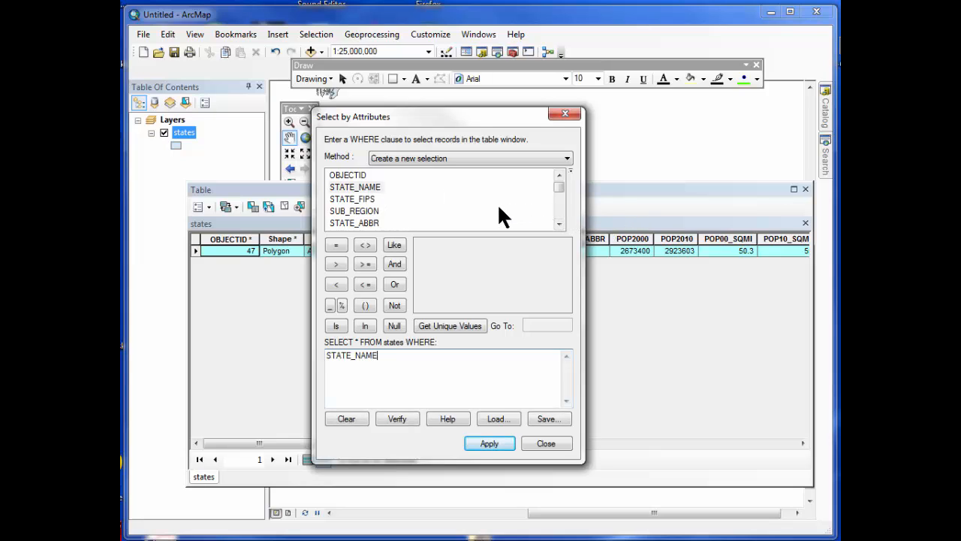
left_click(395, 246)
type("'A%'")
left_click(490, 443)
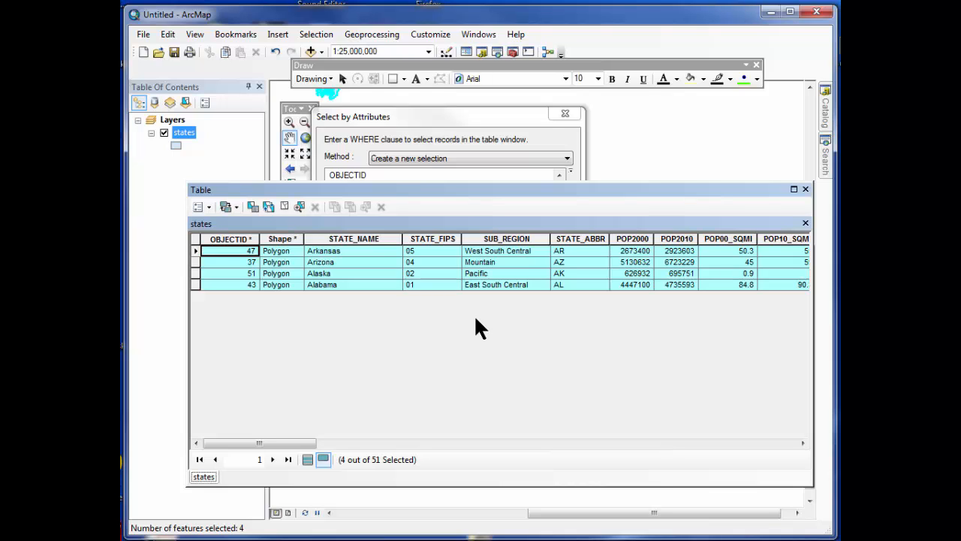
- Remove the records matching SUB_REGION = 'Pacific' from the current selection, using a fresh attribute query
left_click(414, 117)
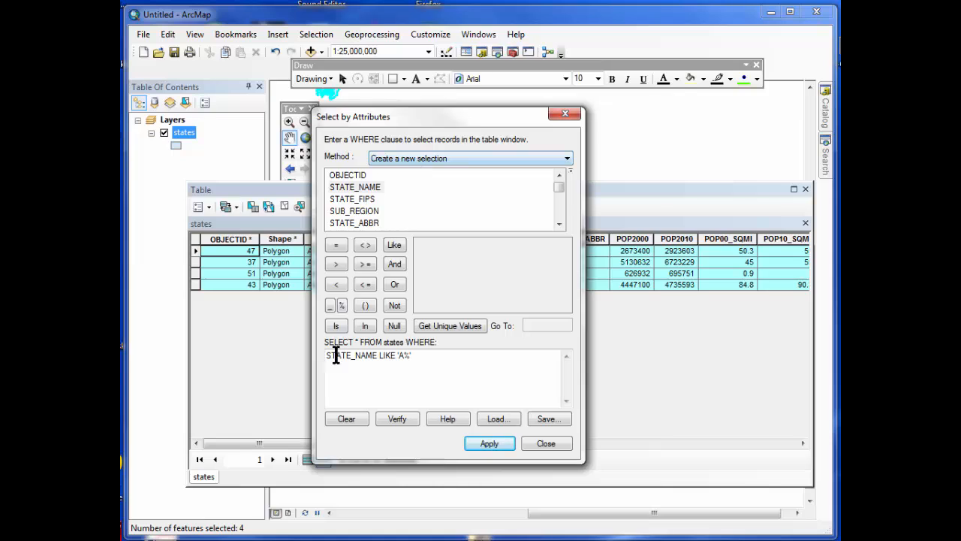
left_click(353, 418)
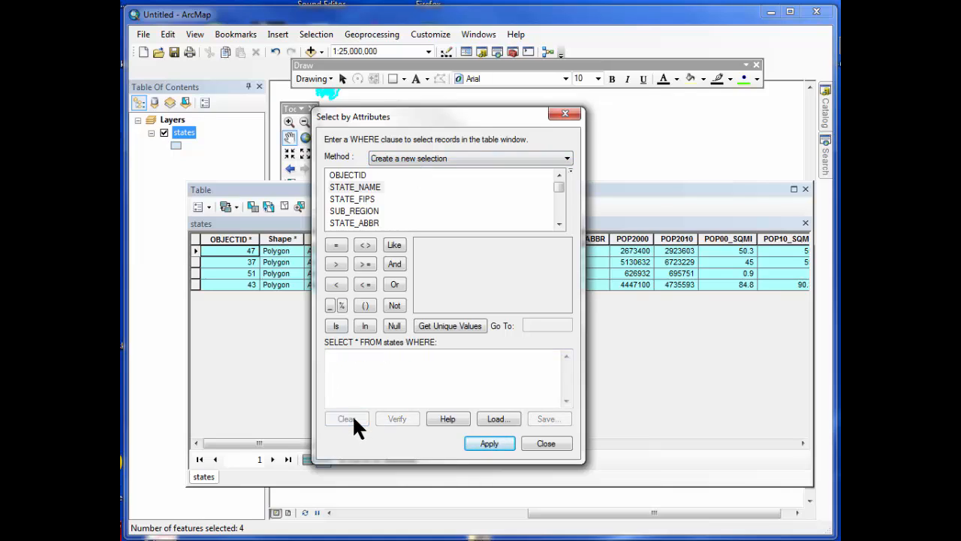
left_click(429, 157)
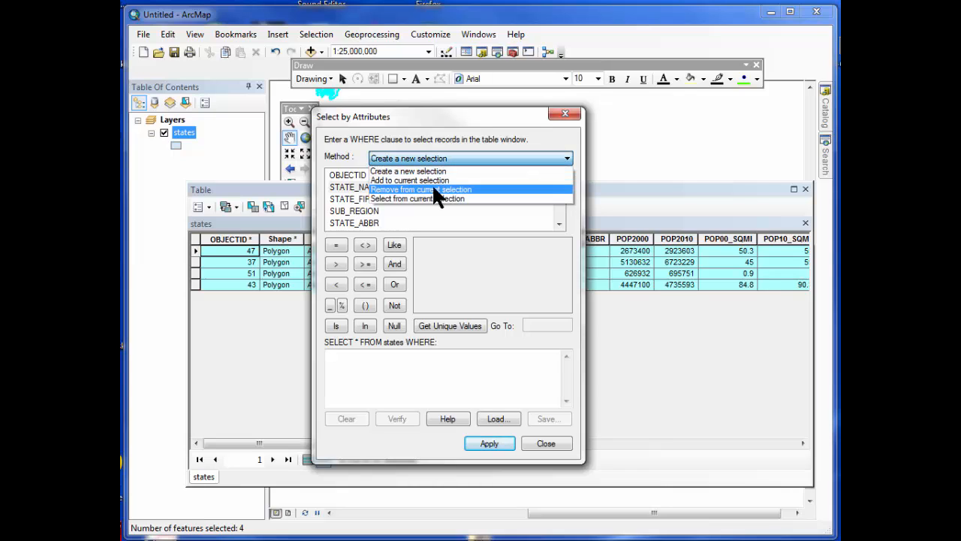
left_click(435, 189)
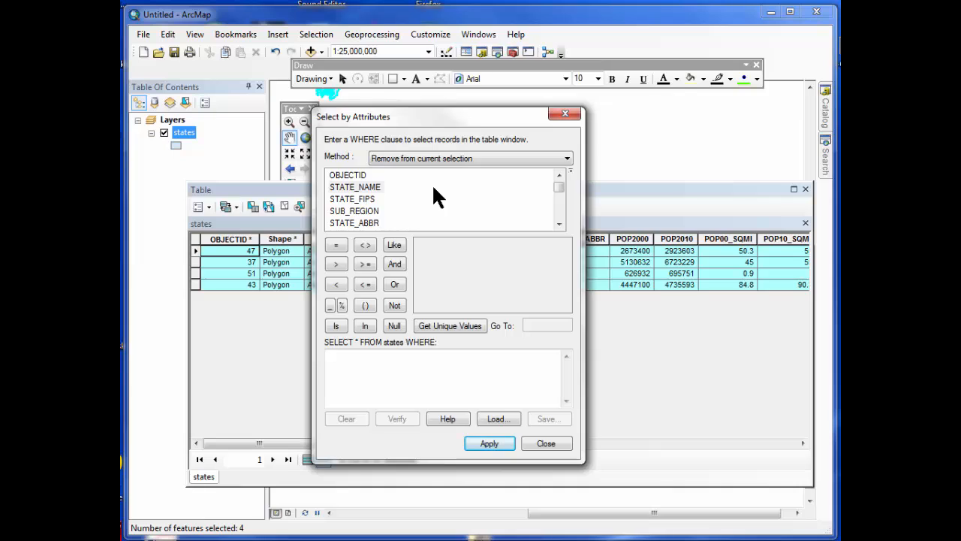
double_click(357, 211)
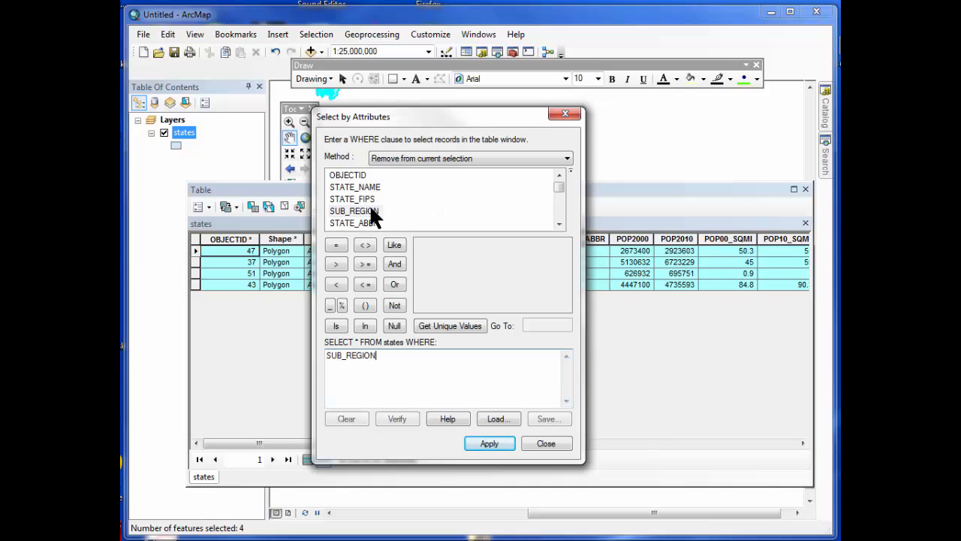
left_click(336, 247)
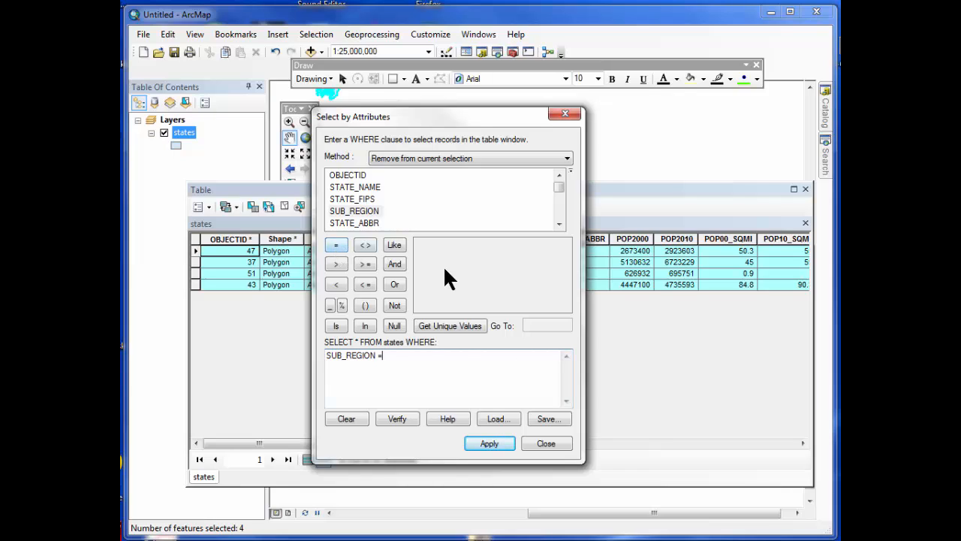
left_click(449, 325)
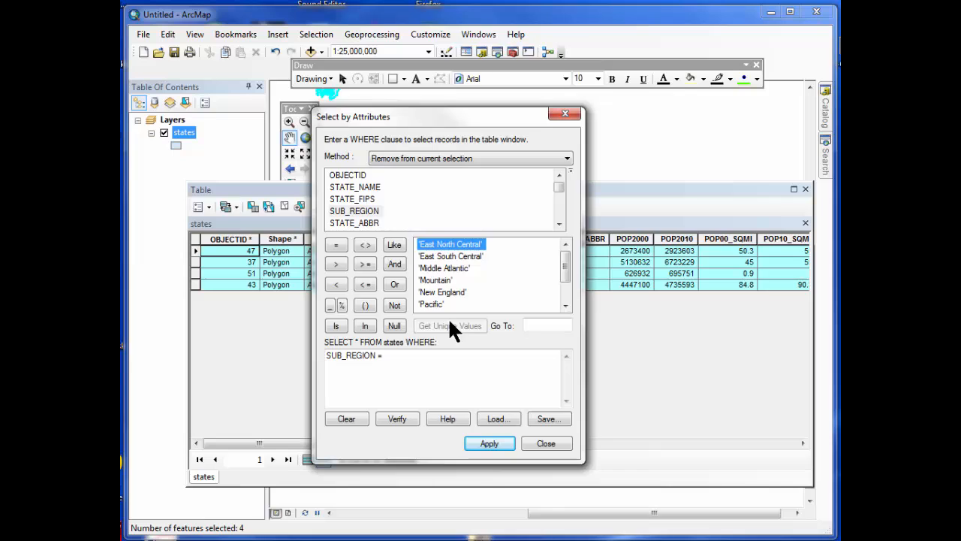
left_click(435, 304)
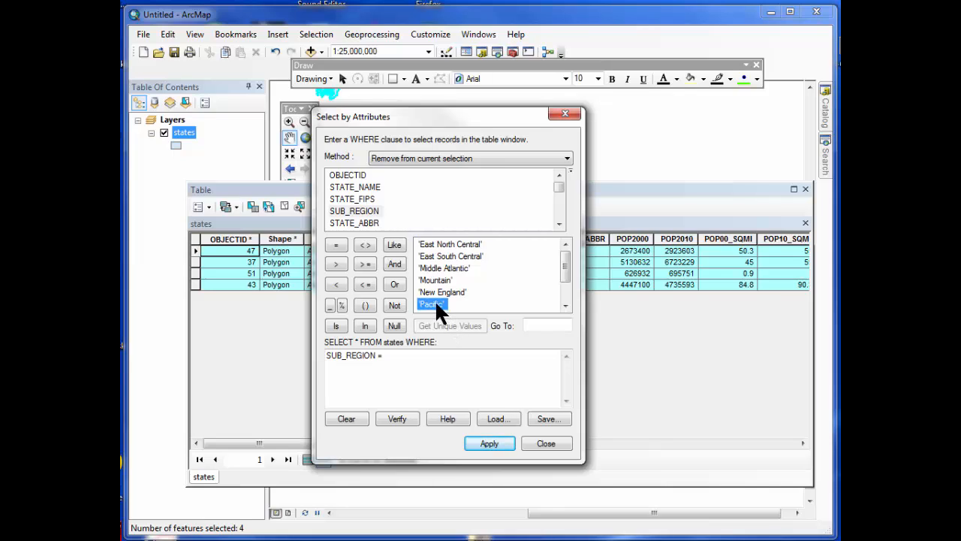
double_click(434, 303)
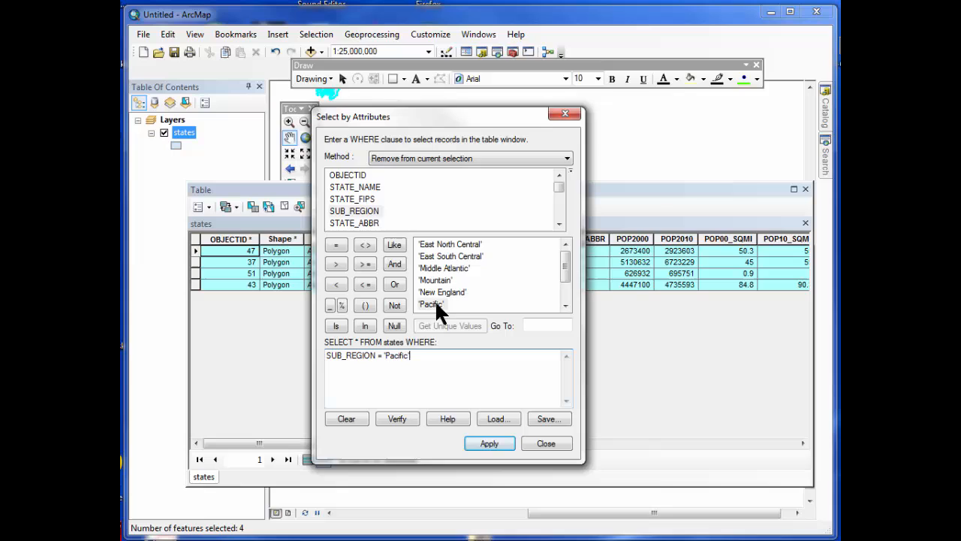
left_click(489, 444)
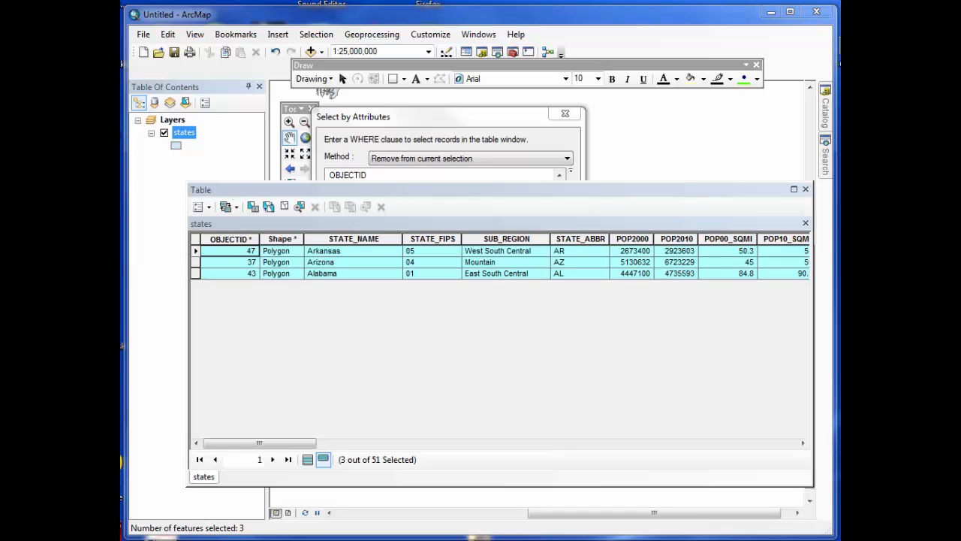
- Switch the selection in the states table and look through the newly selected records
left_click(443, 192)
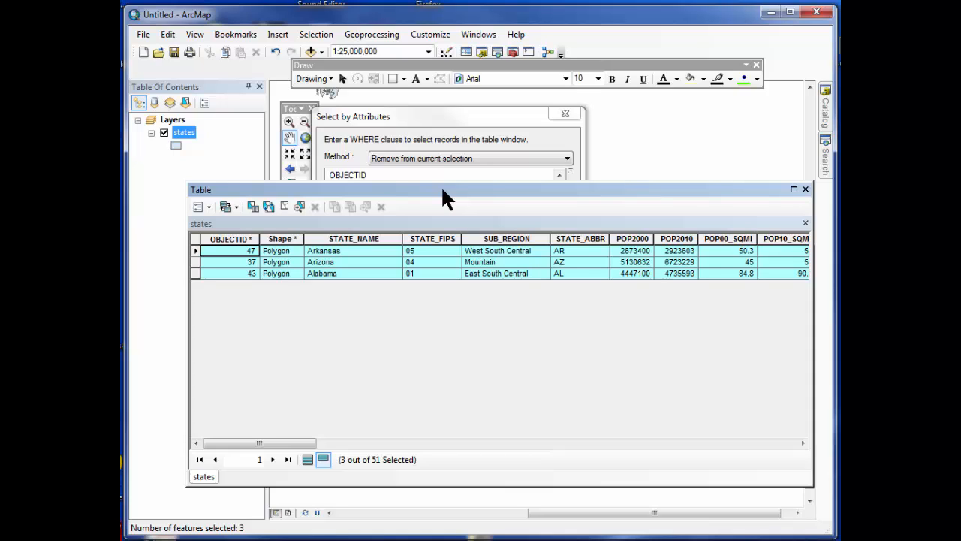
left_click(269, 207)
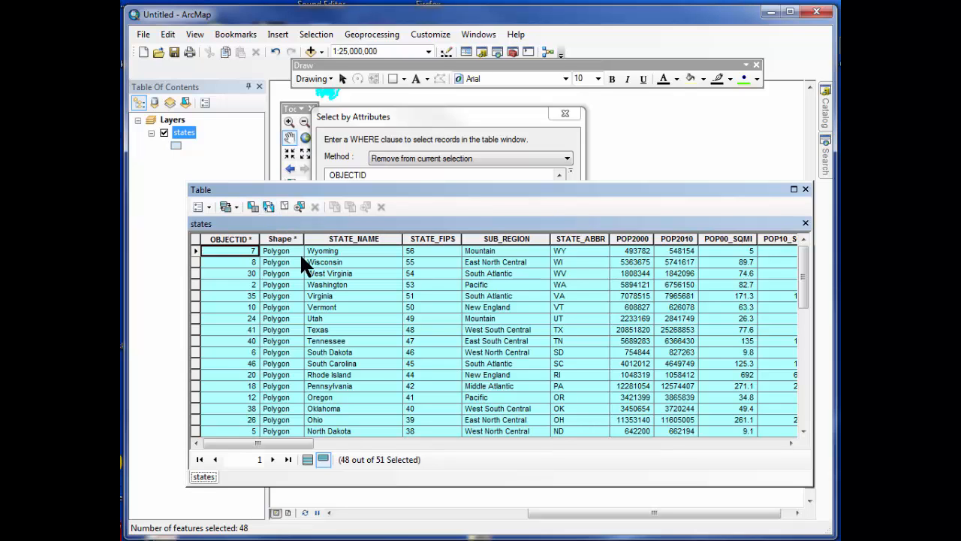
scroll(314, 274, "down", 1)
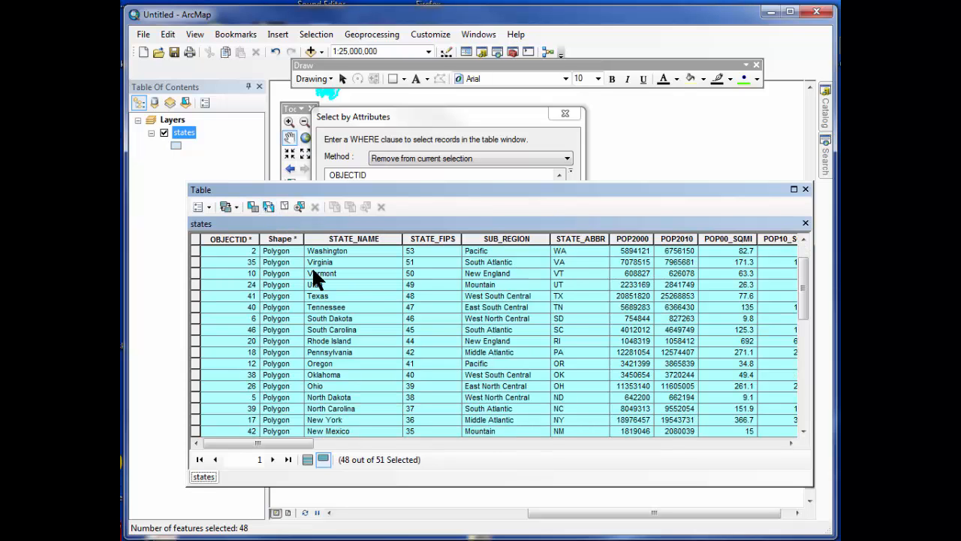
scroll(314, 274, "down", 8)
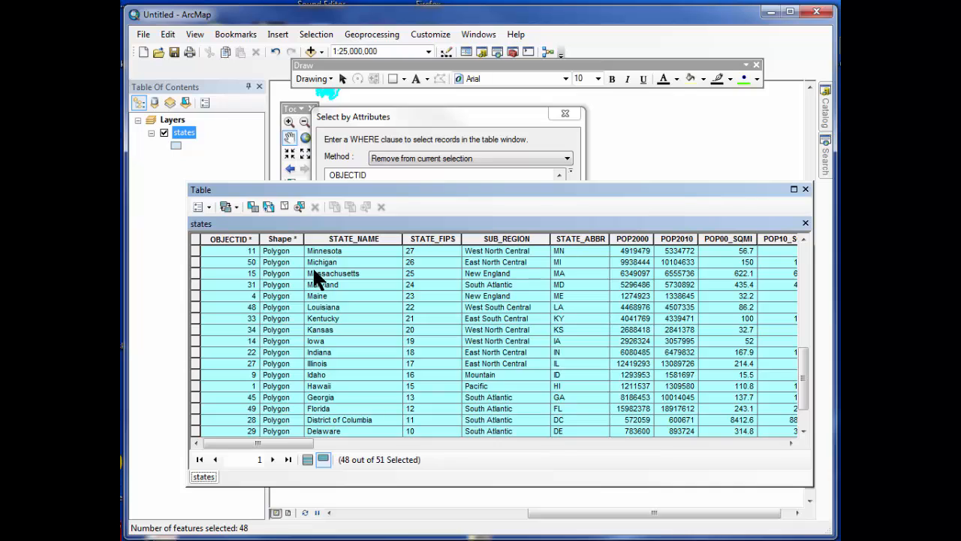
- Zoom the map to the Delaware record and move the table aside to view the highlighted state
left_click(197, 431)
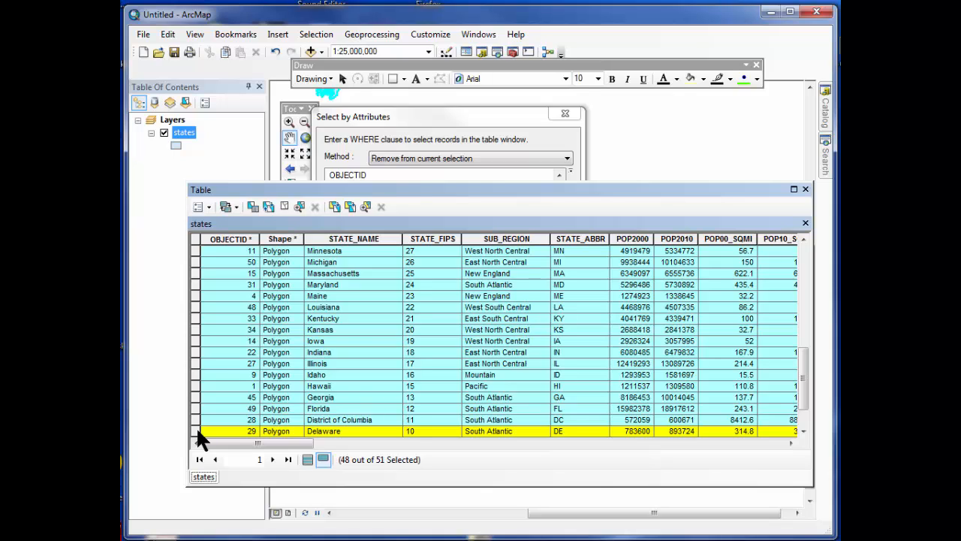
right_click(197, 432)
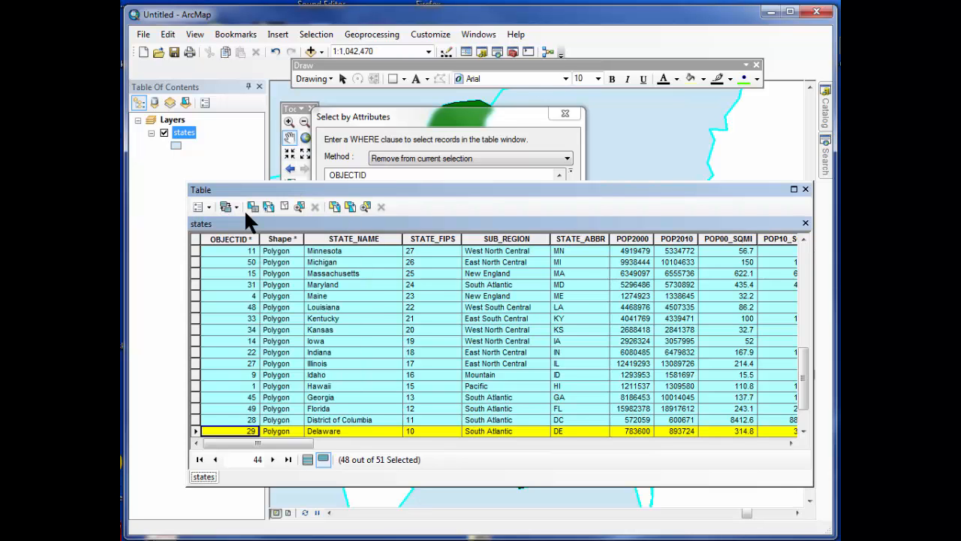
left_click(244, 212)
left_click_drag(422, 193, 425, 366)
left_click_drag(430, 114, 219, 105)
left_click(335, 434)
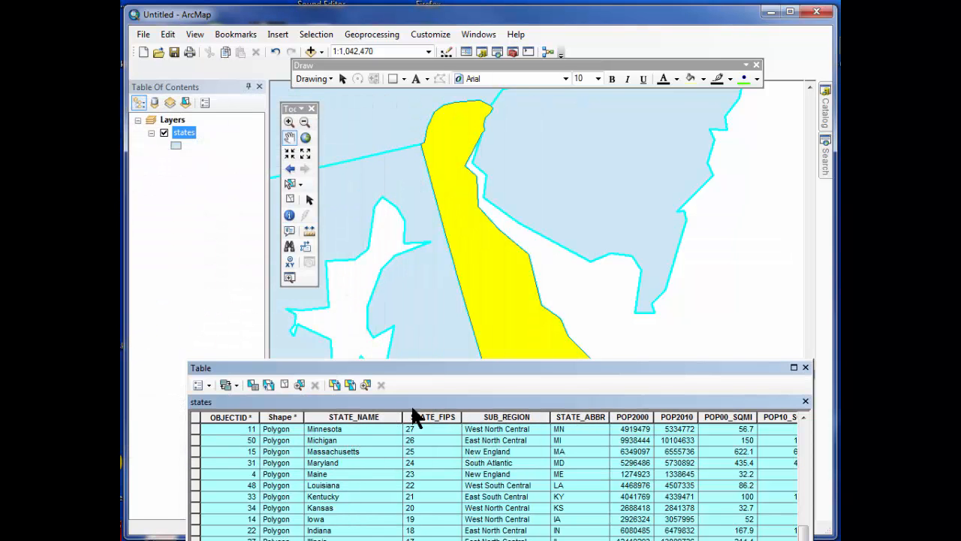
left_click_drag(441, 367, 431, 174)
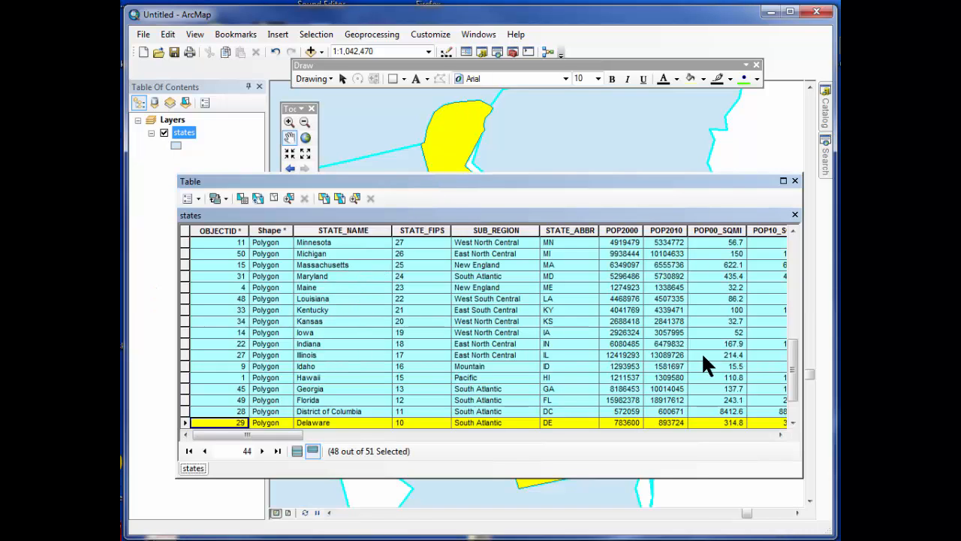
- Zoom the map to the Hawaii record and move the table aside to view the islands
left_click_drag(790, 351, 804, 364)
left_click(184, 377)
right_click(184, 377)
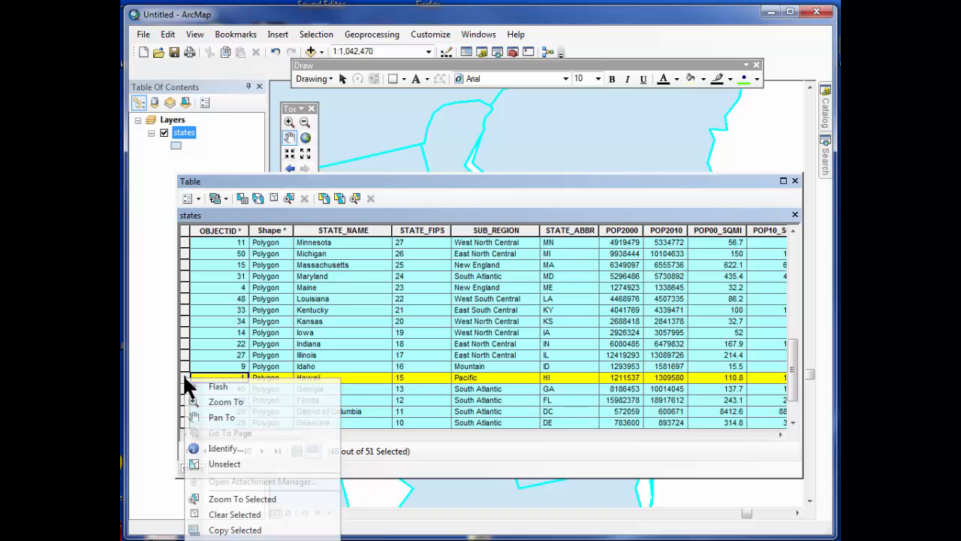
left_click(223, 403)
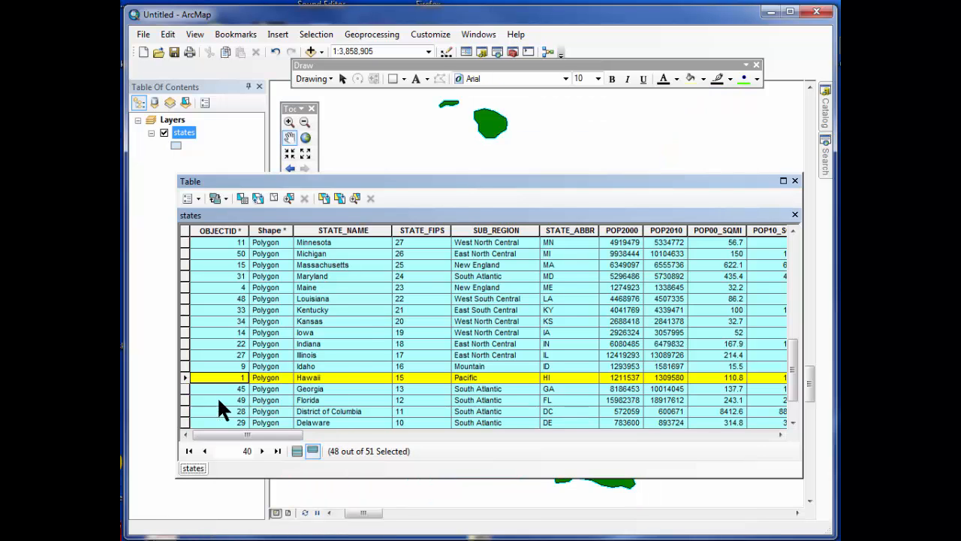
left_click_drag(535, 215, 509, 505)
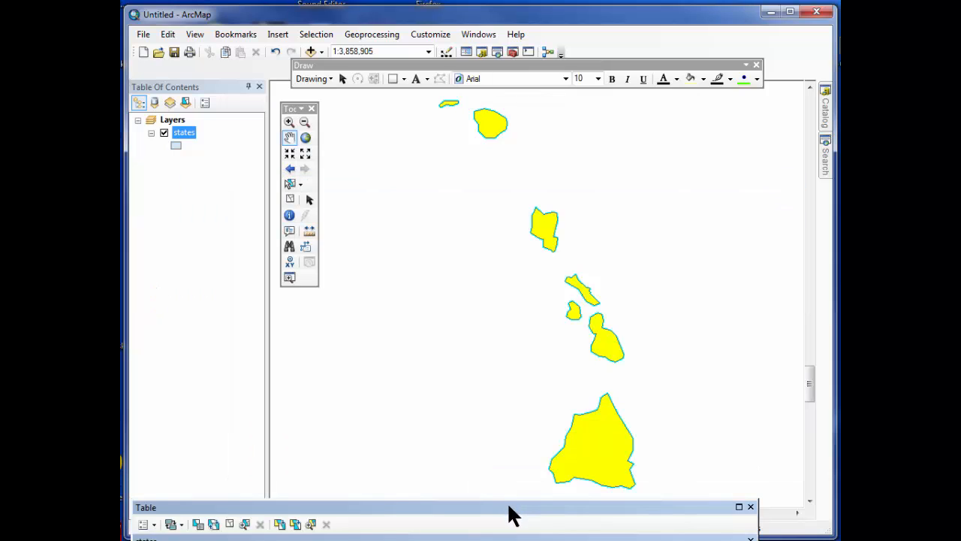
left_click_drag(509, 515, 533, 179)
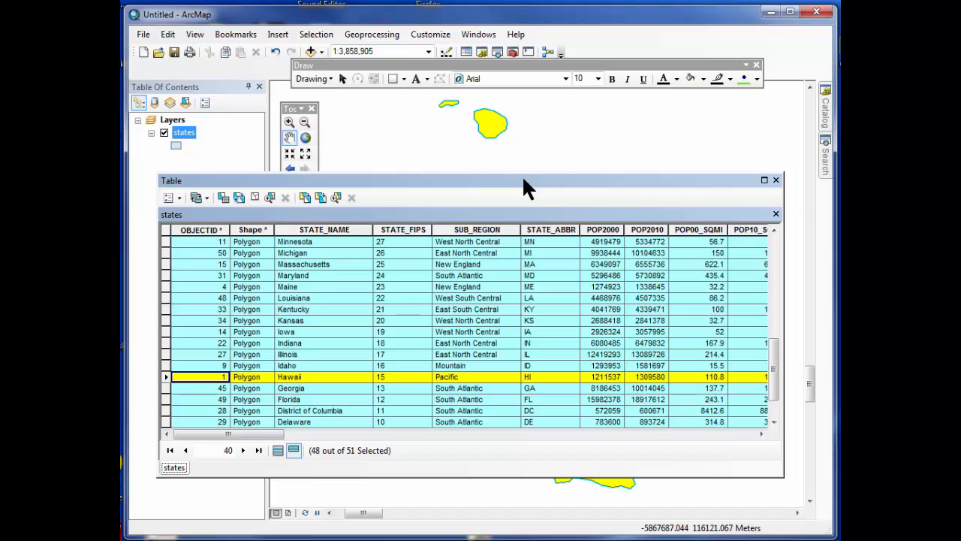
- Clear the selected records and replace the old attribute query with STATE_NAME = 'Arkansas'
left_click(254, 196)
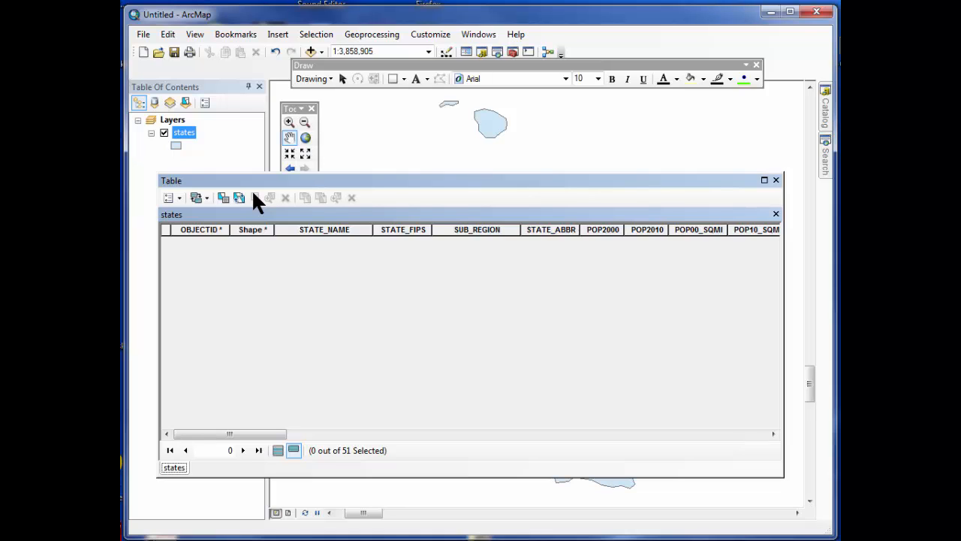
left_click(179, 197)
left_click(184, 232)
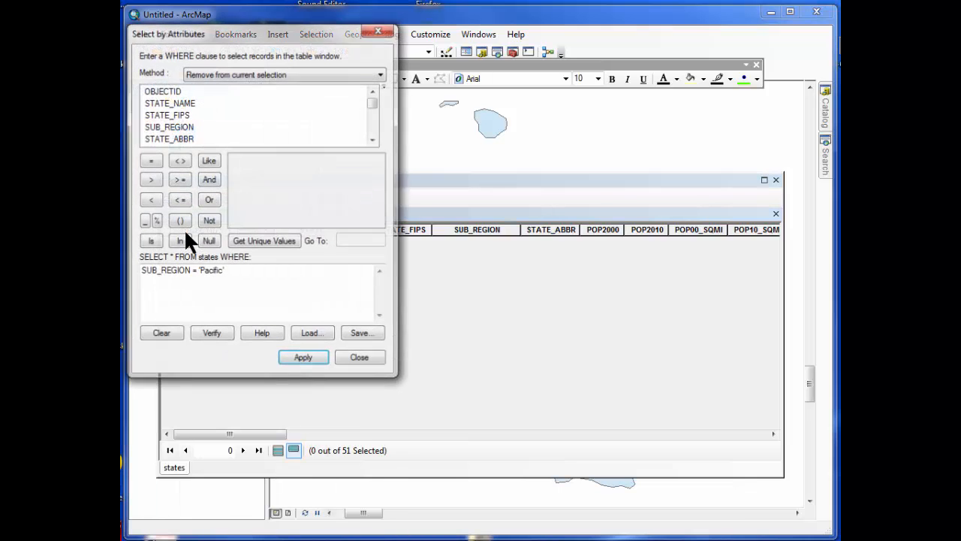
left_click(159, 332)
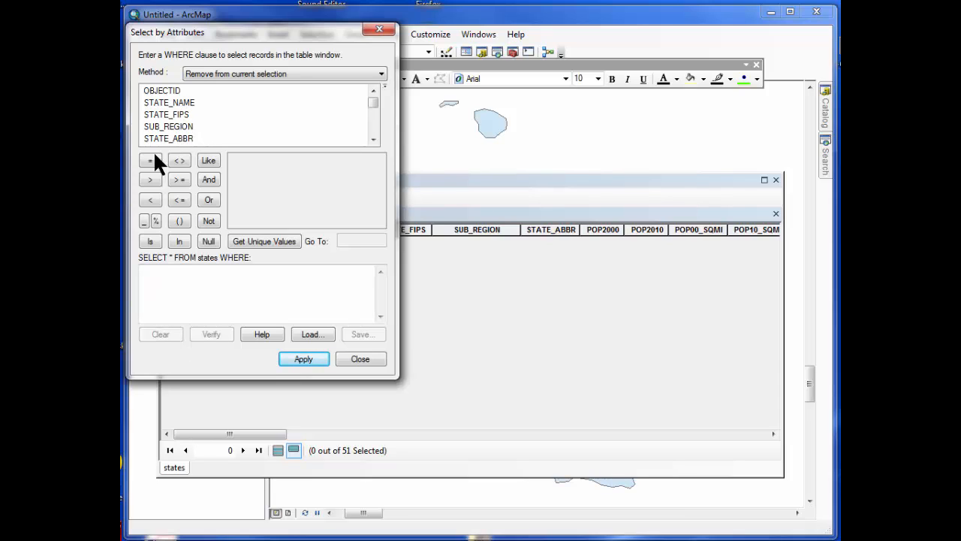
double_click(172, 101)
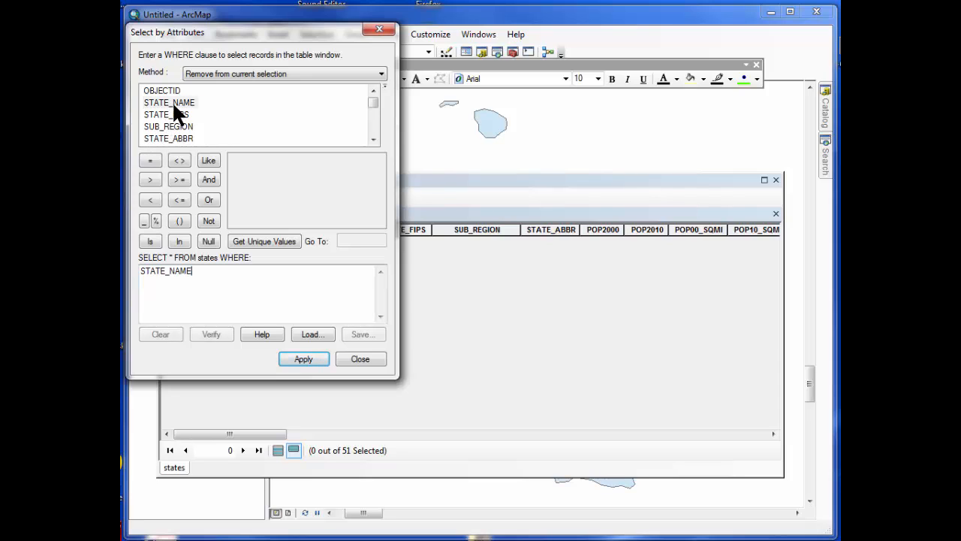
left_click(150, 158)
left_click(246, 241)
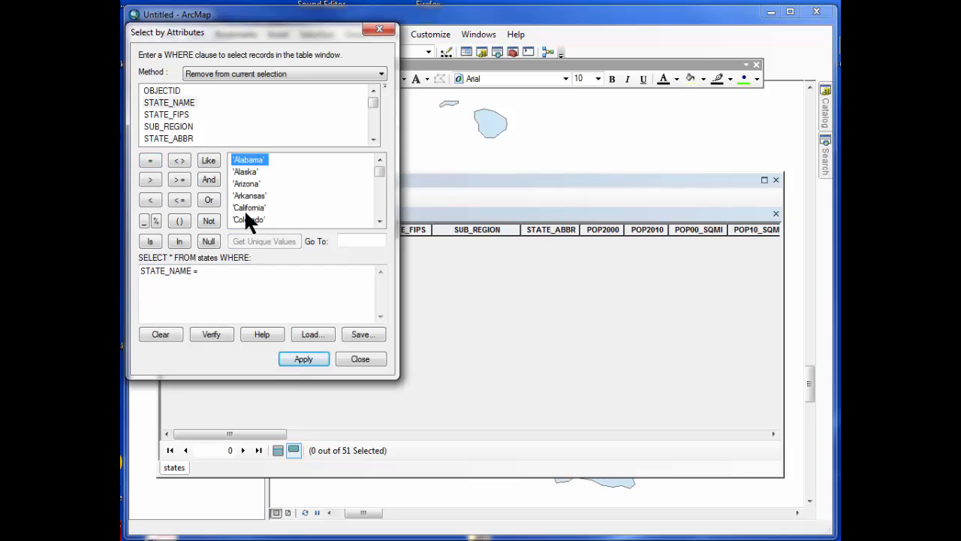
left_click(250, 197)
double_click(250, 198)
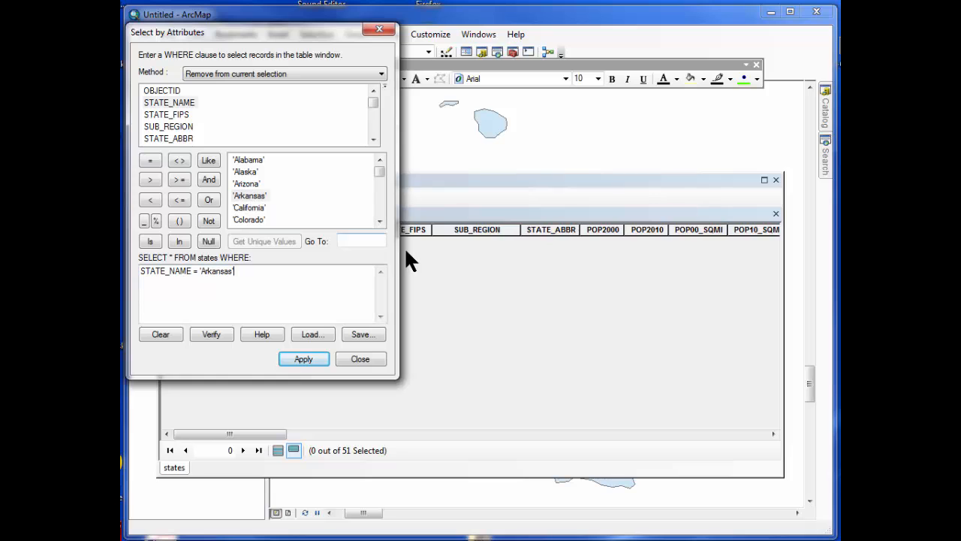
- Set the query method to Create a new selection and apply the Arkansas query to the states table
left_click(308, 355)
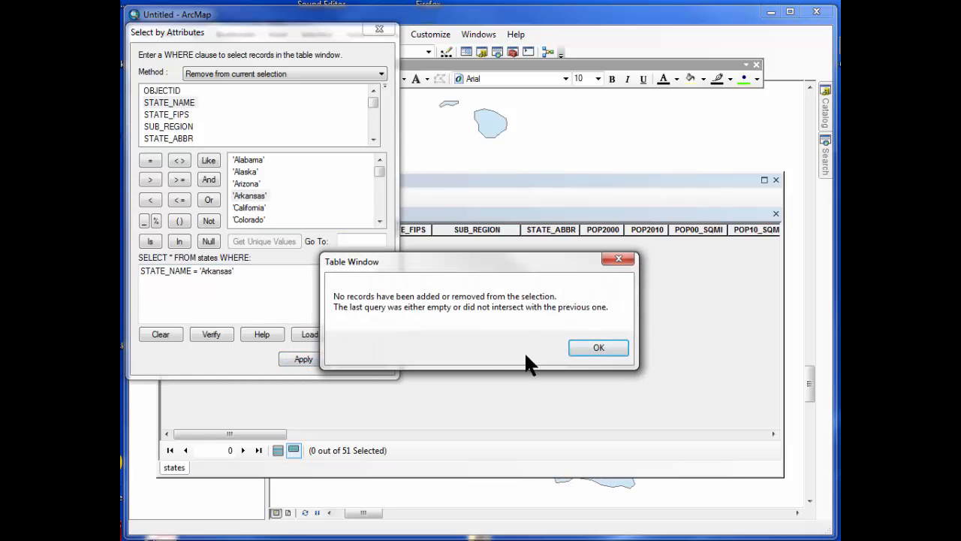
left_click(605, 344)
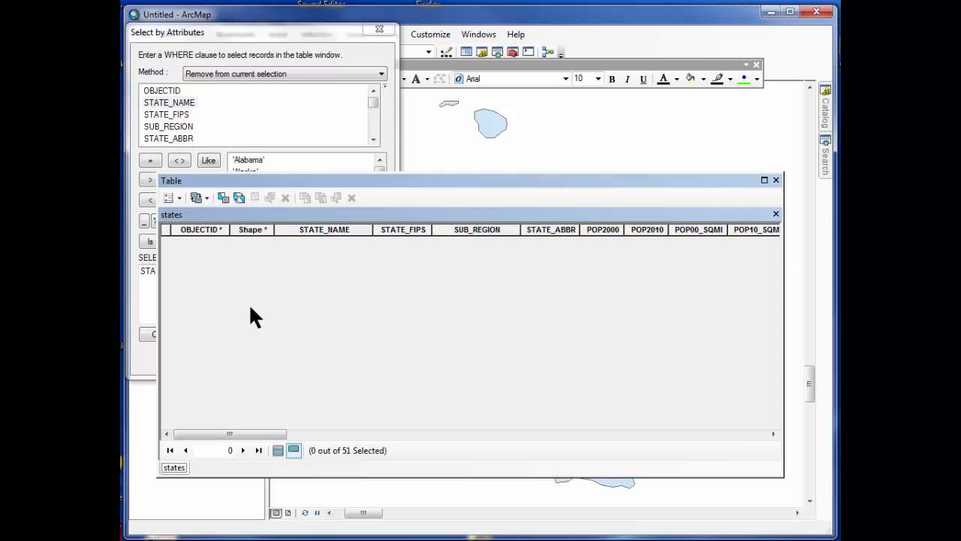
left_click(233, 81)
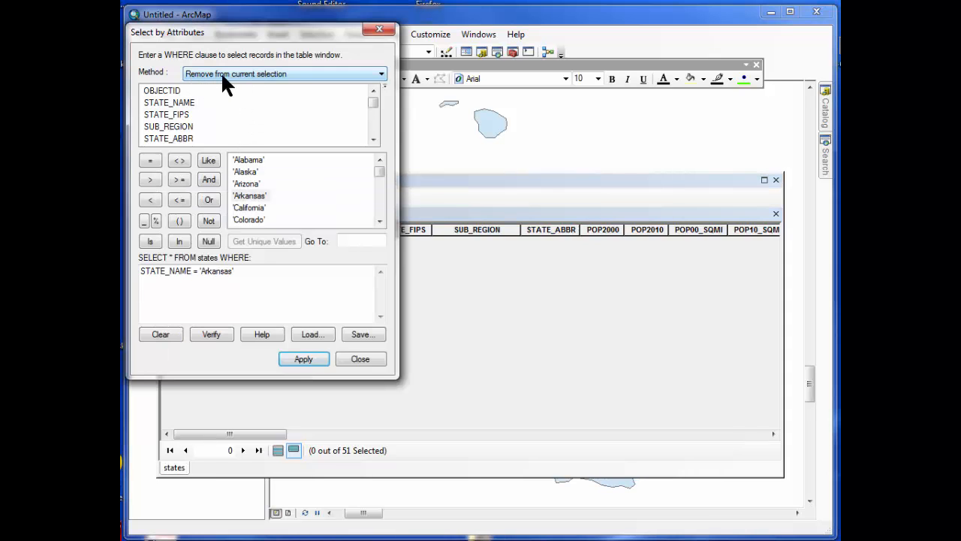
left_click(267, 72)
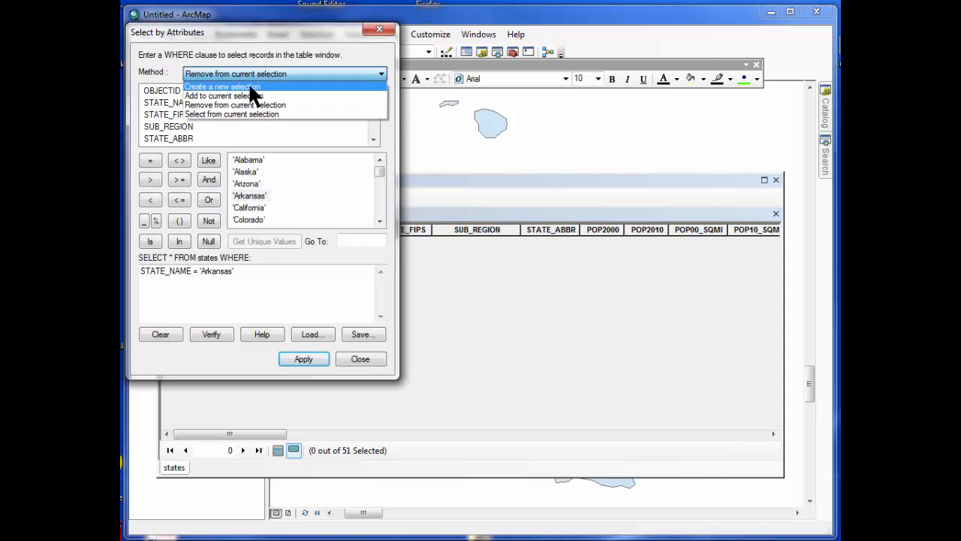
left_click(247, 86)
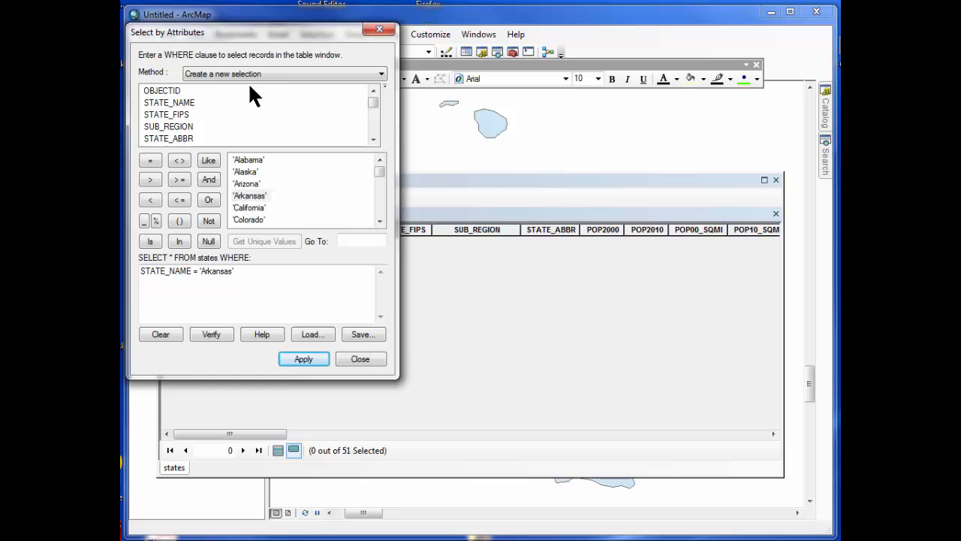
left_click(302, 359)
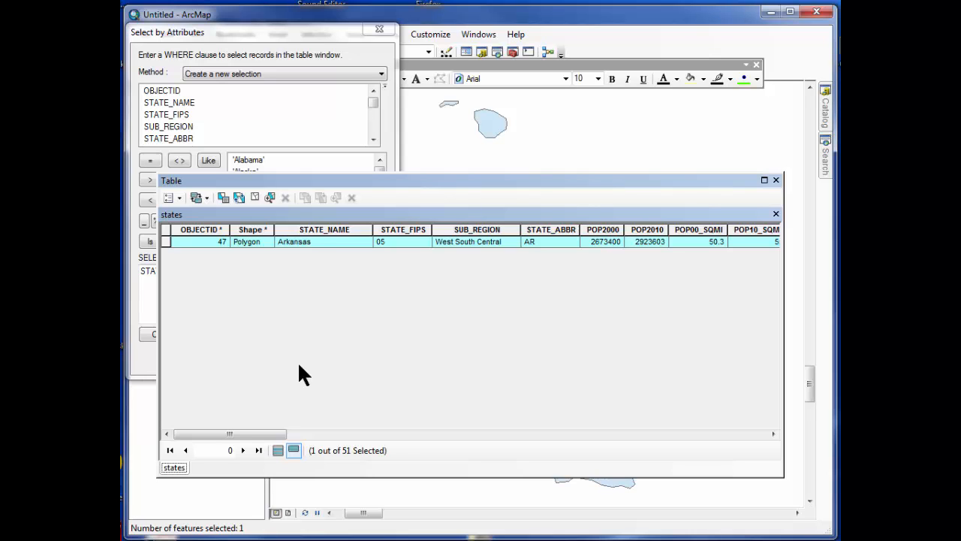
- Dock the states table beside the map and zoom the map to Arkansas, showing its surroundings at 1:10,000,000
left_click_drag(285, 185, 789, 298)
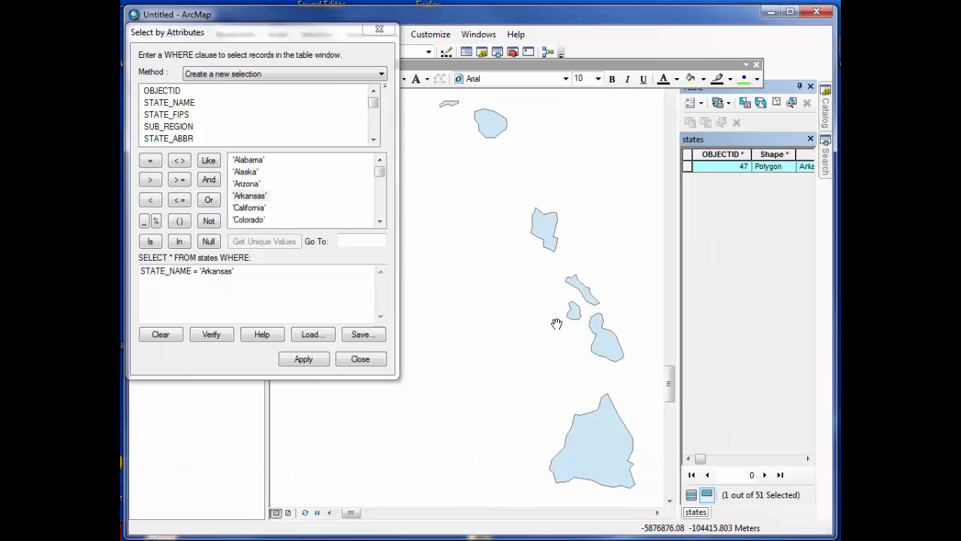
left_click(358, 359)
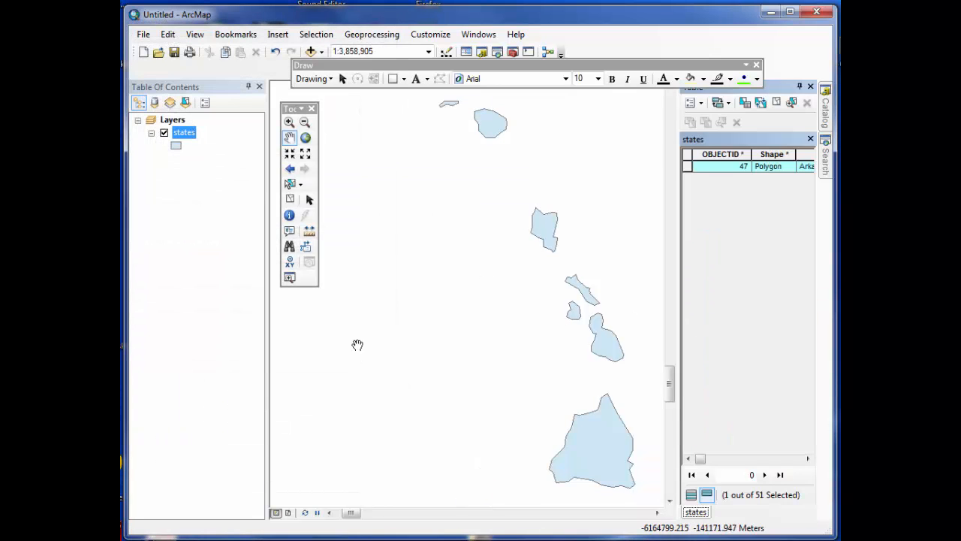
left_click(688, 166)
right_click(687, 166)
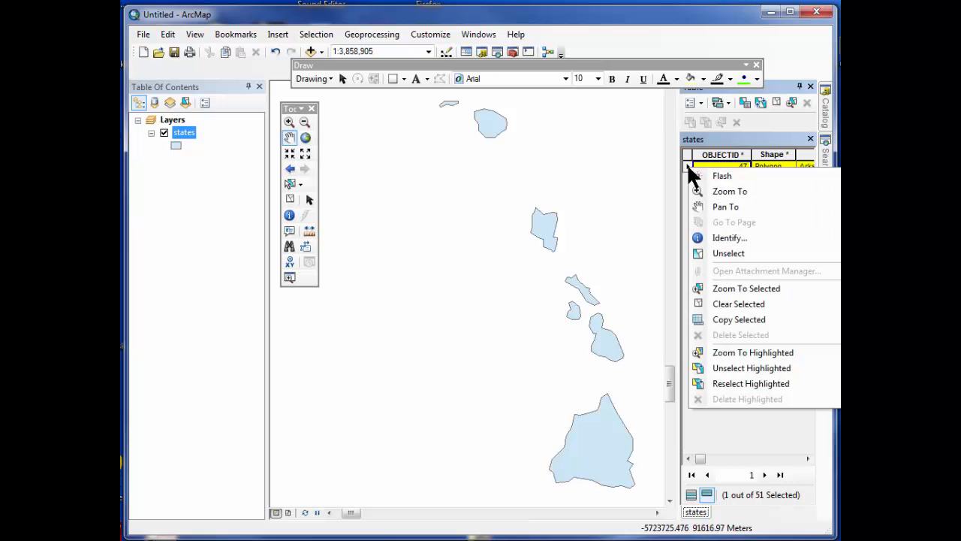
left_click(706, 186)
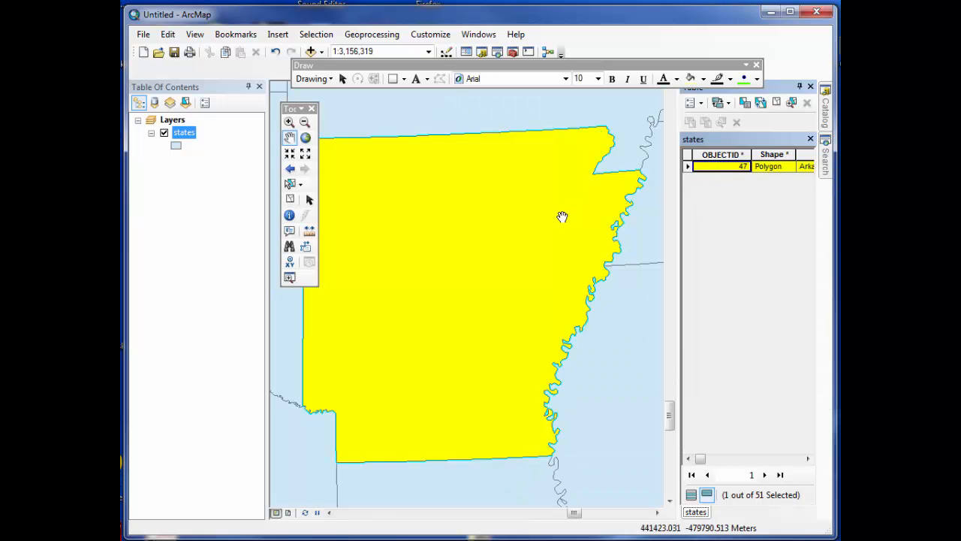
scroll(563, 214, "up", 5)
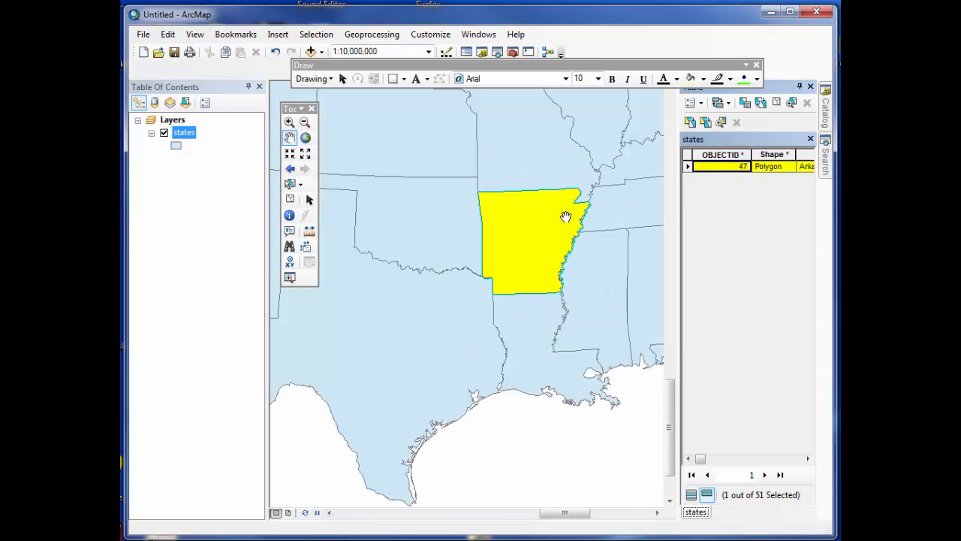
- Create a new layer from the selected Arkansas feature of the states layer and clear the table selection
right_click(186, 136)
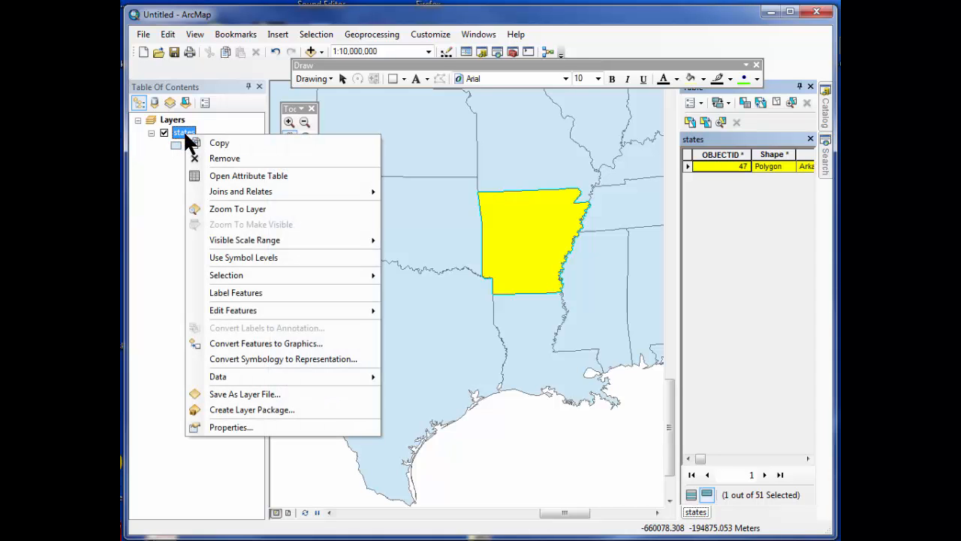
mouse_move(228, 268)
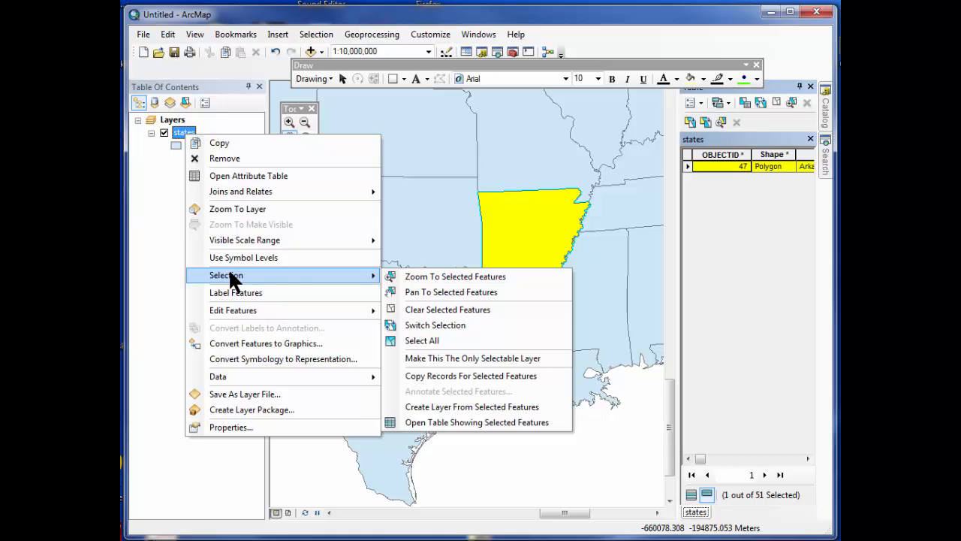
left_click(465, 407)
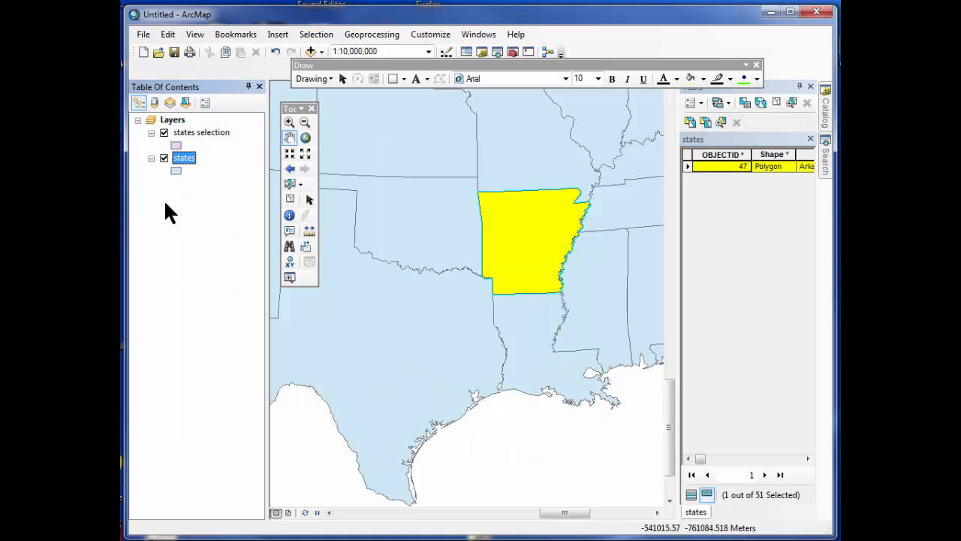
left_click(170, 217)
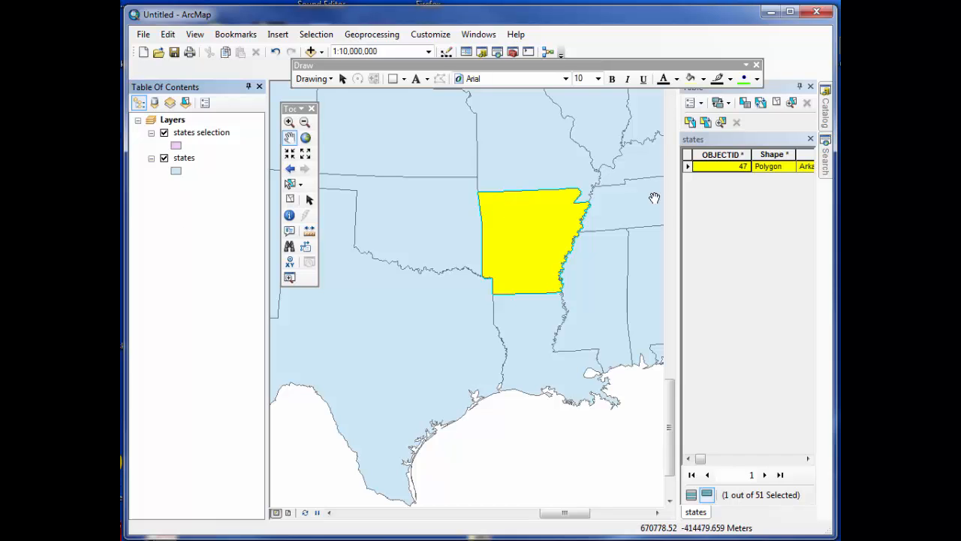
left_click(774, 100)
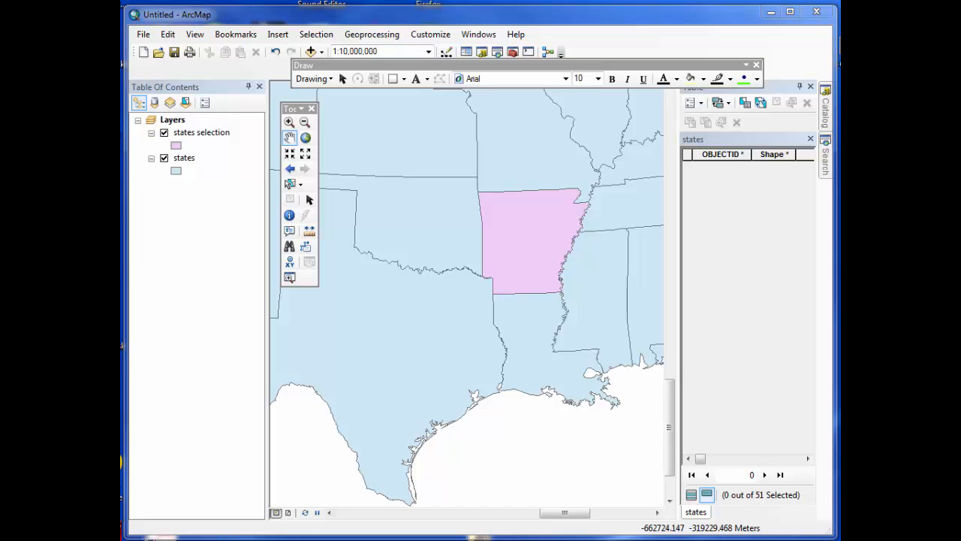
- Change the fill color of the states selection layer to red
left_click(175, 144)
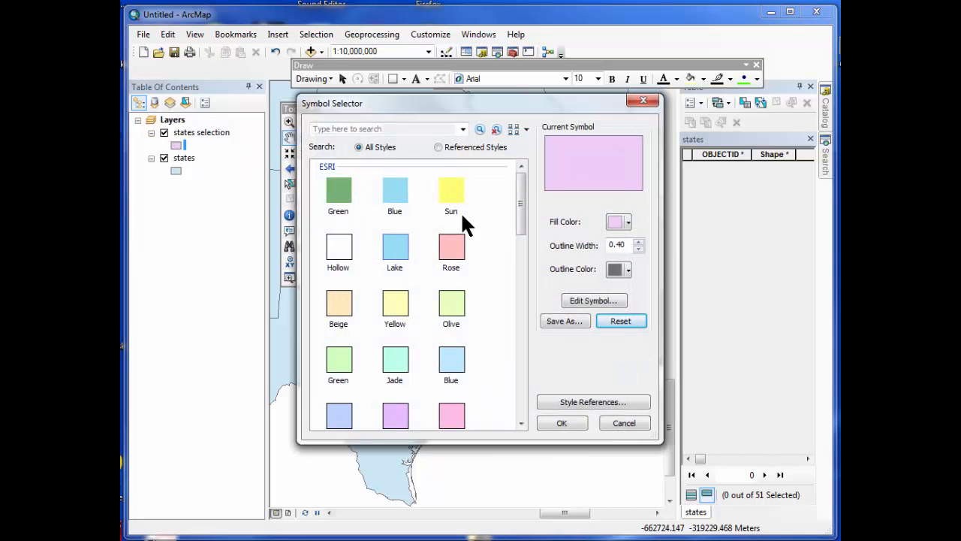
left_click(629, 222)
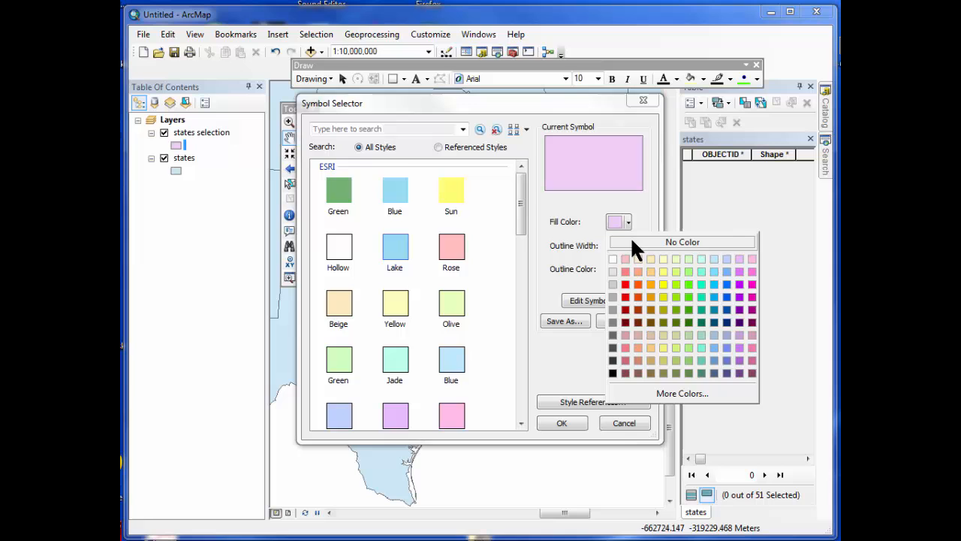
left_click(622, 278)
left_click(562, 423)
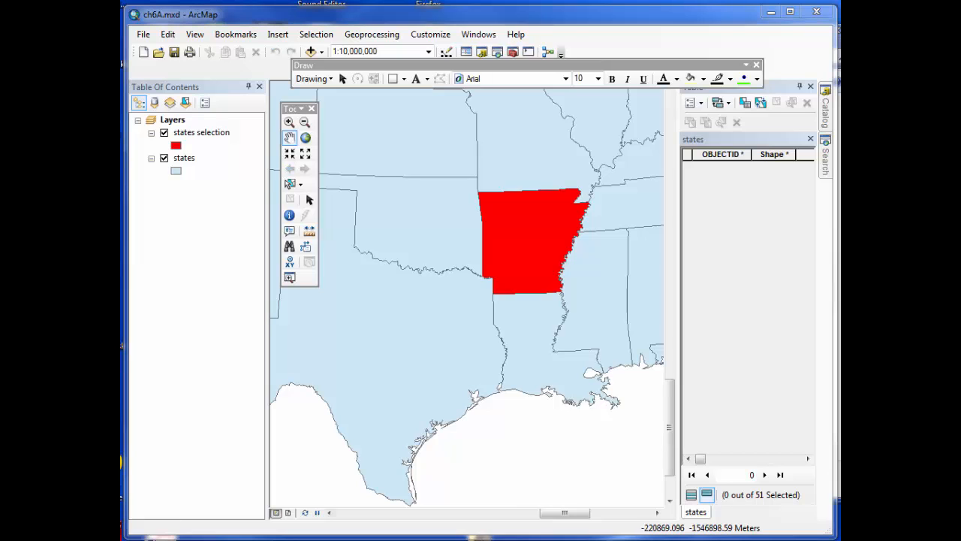
- Rename the states selection layer as Arkansas
left_click(213, 131)
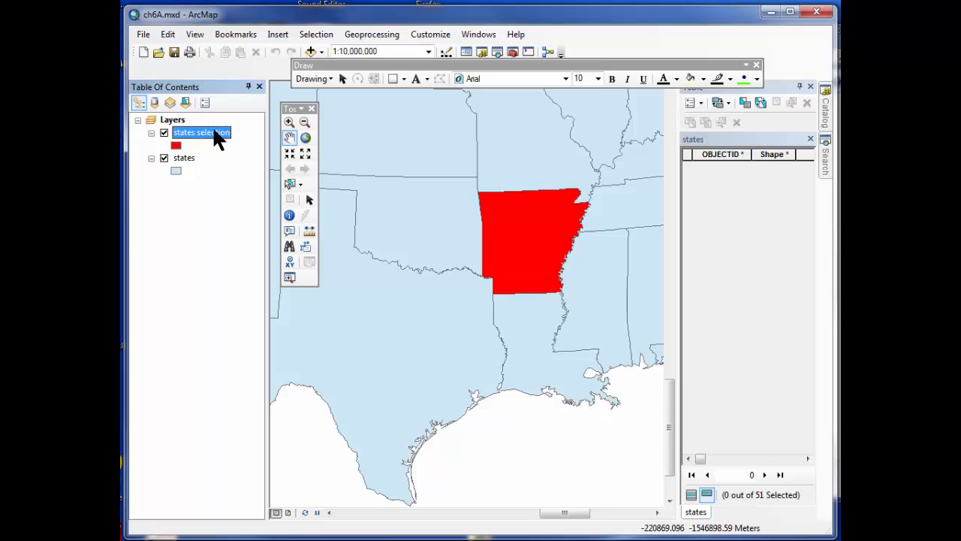
left_click(213, 132)
type("Arkansas")
key("Return")
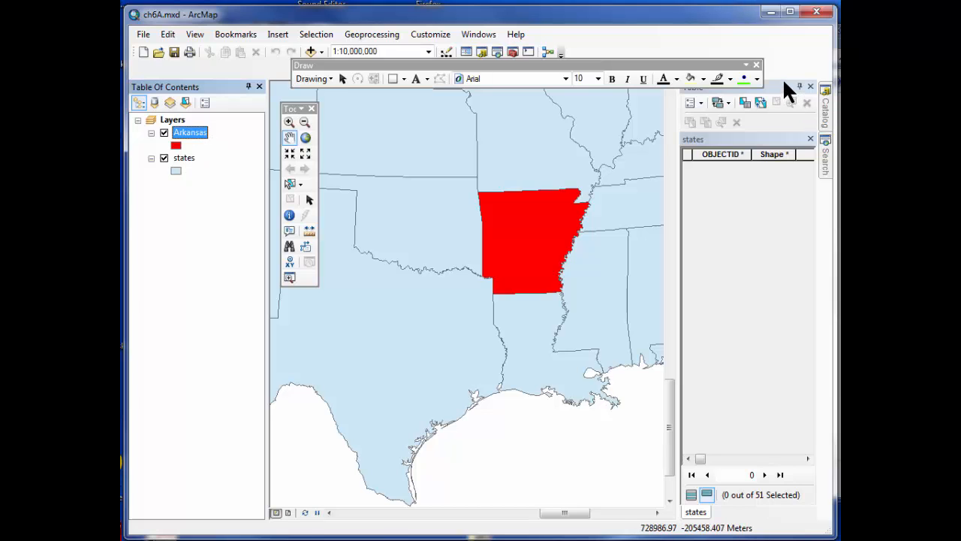
- Undock the states table so it floats over the map and show all of its records
left_click_drag(785, 87, 289, 146)
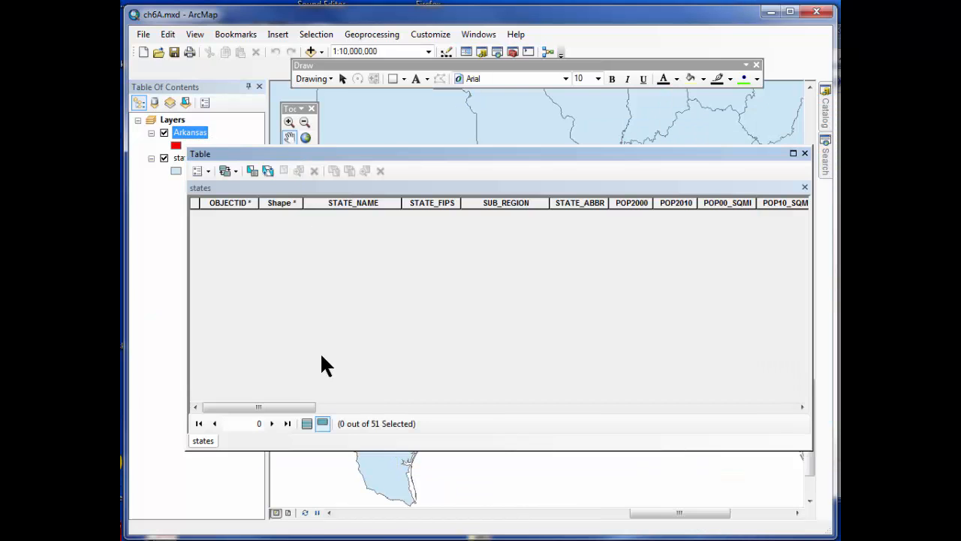
left_click(307, 423)
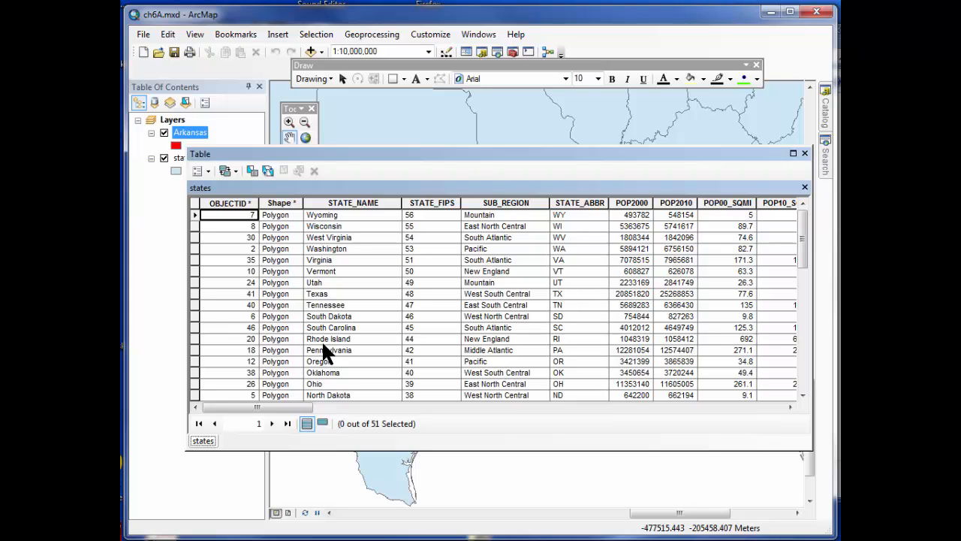
- Select the states records by attributes where POP2010 >= 5000000
left_click(208, 170)
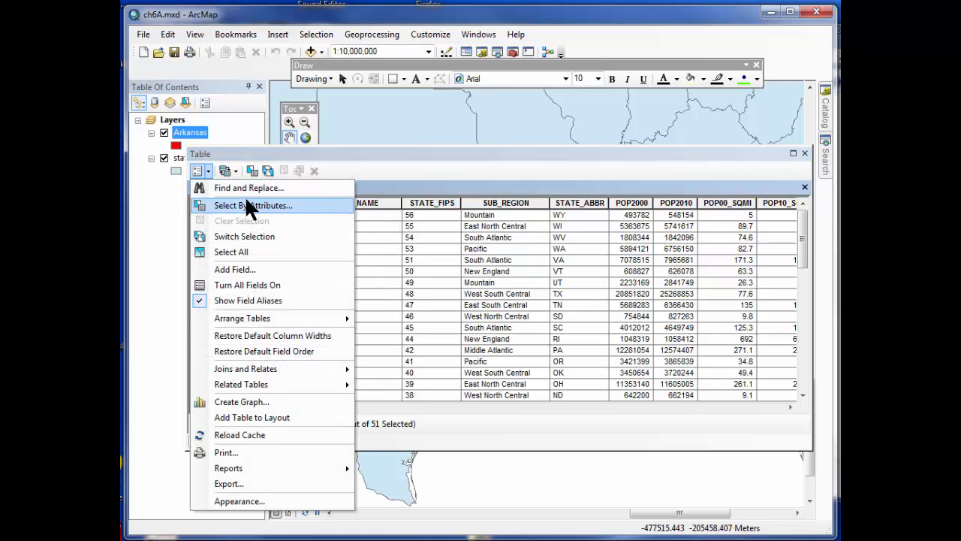
left_click(246, 203)
left_click_drag(254, 35, 386, 87)
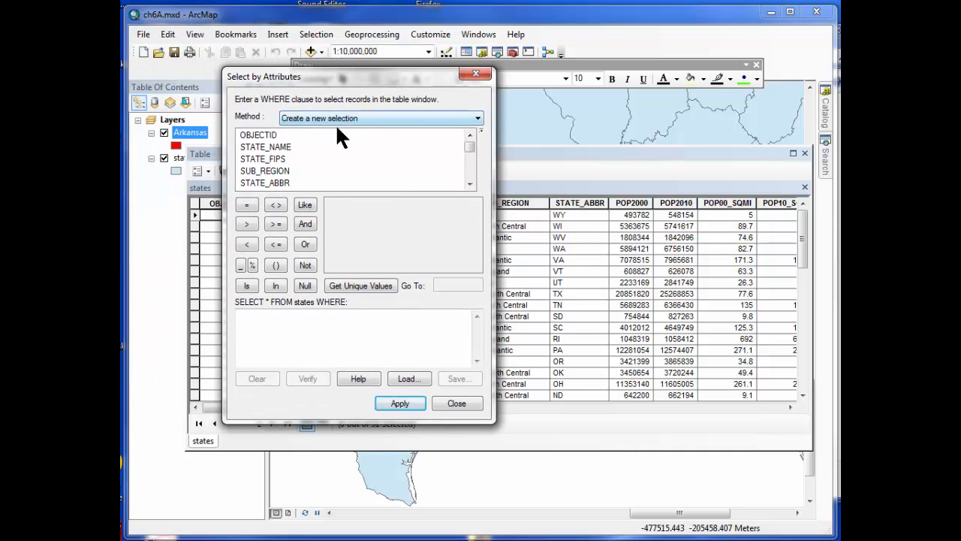
left_click(468, 184)
left_click(468, 183)
left_click(469, 184)
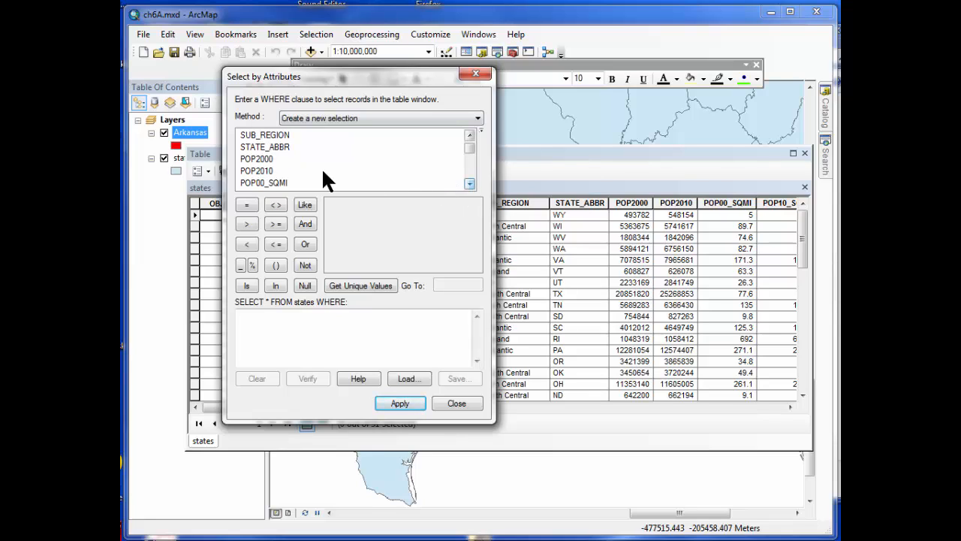
double_click(260, 171)
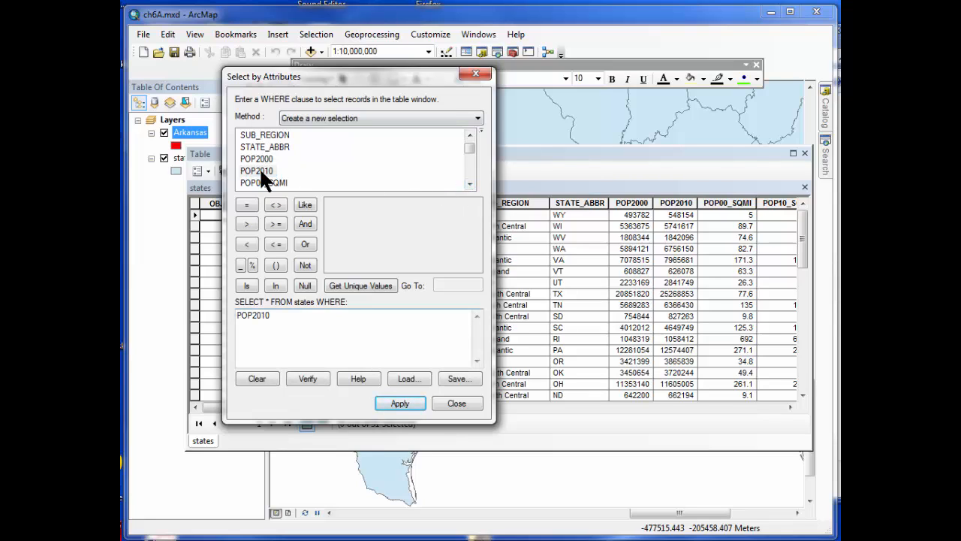
left_click(276, 225)
type("5000000")
left_click(409, 402)
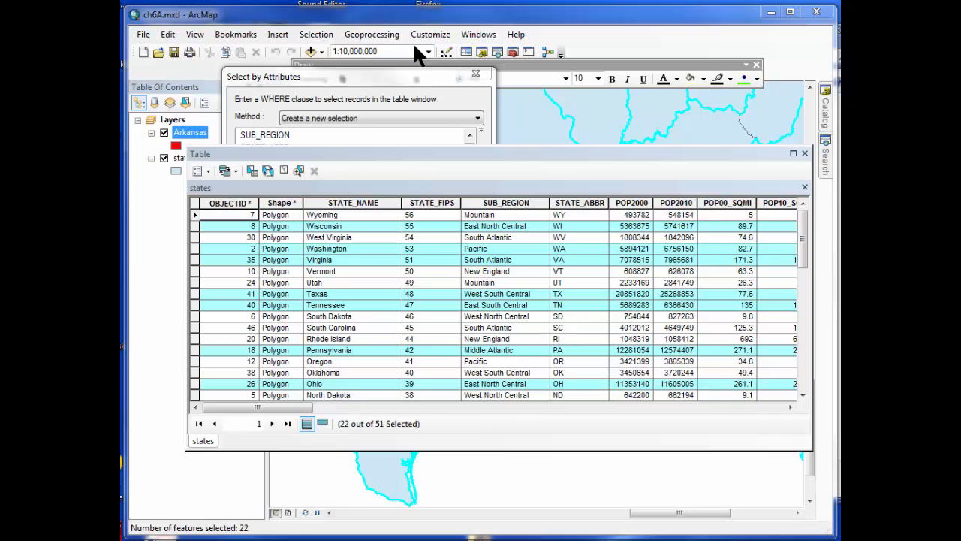
- Extend the query with AND POP2010 <= 10000000 and apply it to the states table
left_click(351, 78)
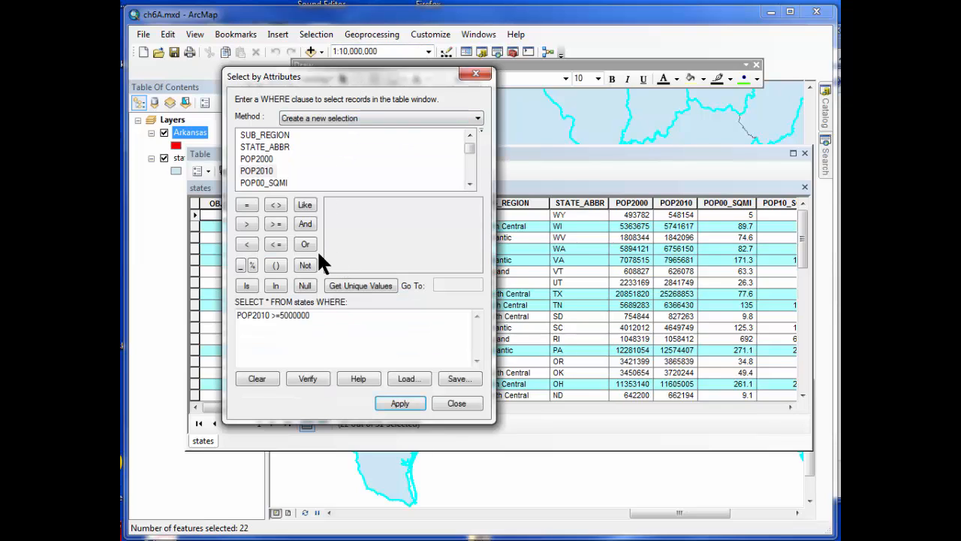
left_click(307, 224)
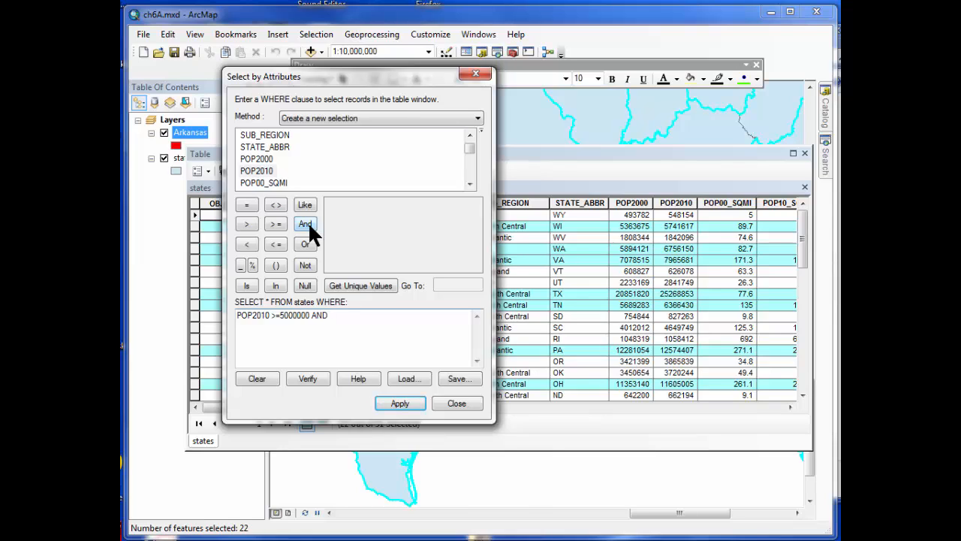
double_click(264, 171)
left_click(274, 246)
type("10000000")
left_click(402, 402)
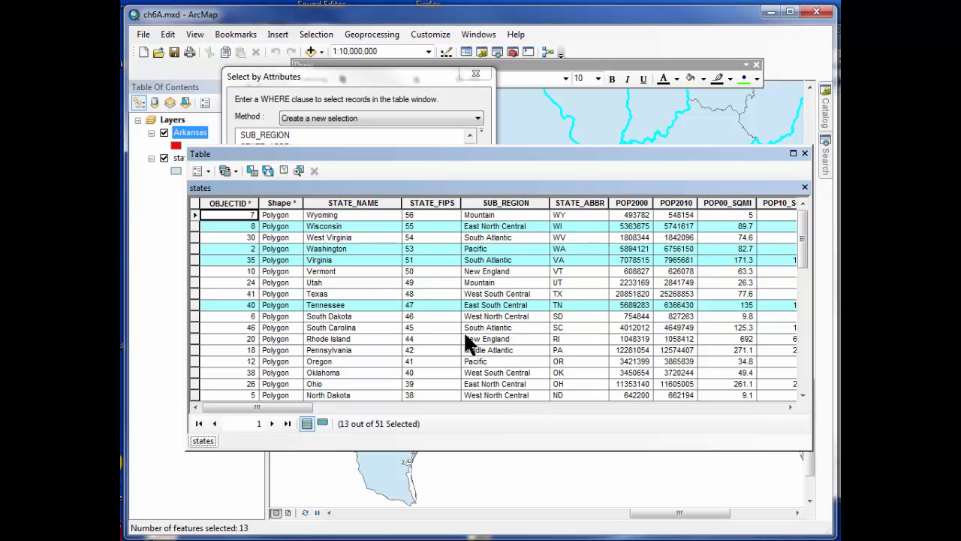
- Clear the query expression and build a new condition, SUB_REGION = 'Pacific'
left_click(378, 75)
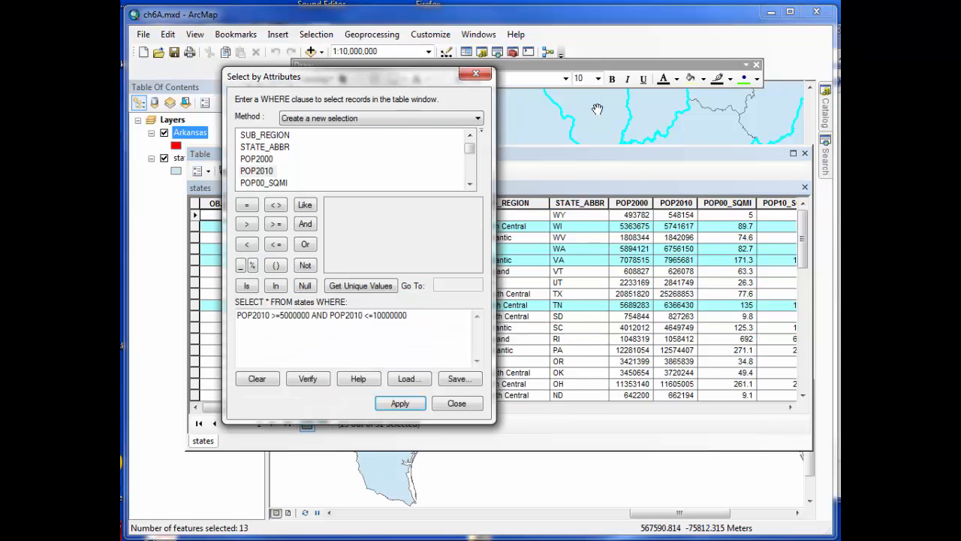
left_click(259, 378)
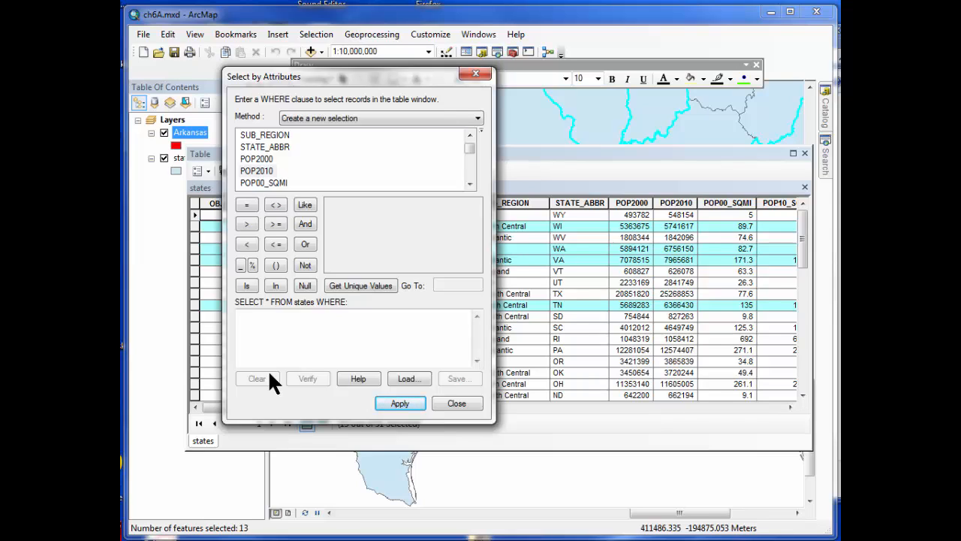
double_click(265, 135)
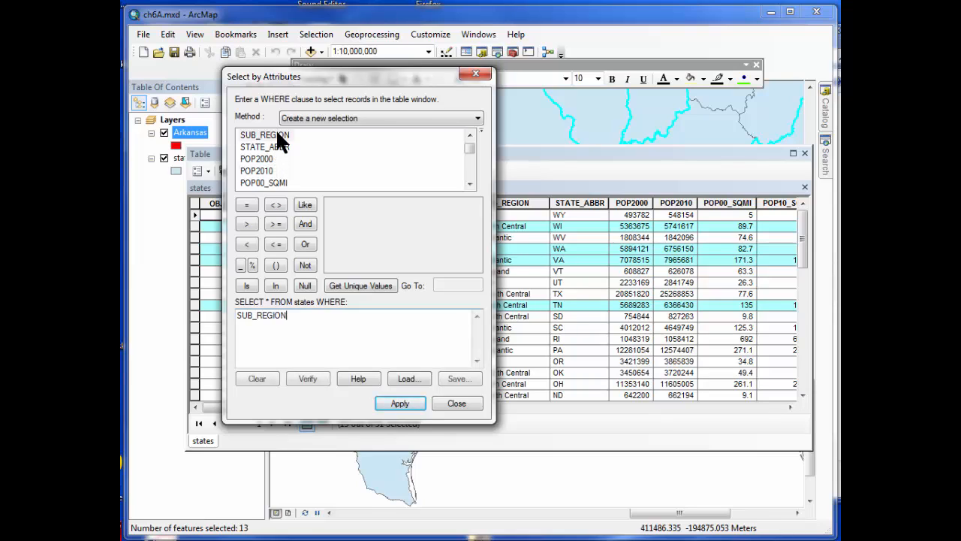
left_click(248, 205)
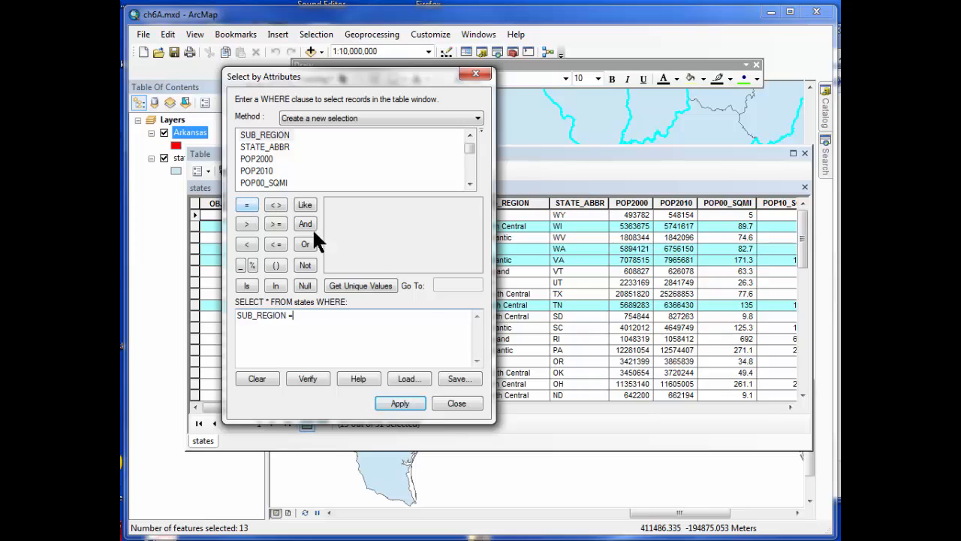
left_click(368, 285)
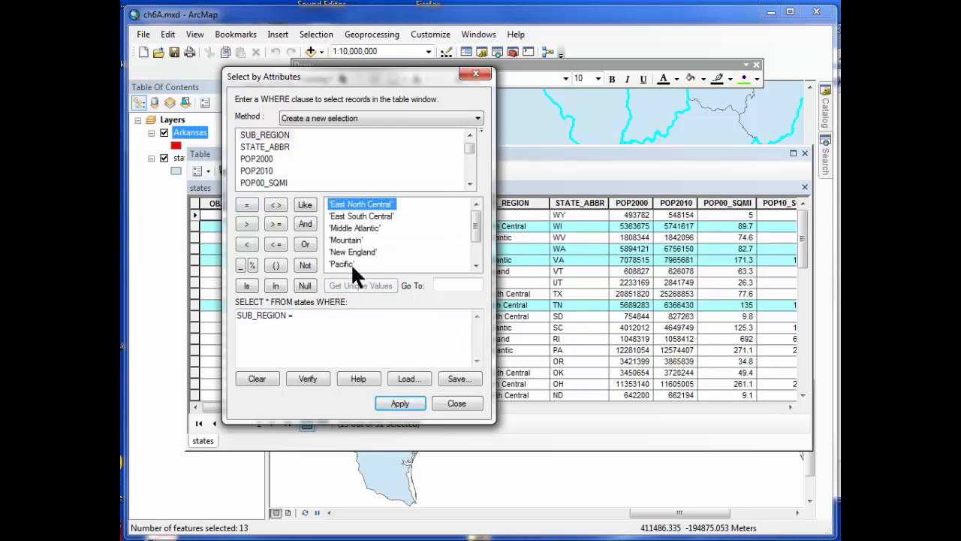
double_click(351, 263)
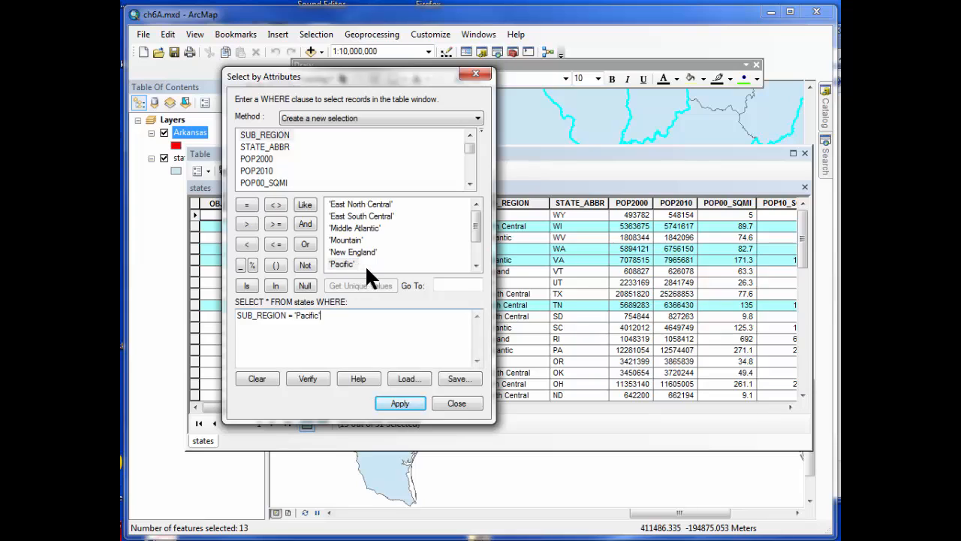
- Add OR SUB_REGION = 'New England' to the query and apply it to the states table
left_click(307, 246)
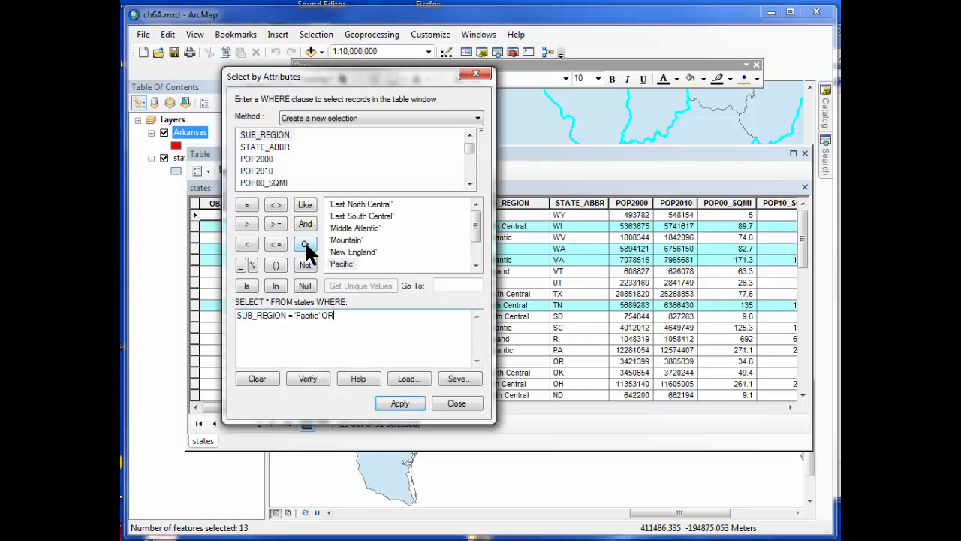
double_click(272, 137)
left_click(246, 205)
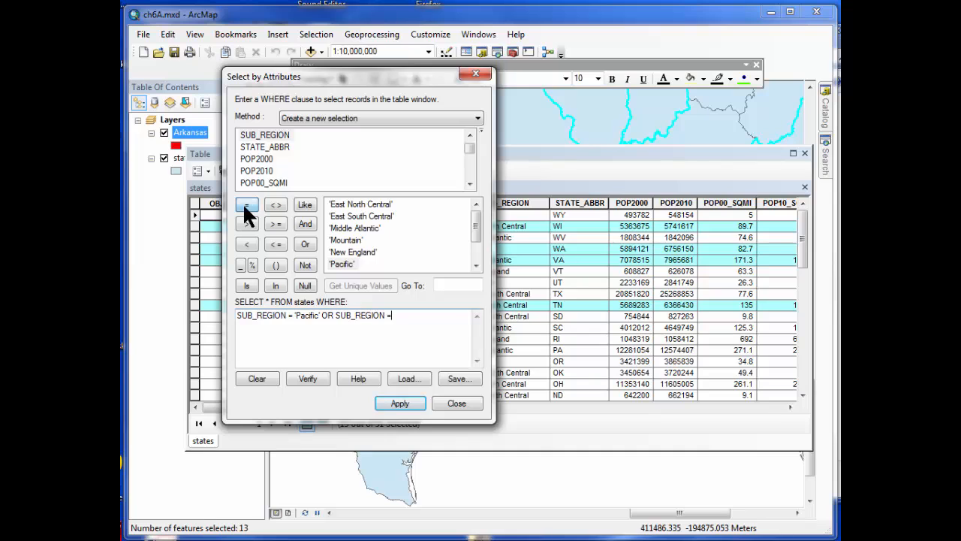
double_click(349, 251)
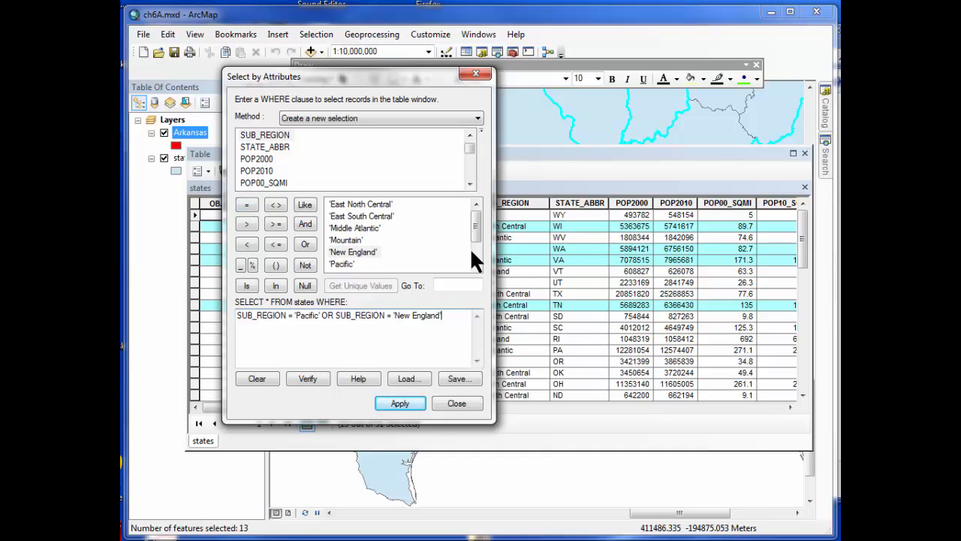
left_click(407, 405)
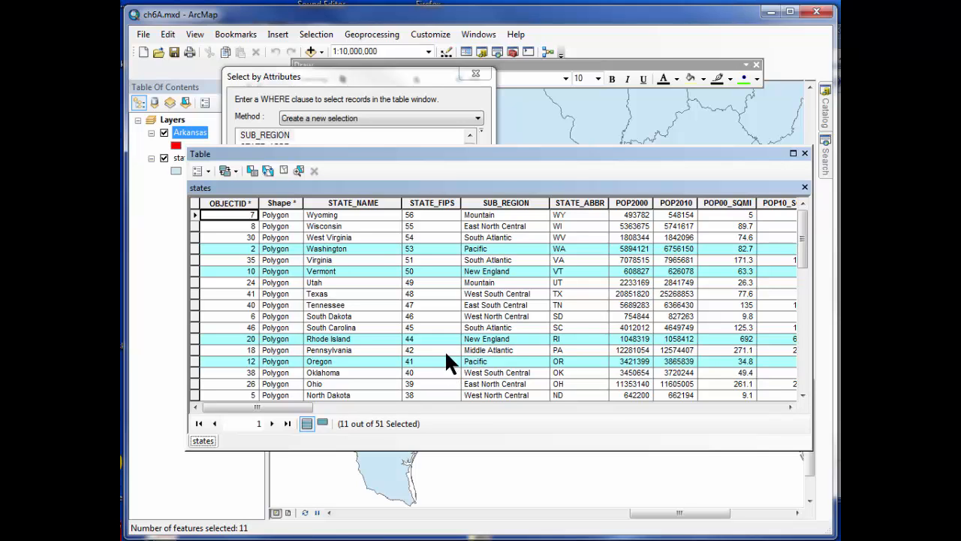
- Review the two SUB_REGION conditions in the applied query, then close Select by Attributes
left_click(325, 75)
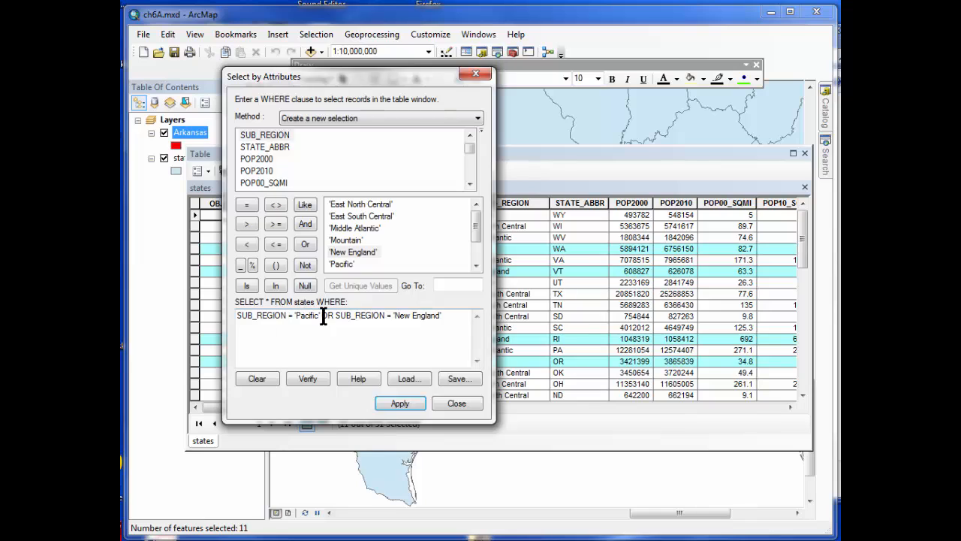
left_click_drag(322, 315, 236, 315)
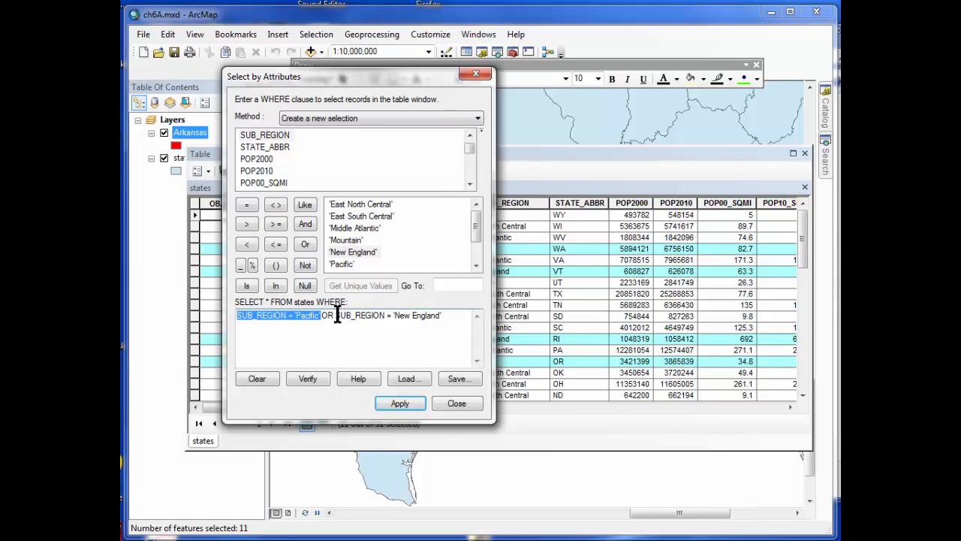
left_click_drag(336, 315, 445, 315)
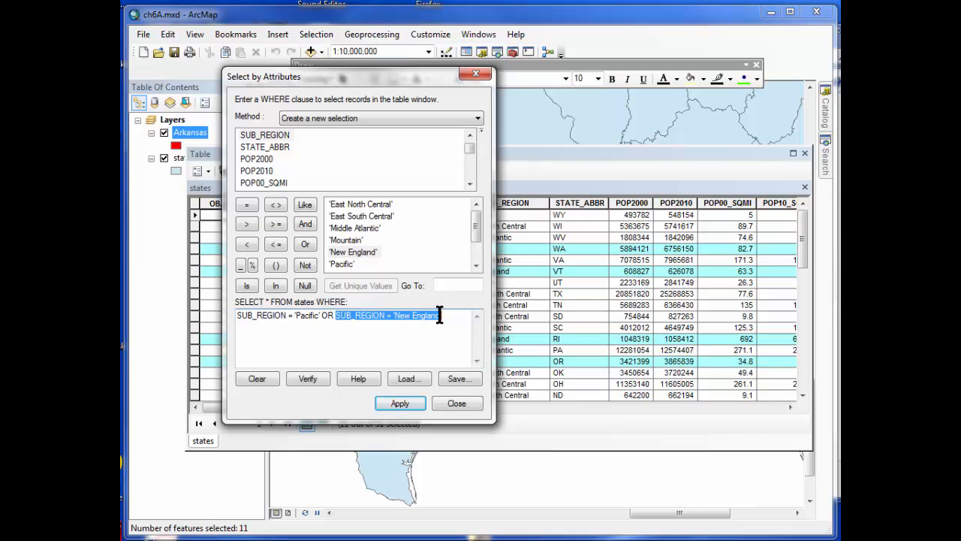
left_click(455, 402)
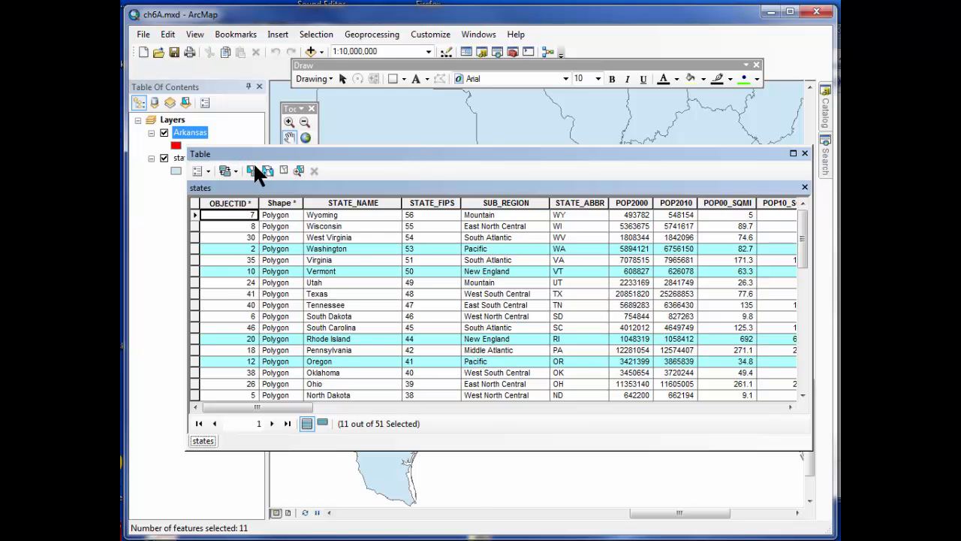
- Show only the STATE_NAME, SUB_REGION, STATE_ABBR, POP2010, POP00_SQMI and NO_FARMS07 fields of the states layer
left_click_drag(255, 167, 203, 167)
double_click(185, 158)
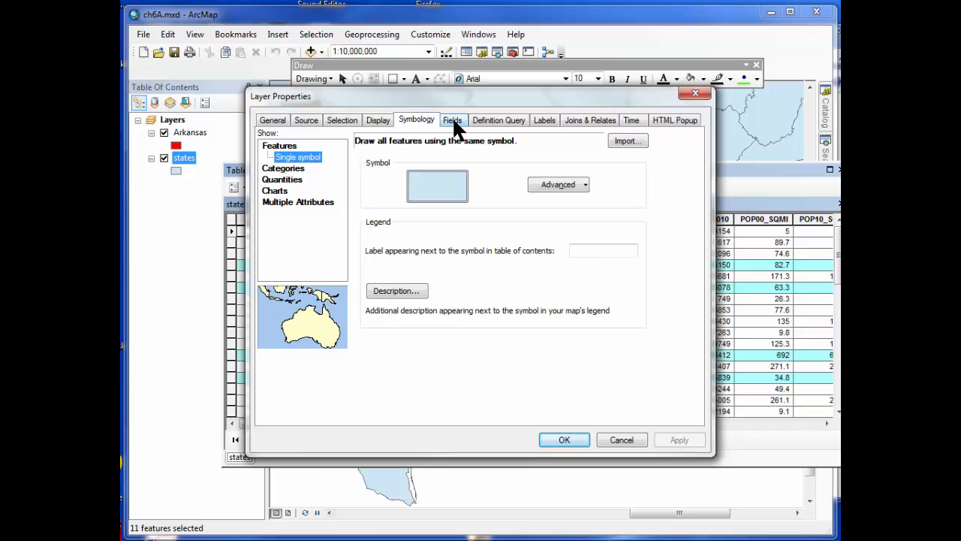
left_click(453, 122)
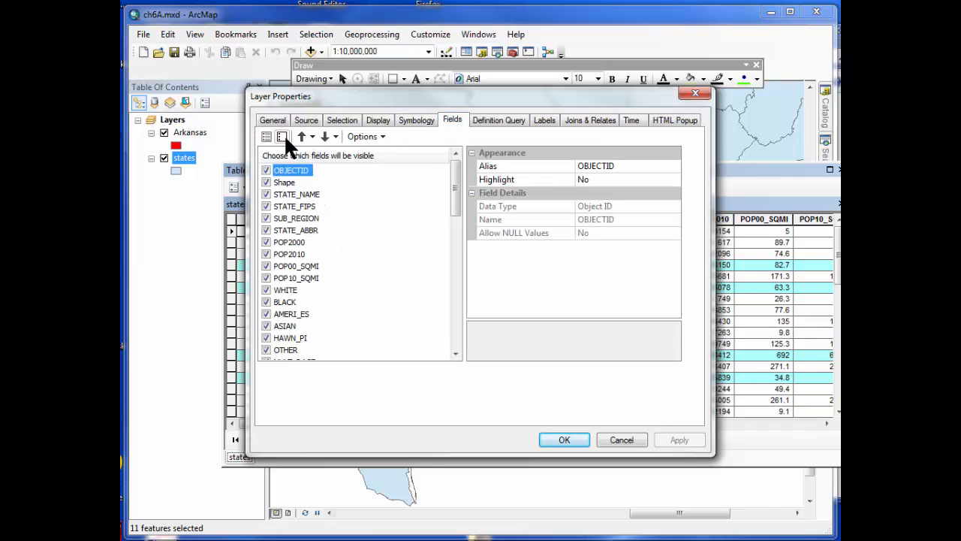
left_click(283, 137)
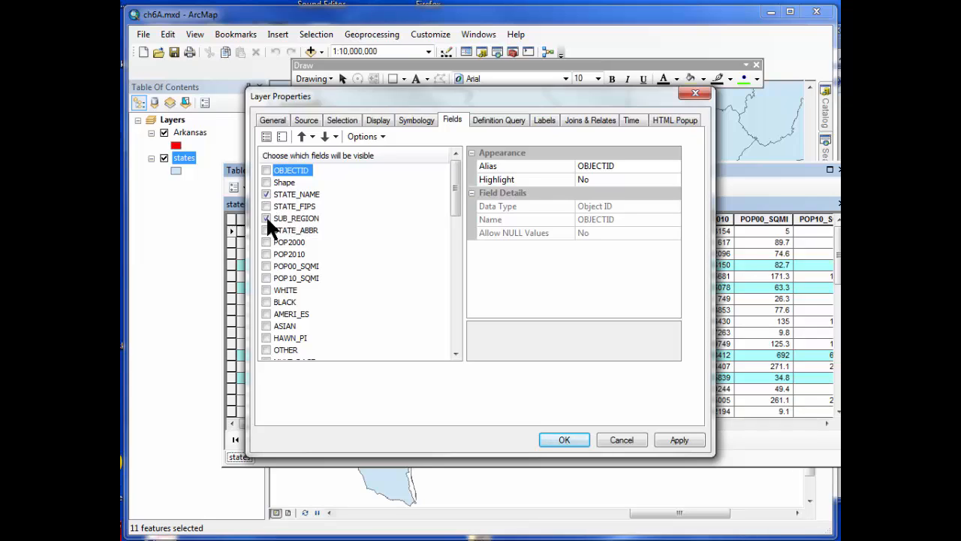
left_click(266, 255)
left_click(455, 353)
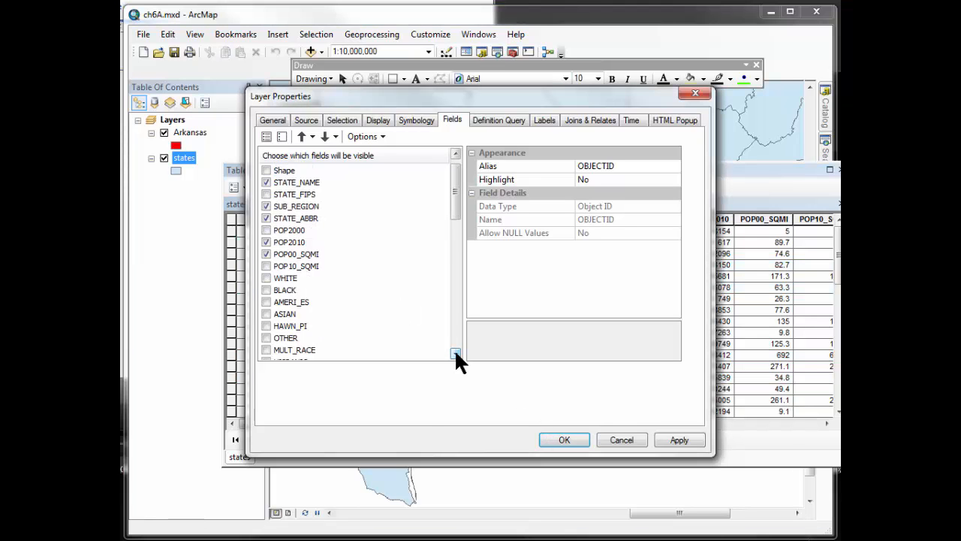
left_click_drag(455, 353, 455, 353)
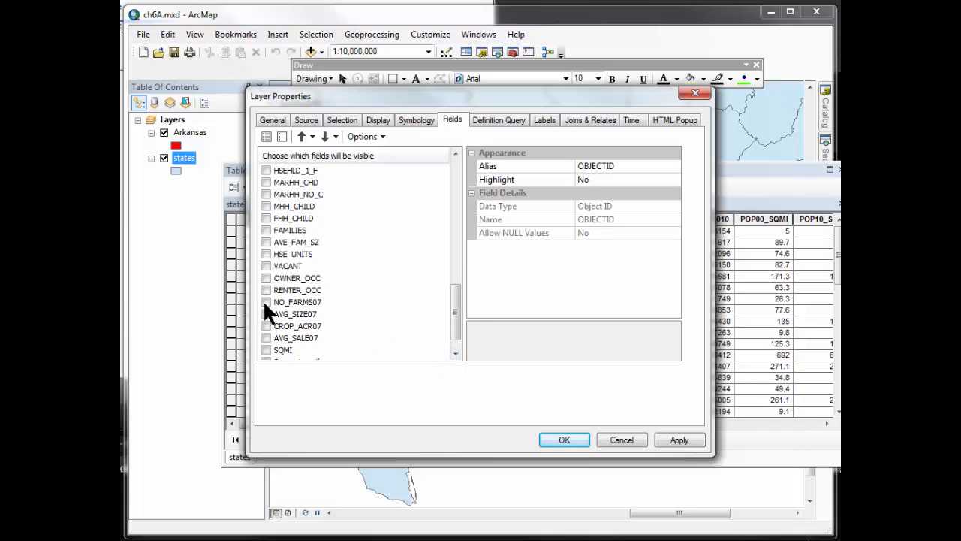
left_click(265, 302)
left_click(564, 441)
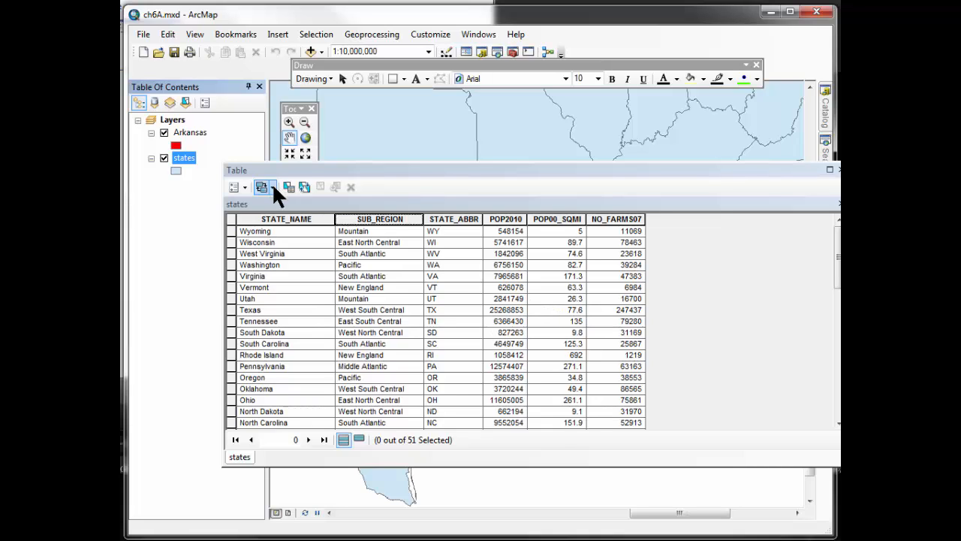
left_click(320, 184)
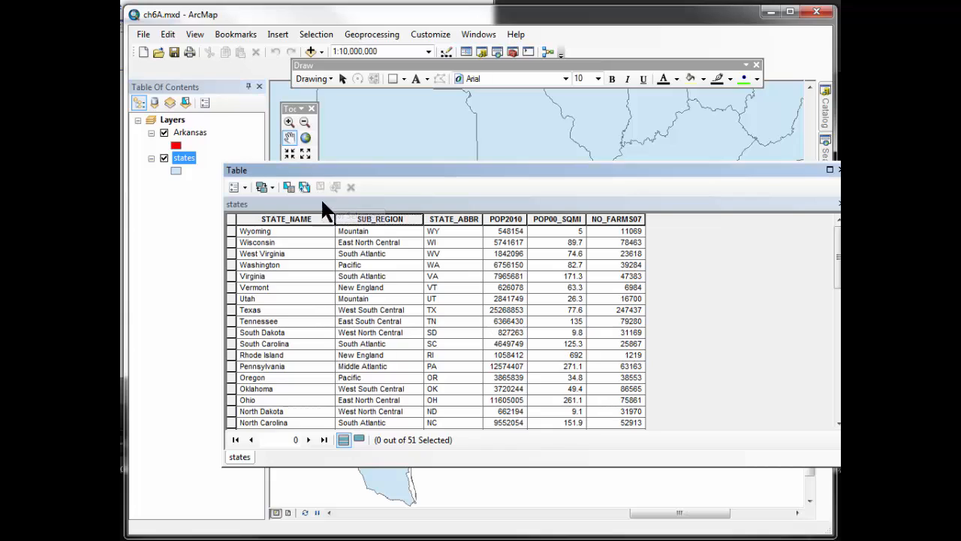
left_click(316, 34)
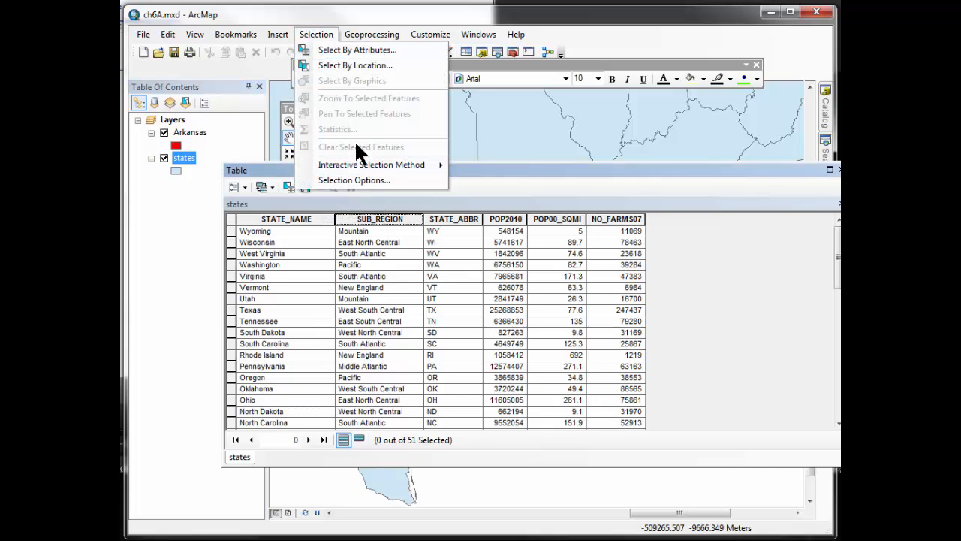
left_click(513, 174)
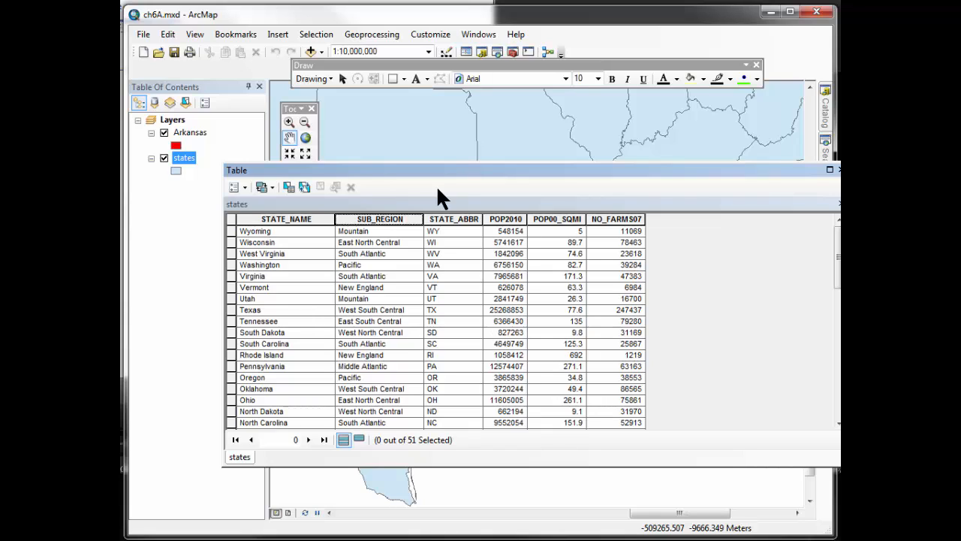
- Set up a Summarize on the SUB_REGION field with the Sum of POP2010 and the Sum of NO_FARMS07
right_click(392, 216)
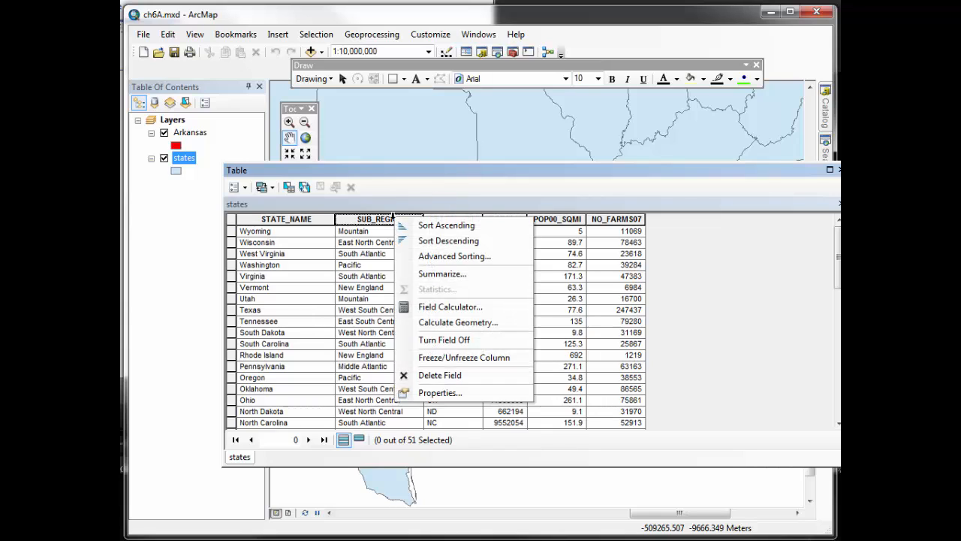
left_click(428, 268)
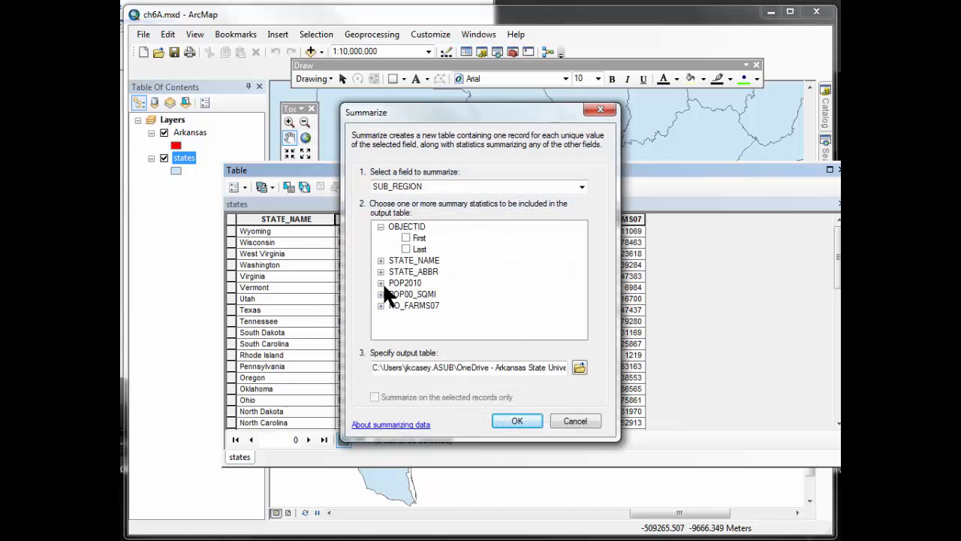
left_click(380, 282)
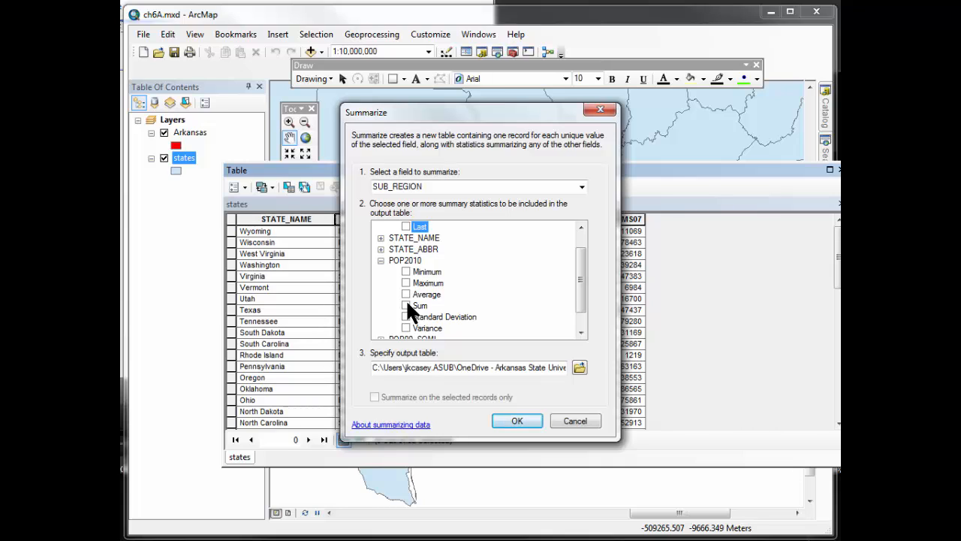
left_click(406, 303)
scroll(415, 296, "down", 1)
left_click(381, 328)
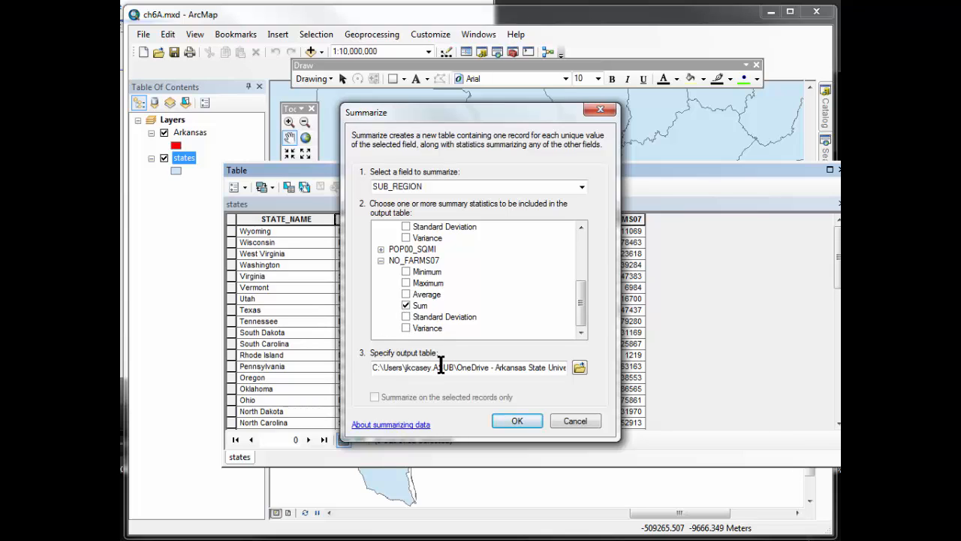
- Specify the summary output as a text file named subregions.csv in the Home - GIS\CH6 folder
left_click(578, 367)
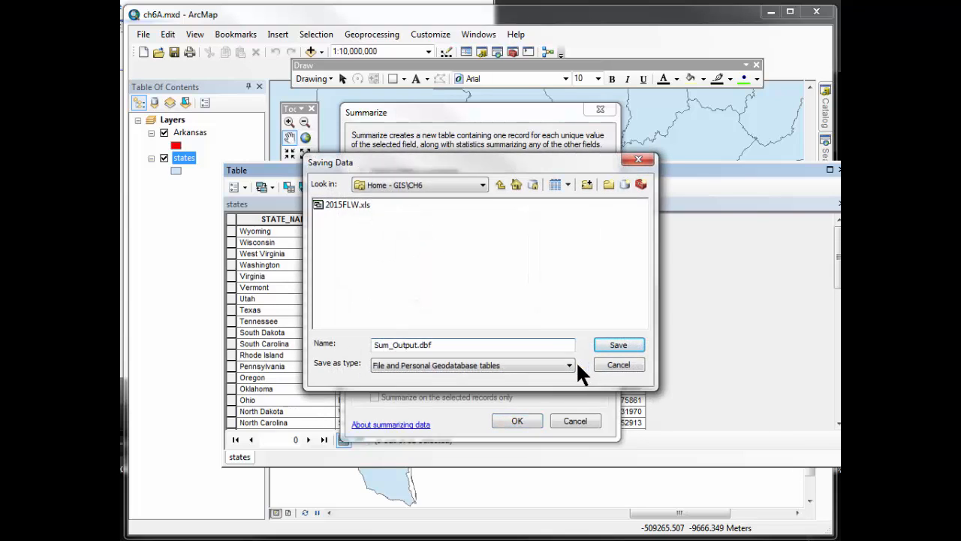
left_click(434, 182)
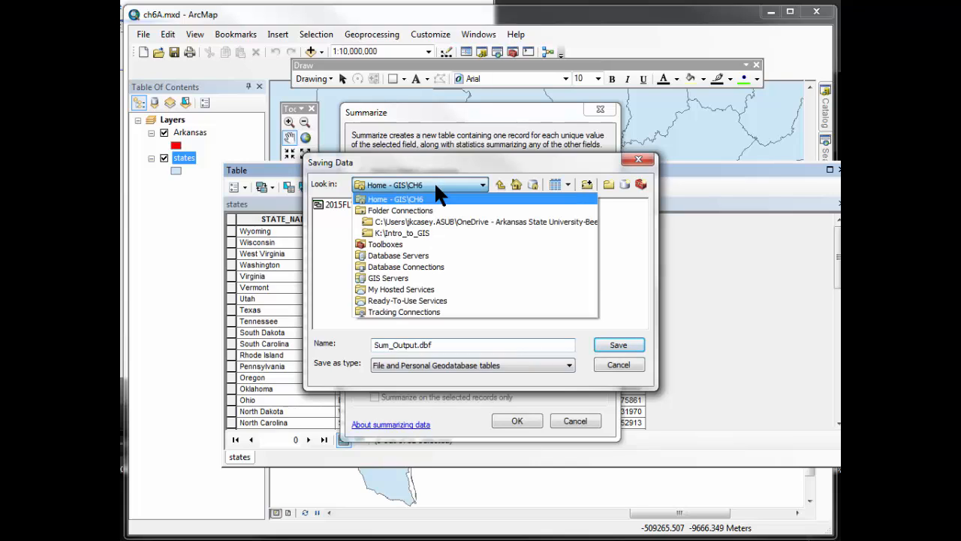
left_click(424, 199)
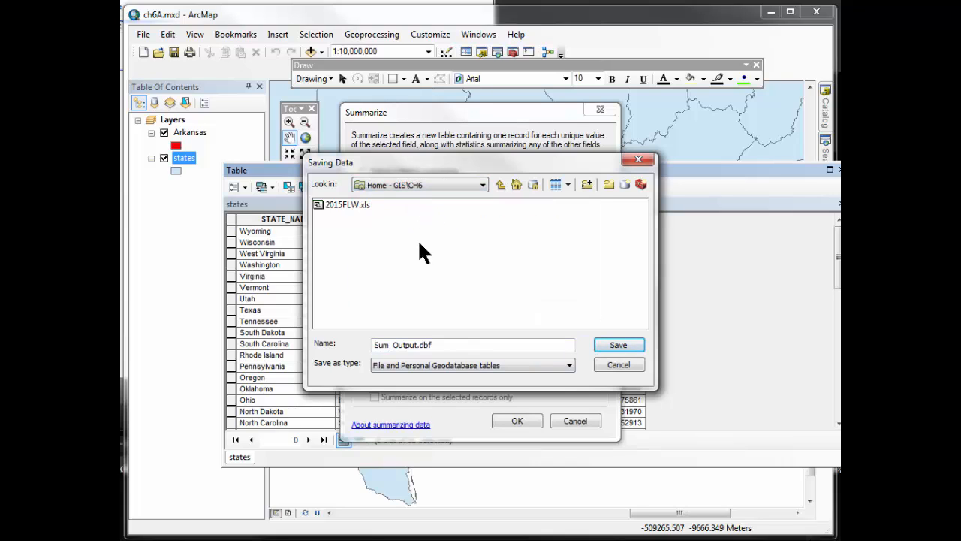
left_click(448, 345)
left_click(467, 364)
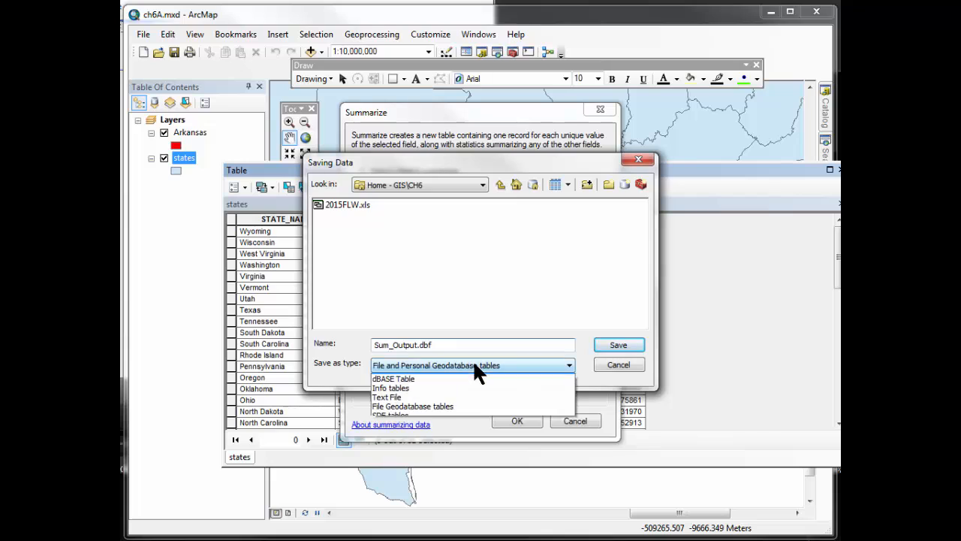
left_click(473, 404)
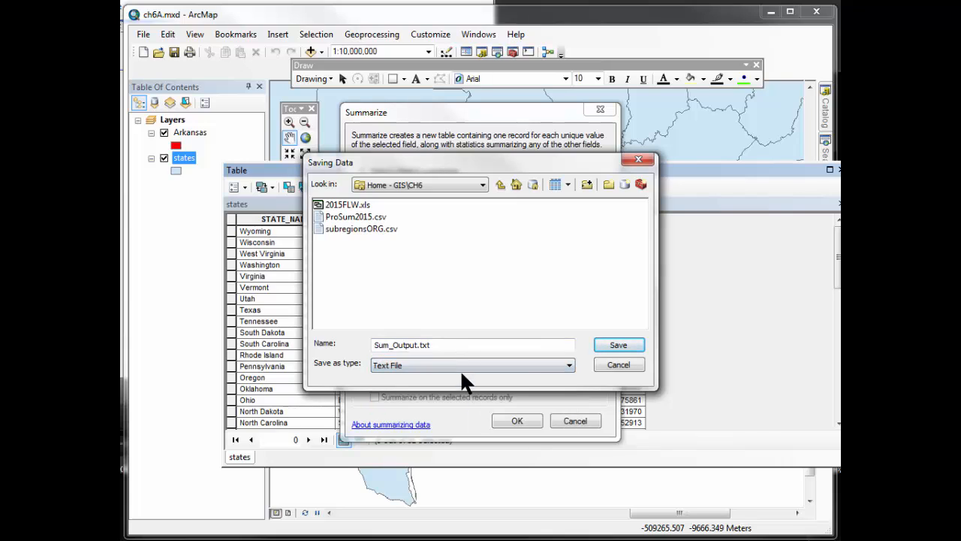
double_click(456, 343)
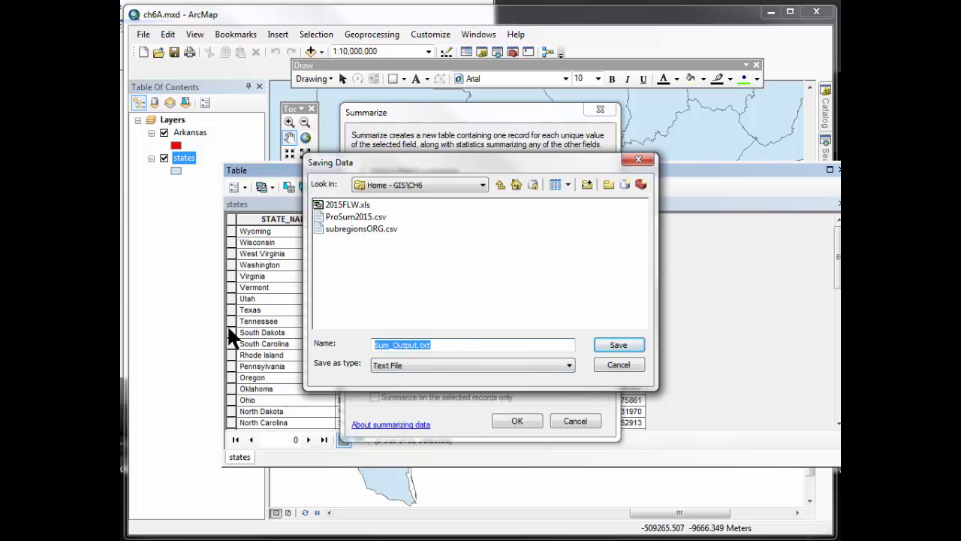
type("subregi")
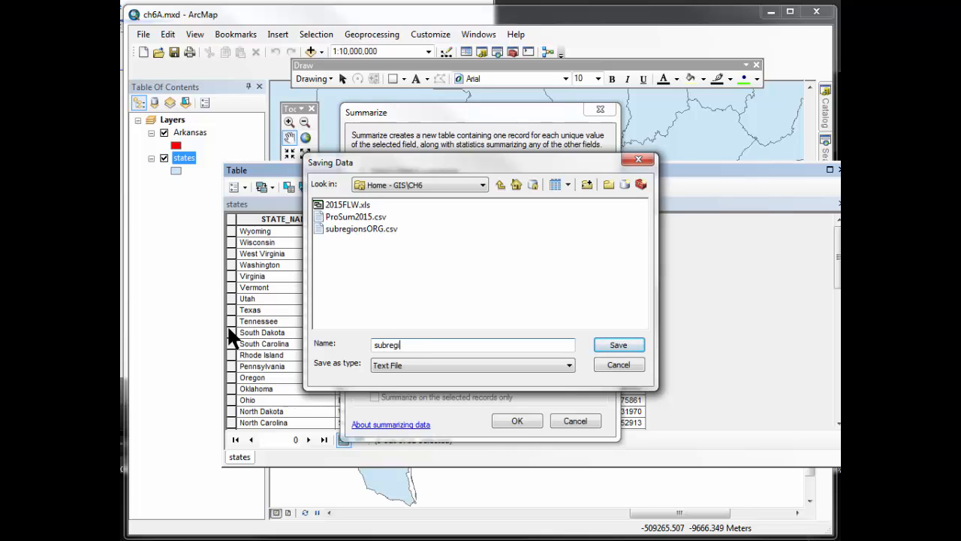
type("ons")
key("Return")
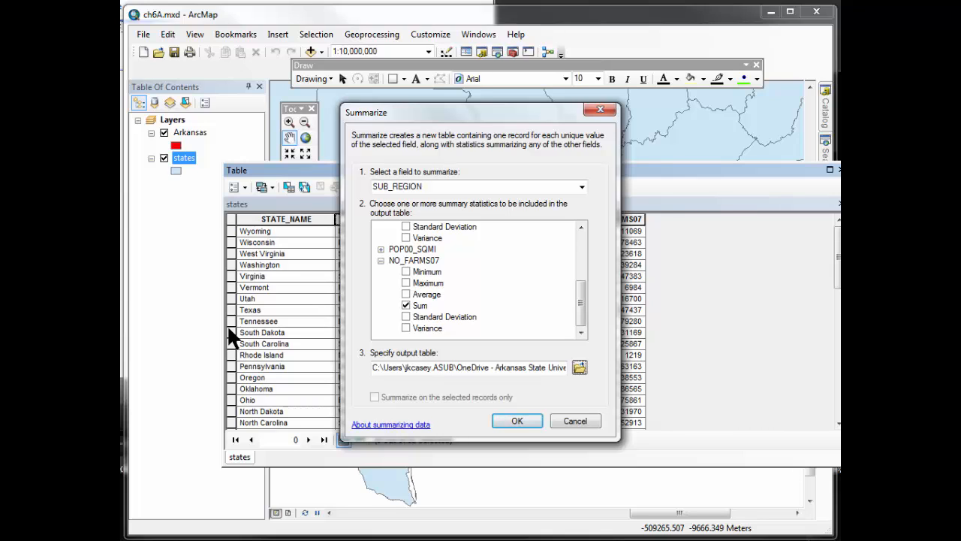
- Run the summary with its result table added to the map, and open the subregions.csv table
left_click(517, 414)
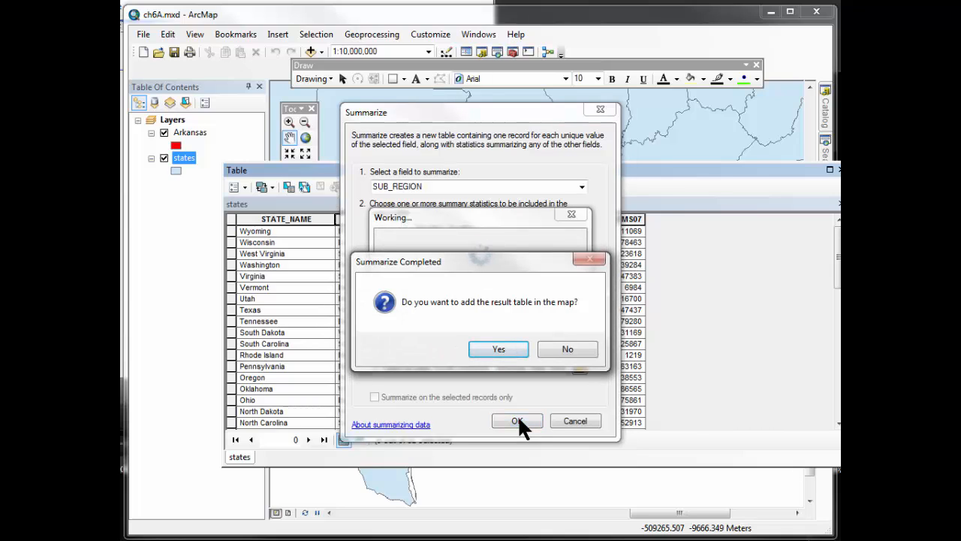
left_click(500, 349)
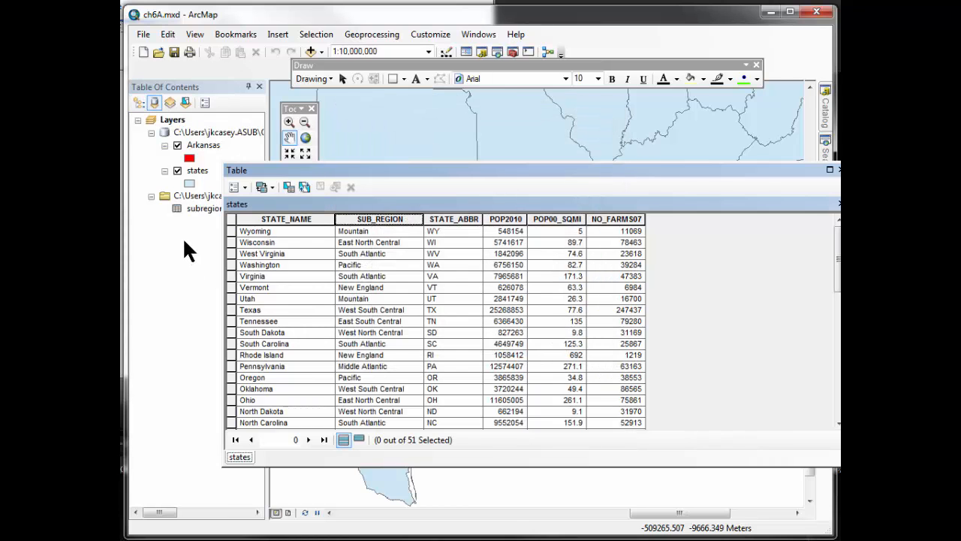
right_click(201, 209)
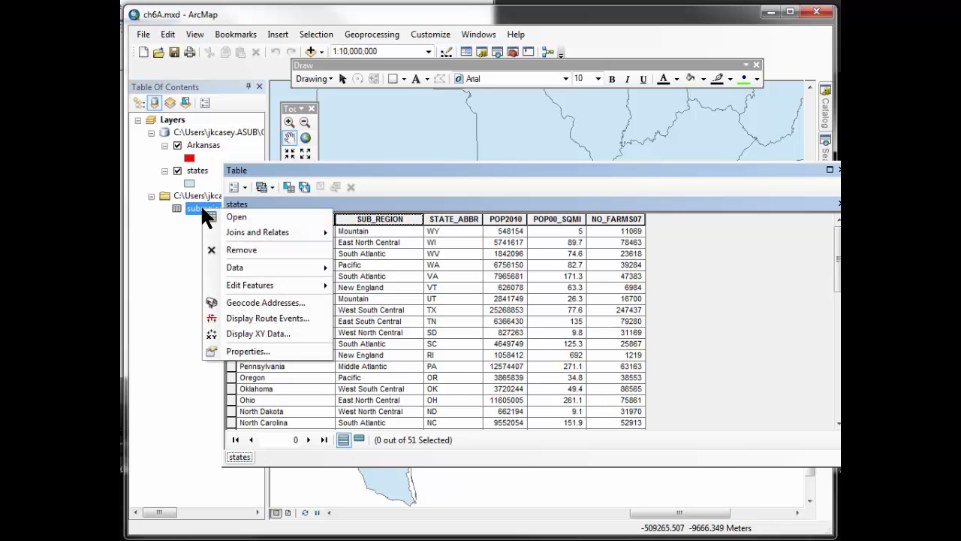
left_click(225, 216)
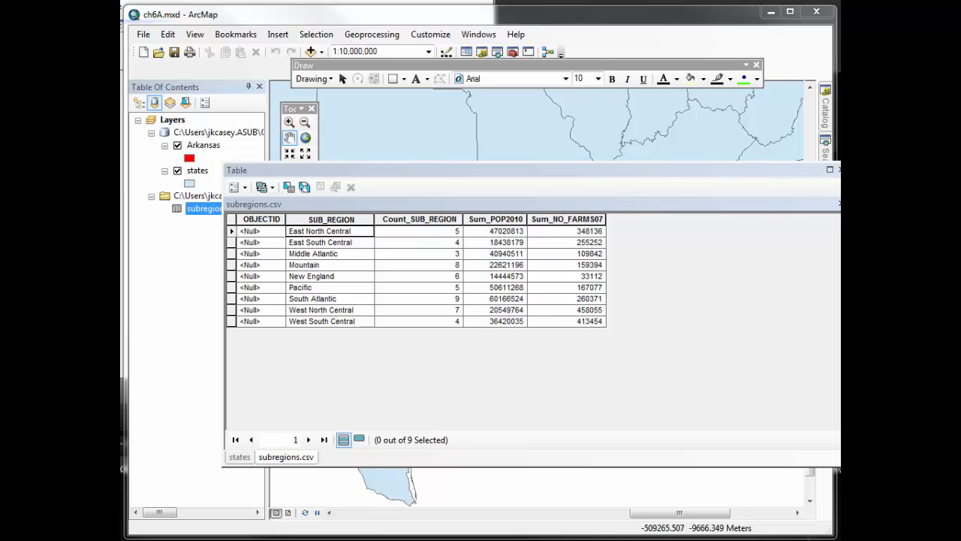
- Arrange the states and subregions.csv tables one above the other in a new horizontal tab group
left_click(239, 456)
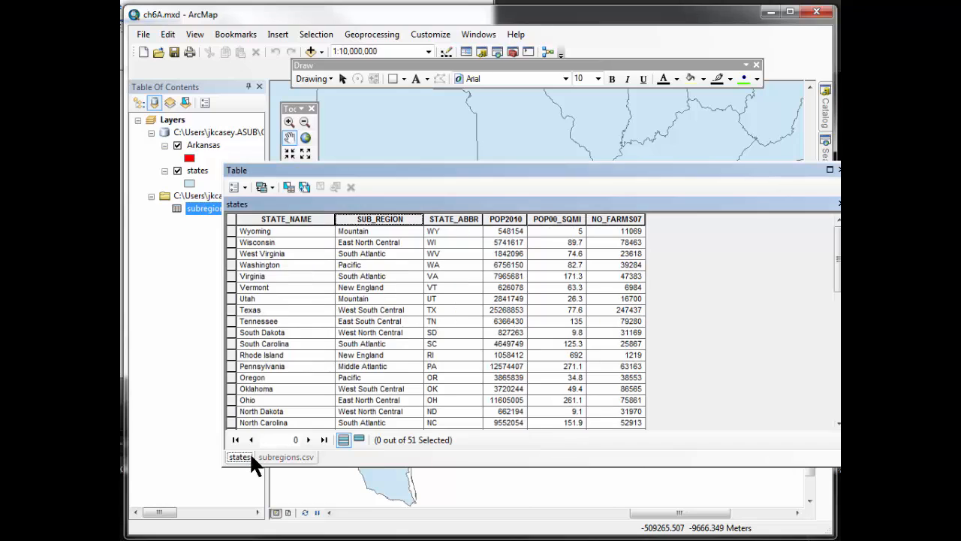
left_click(285, 456)
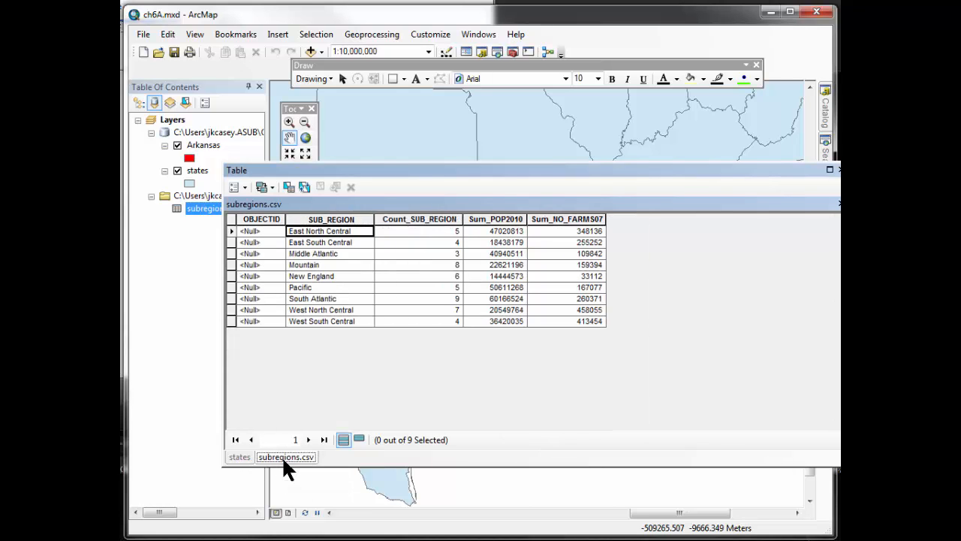
left_click(245, 187)
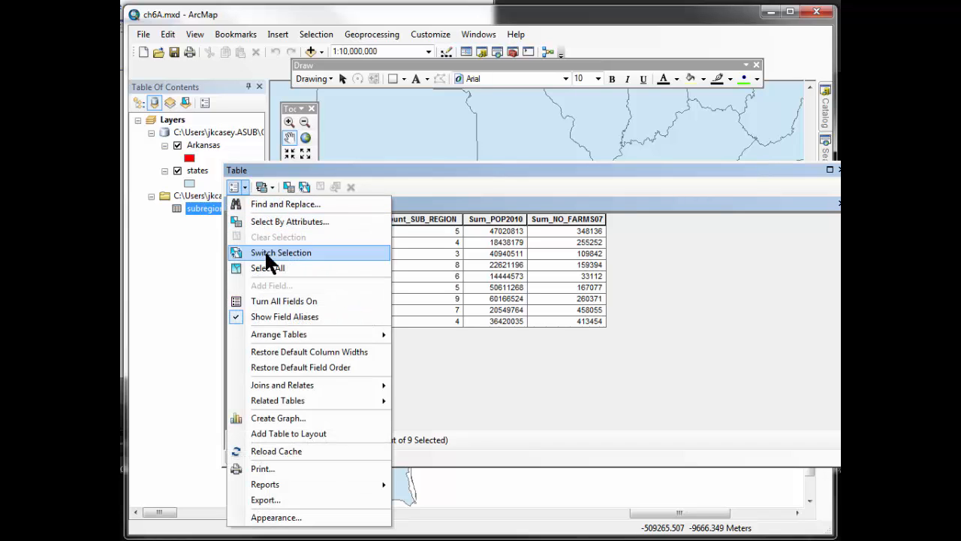
mouse_move(276, 332)
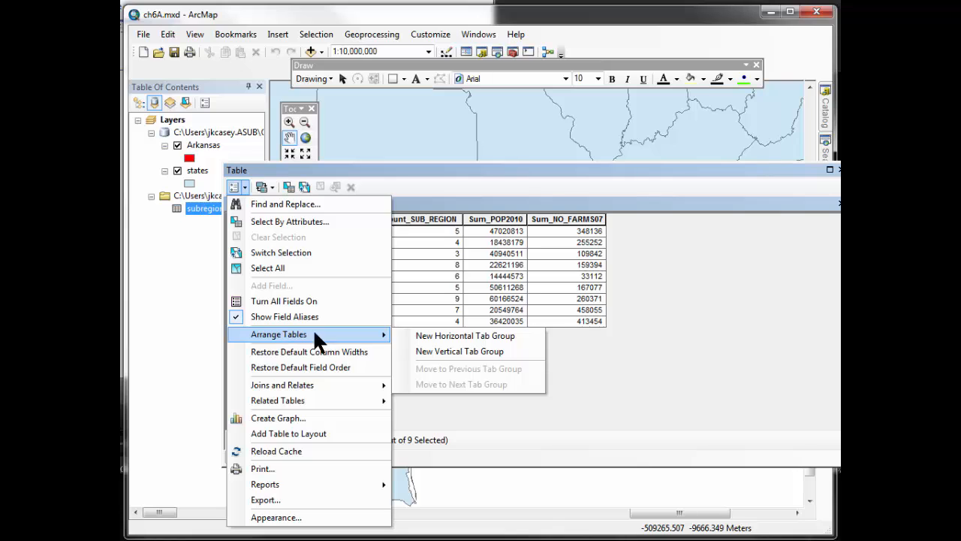
left_click(429, 336)
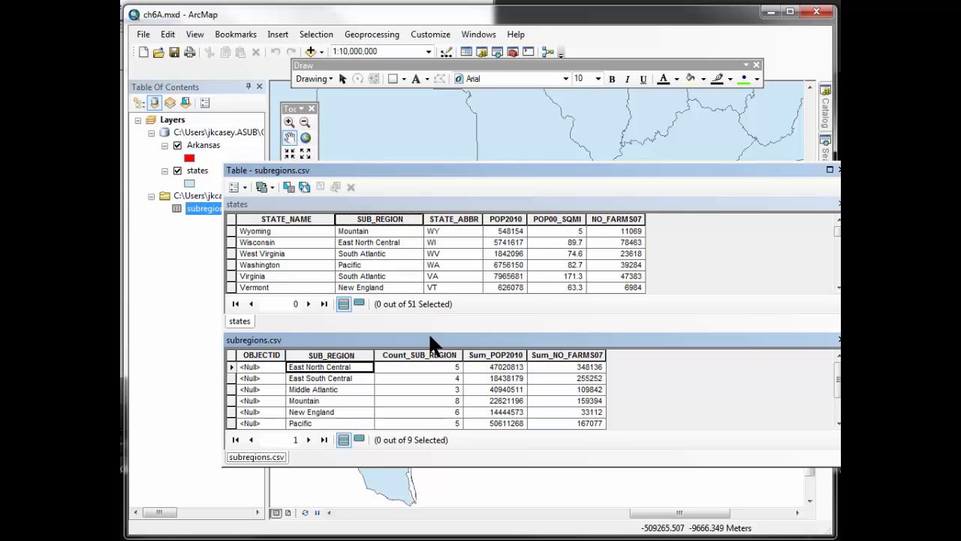
- Join the subregions.csv table to the states layer on the SUB_REGION field, keeping all records
left_click(199, 171)
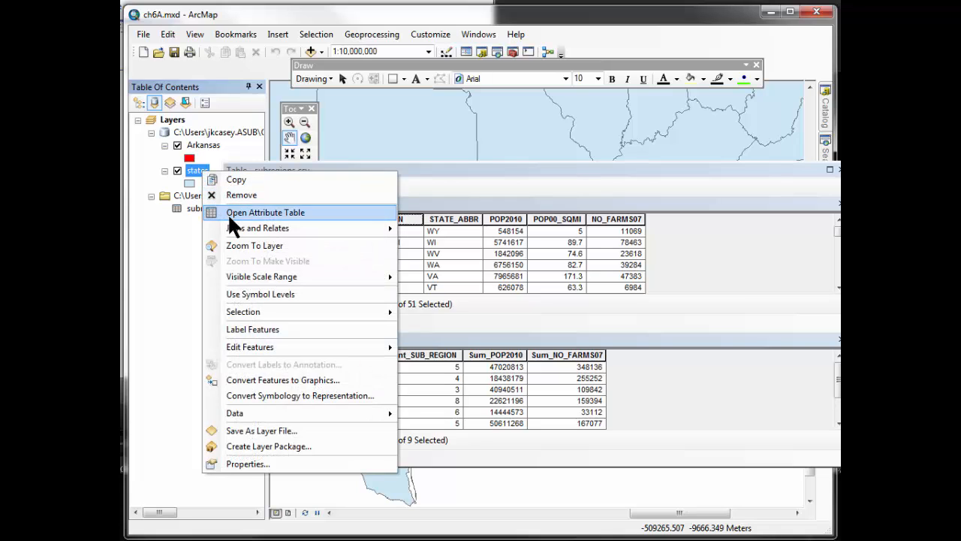
mouse_move(229, 227)
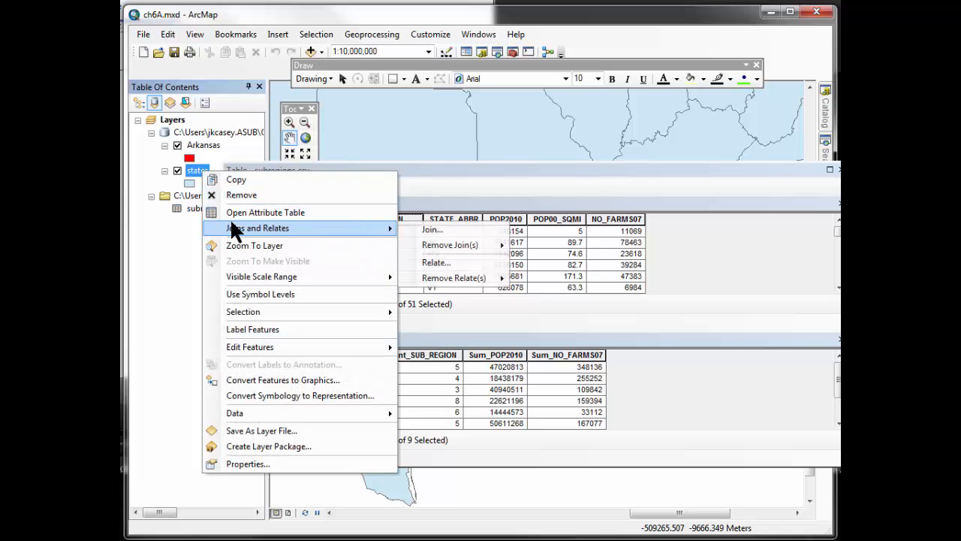
left_click(427, 232)
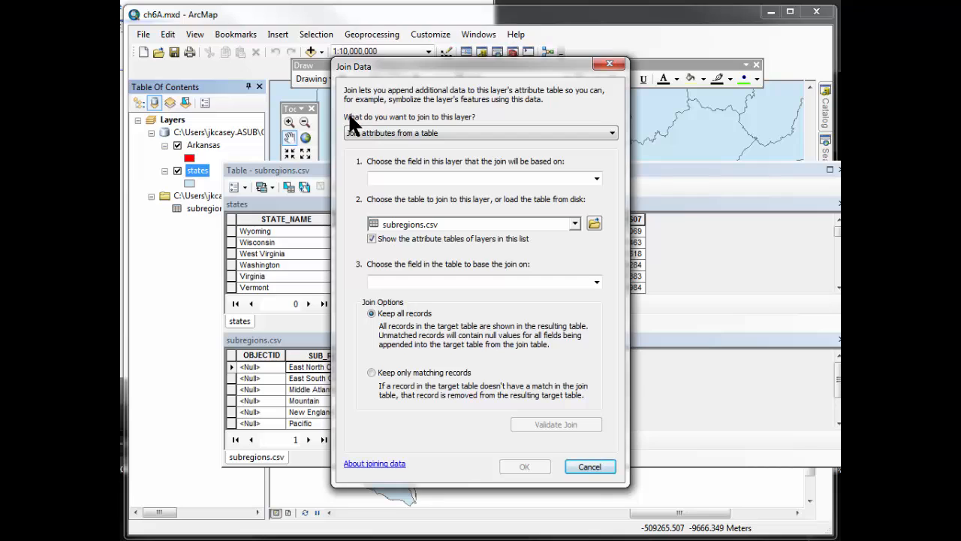
left_click(494, 172)
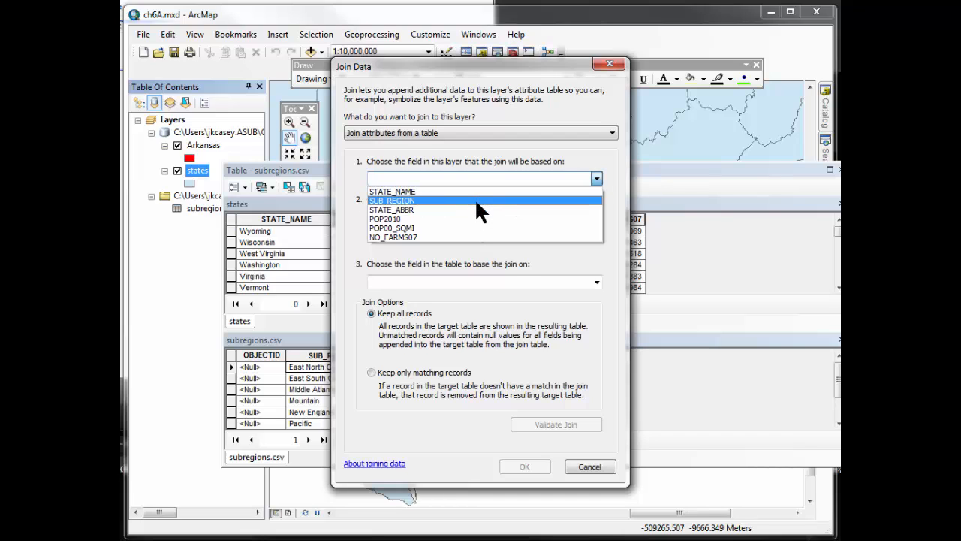
left_click(476, 200)
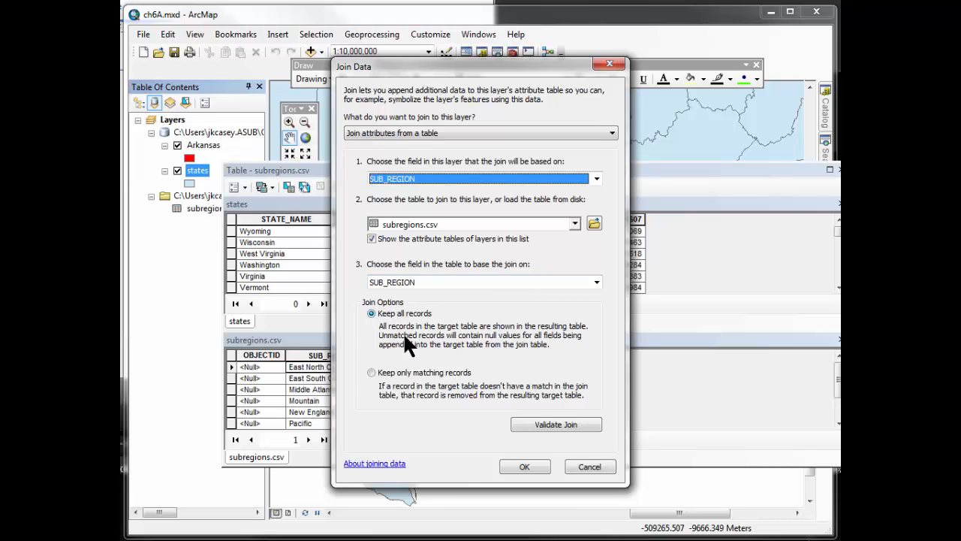
left_click(524, 467)
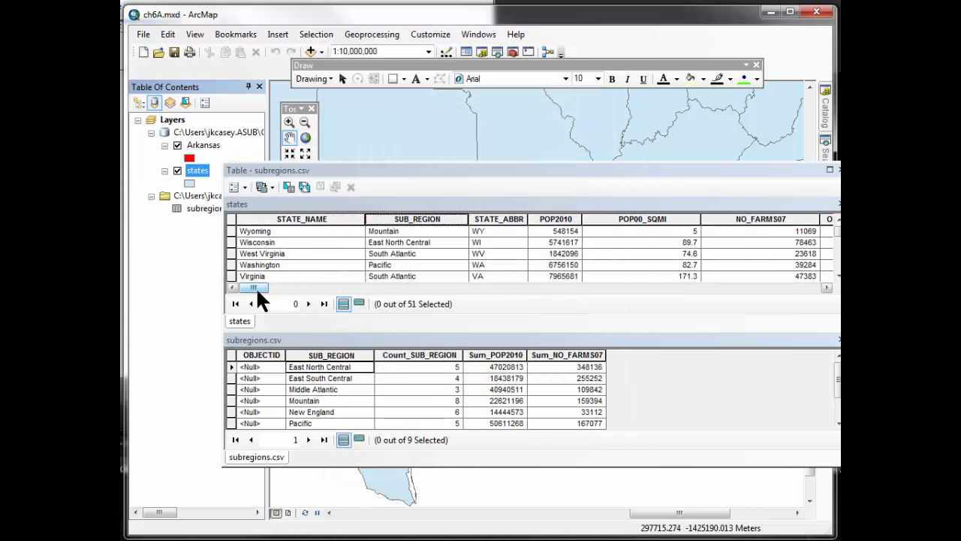
- Examine the joined states table, comparing its original fields with the appended Count_SUB_REGION, Sum_POP2010 and Sum_NO_FARMS07 fields
left_click_drag(255, 286, 280, 290)
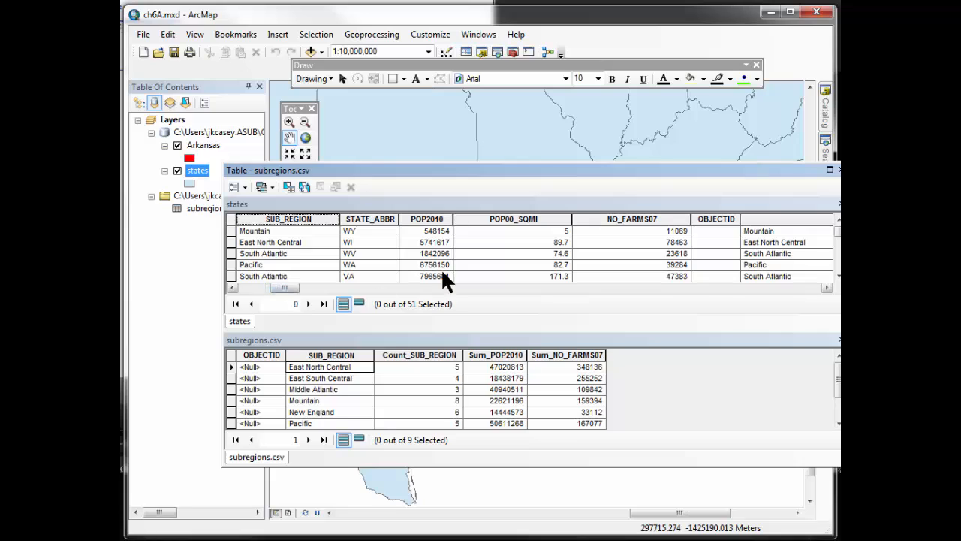
left_click(654, 217)
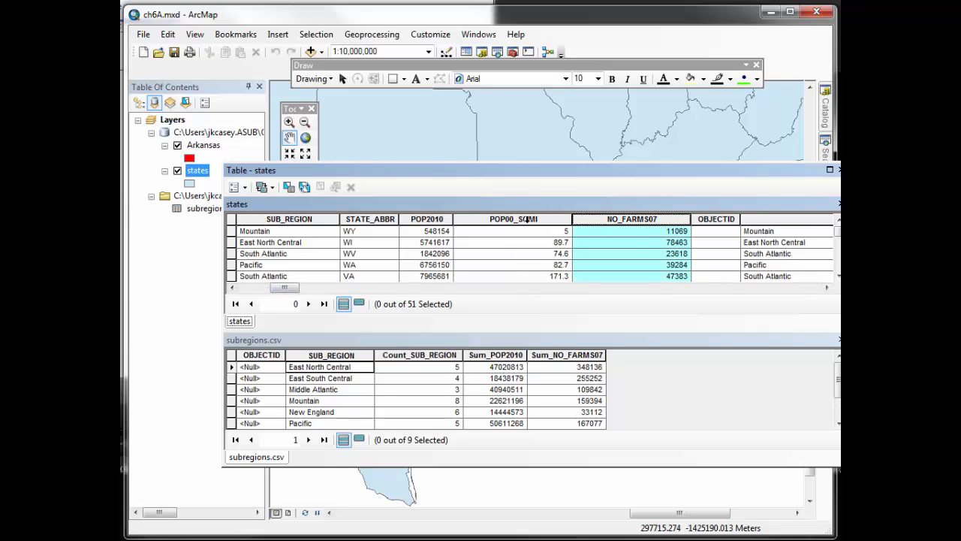
left_click(527, 218)
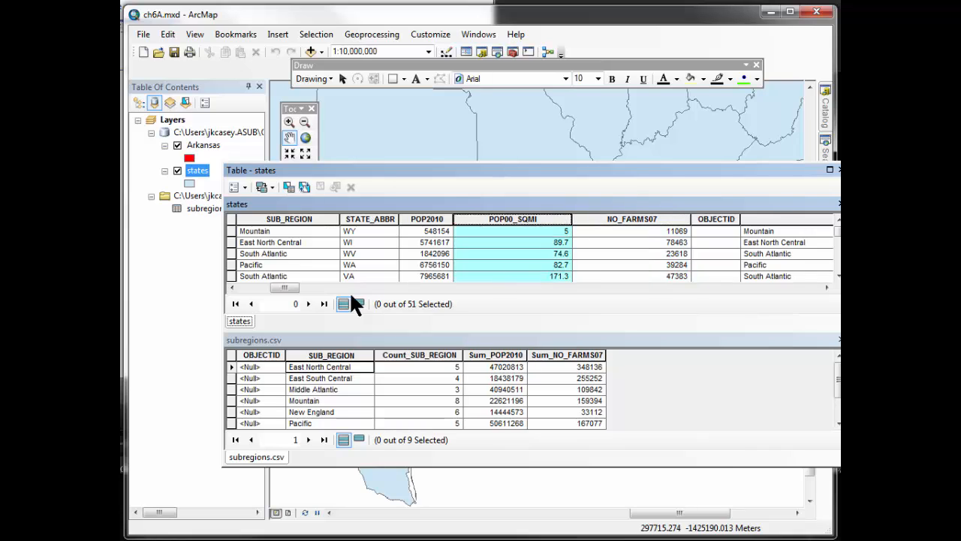
left_click_drag(284, 288, 357, 289)
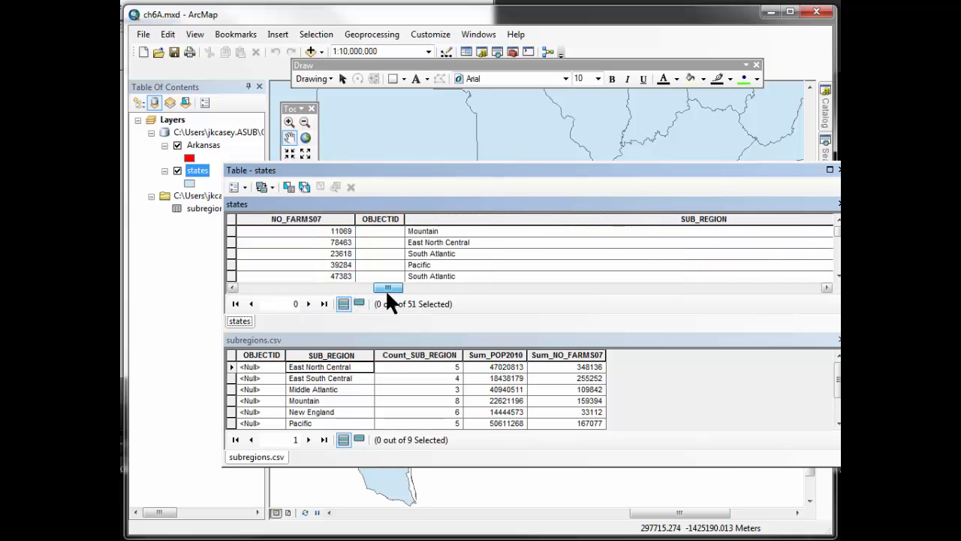
left_click_drag(445, 300, 807, 304)
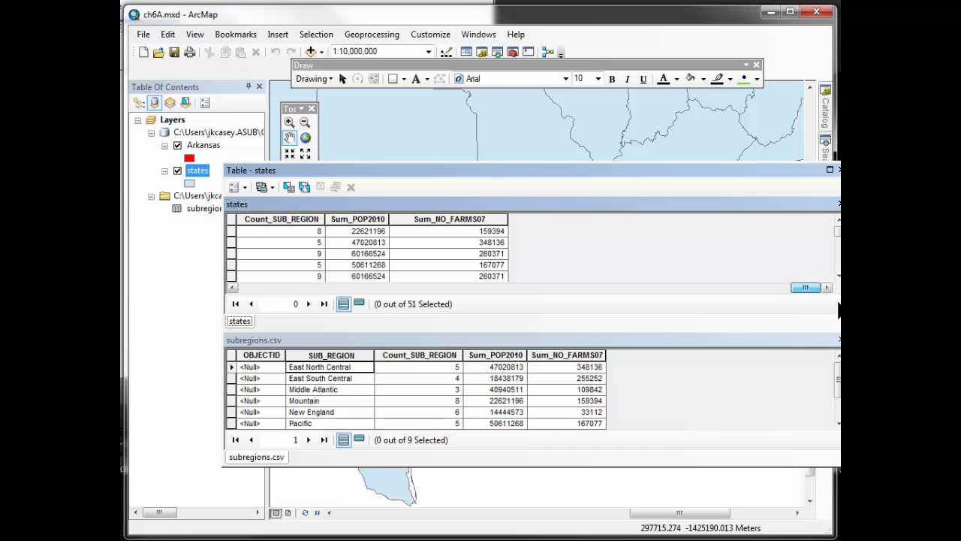
left_click(408, 218)
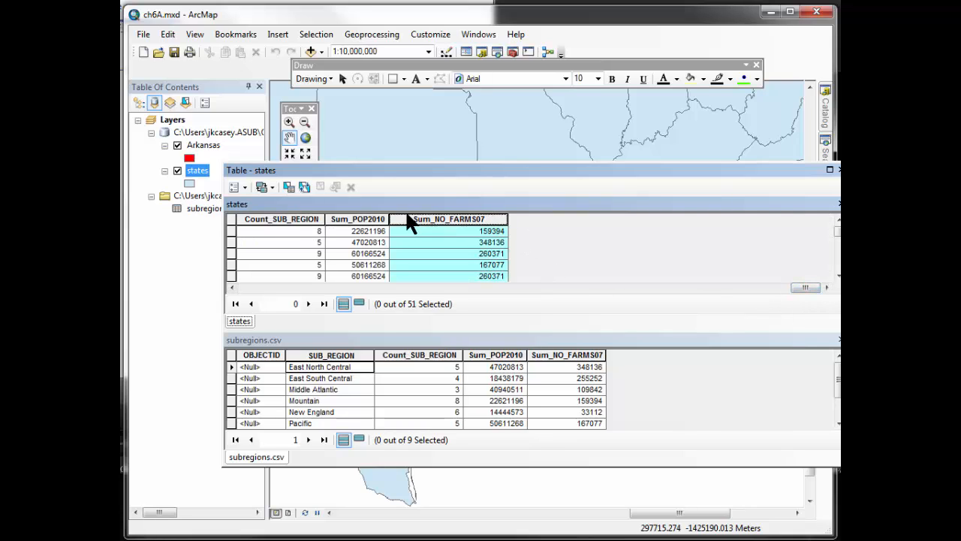
left_click(367, 221)
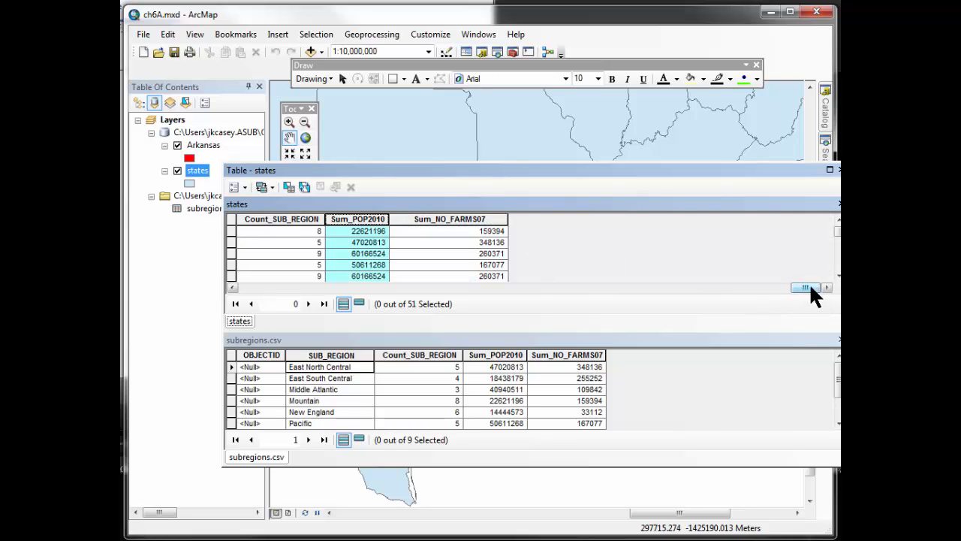
left_click_drag(810, 287, 237, 290)
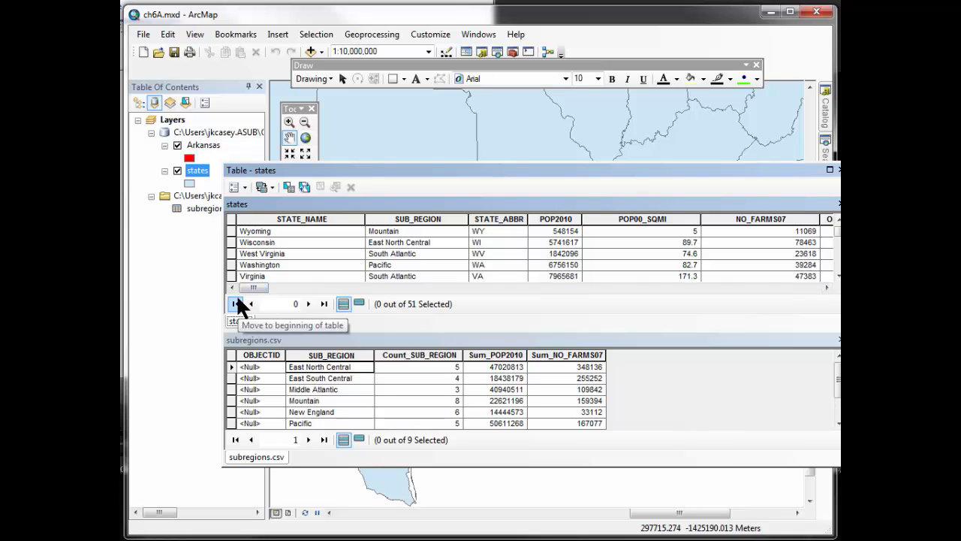
- Close the table window and symbolize the states layer with graduated colors based on the Sum_NO_FARMS07 field
left_click(837, 169)
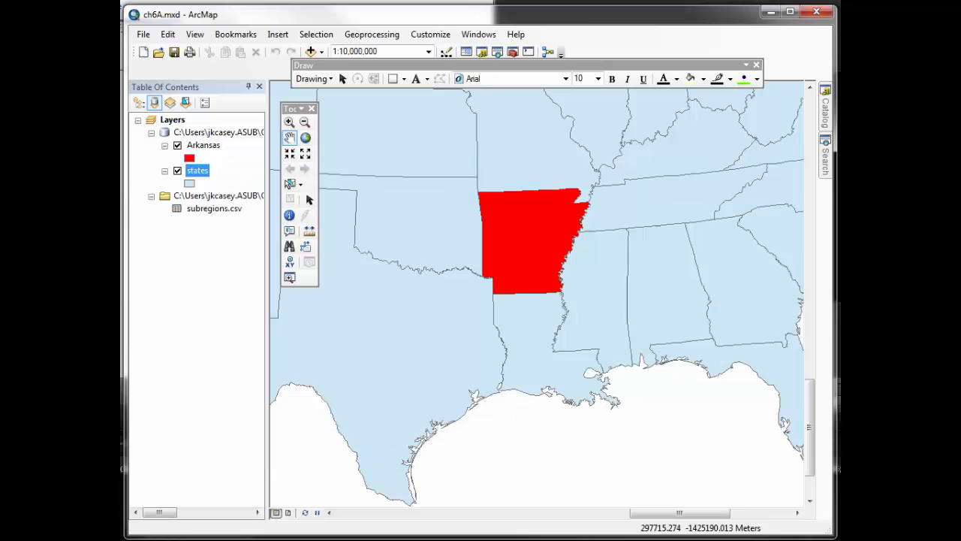
double_click(197, 171)
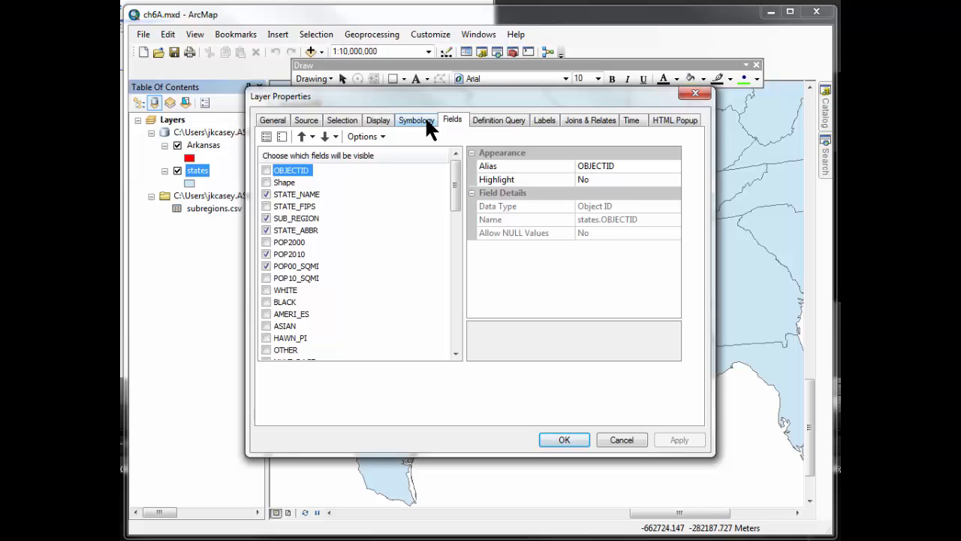
left_click(417, 121)
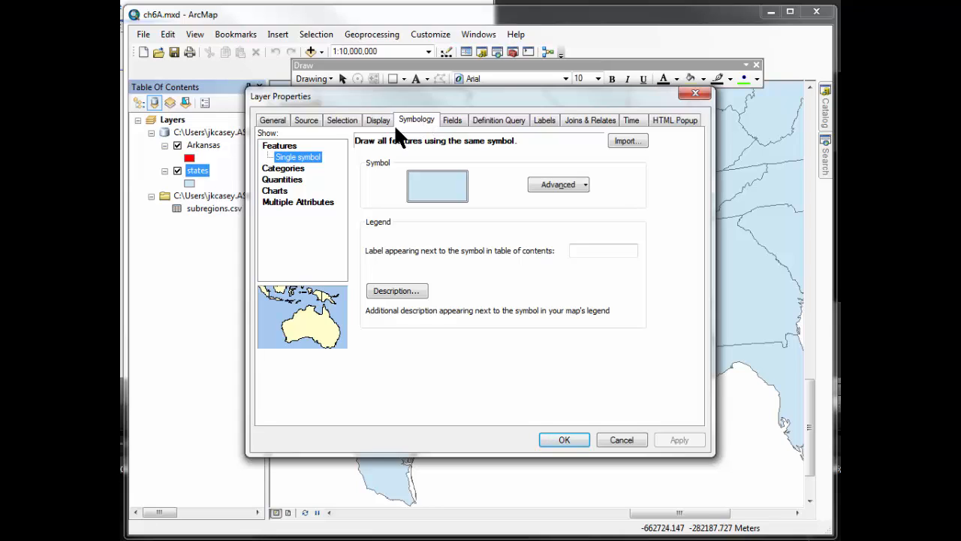
left_click(296, 181)
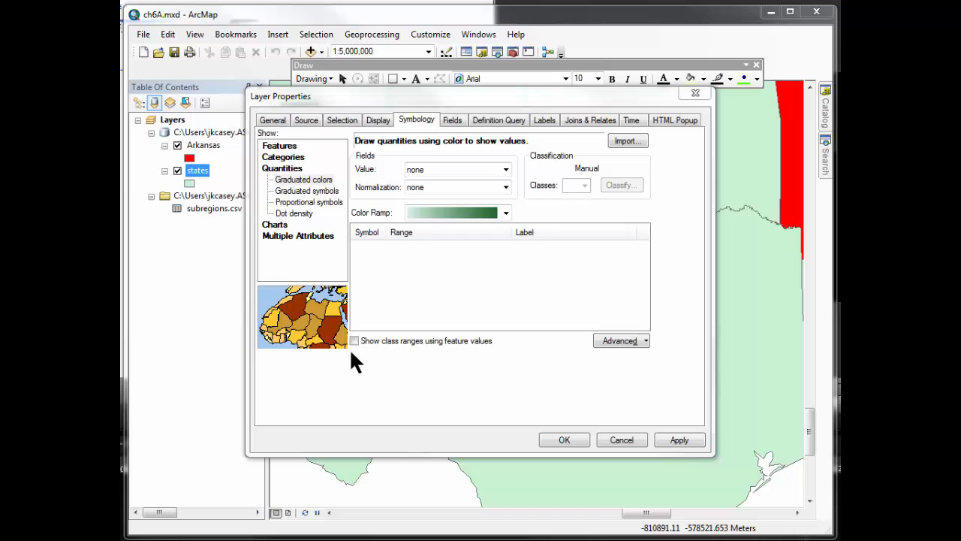
left_click(504, 169)
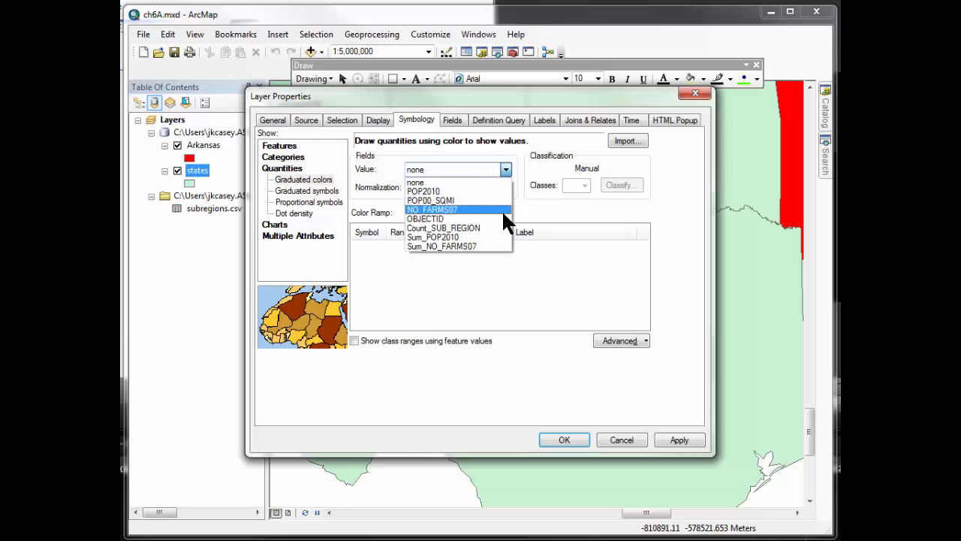
left_click(473, 246)
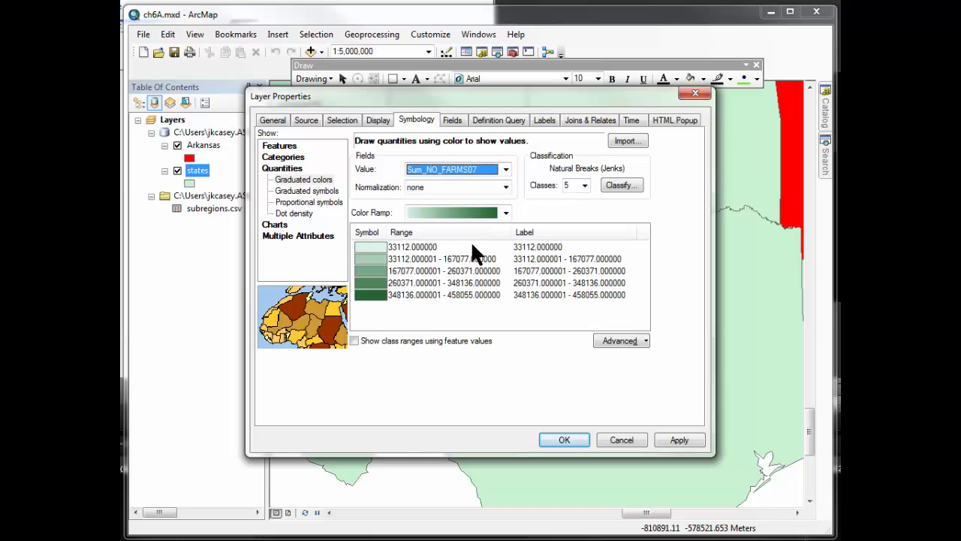
left_click(560, 439)
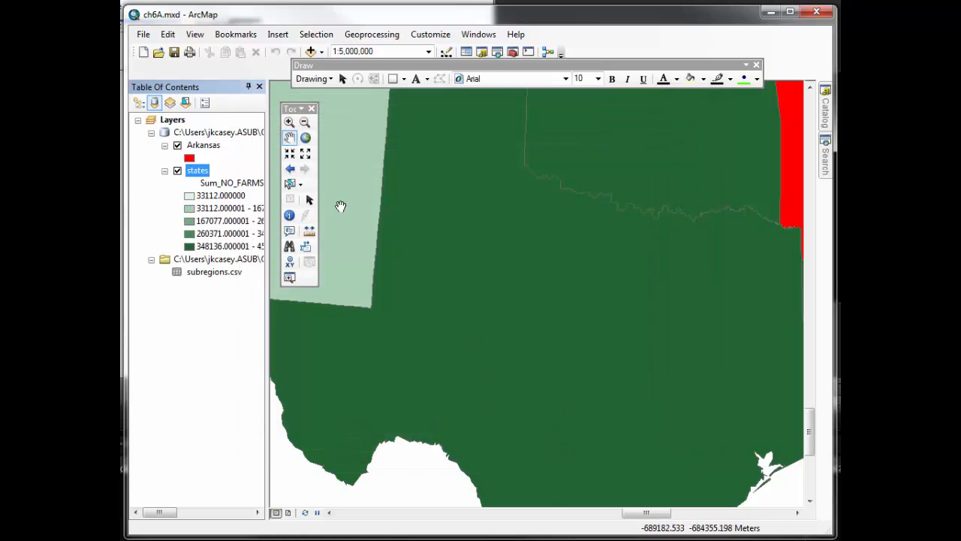
left_click(305, 152)
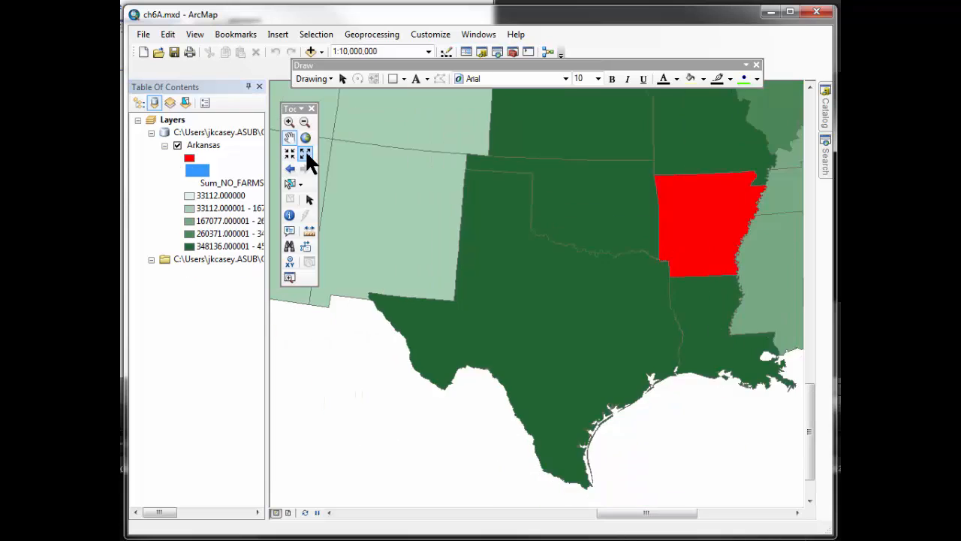
left_click(305, 152)
left_click_drag(579, 238, 516, 326)
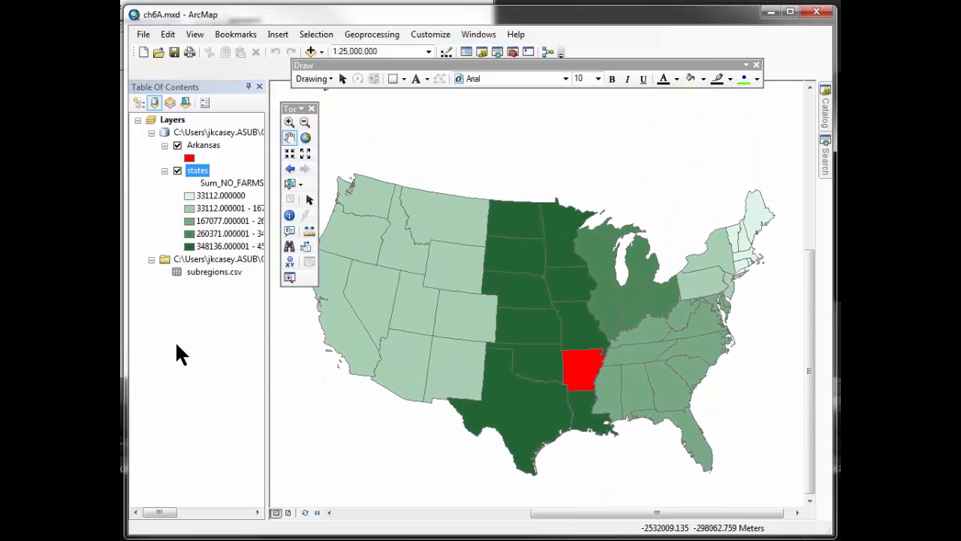
- Turn on feature labels for the states layer in its layer properties
double_click(198, 169)
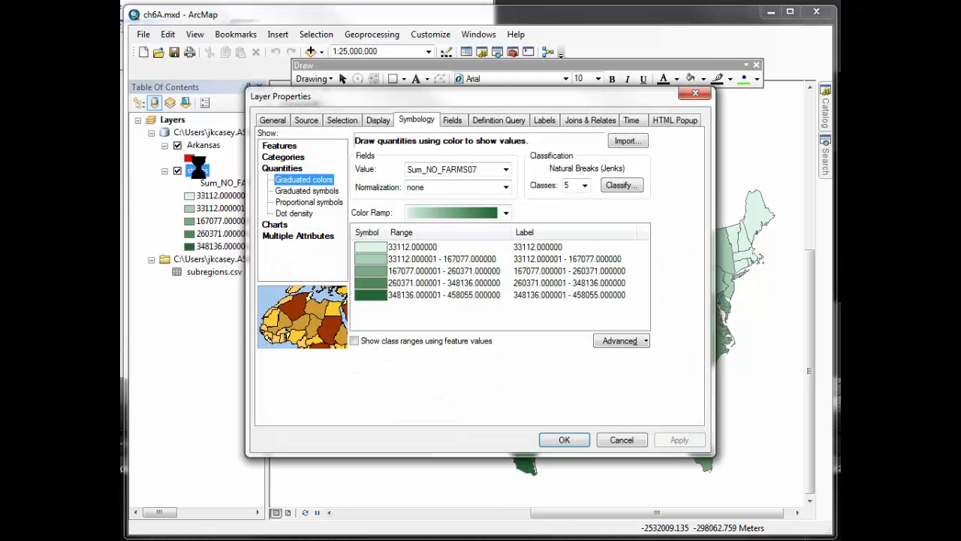
left_click(545, 122)
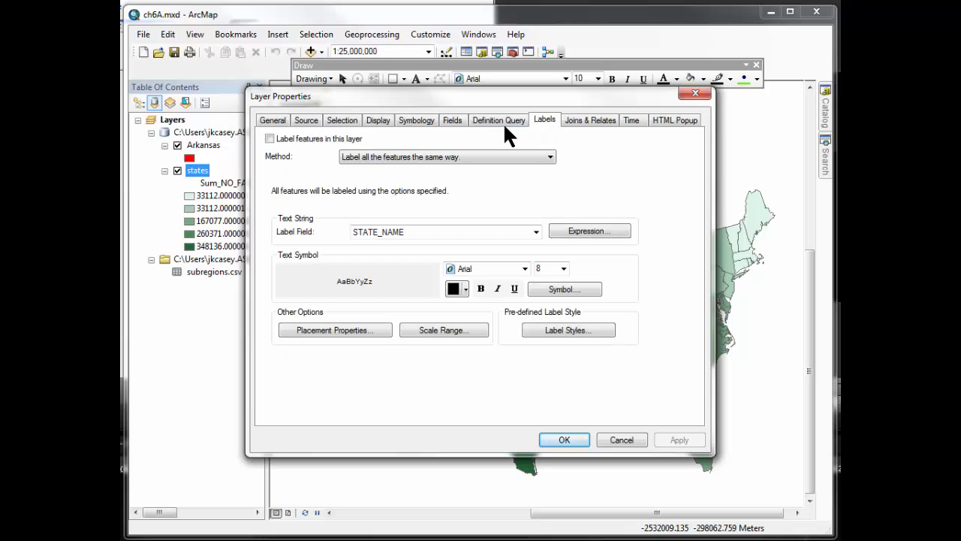
left_click(269, 139)
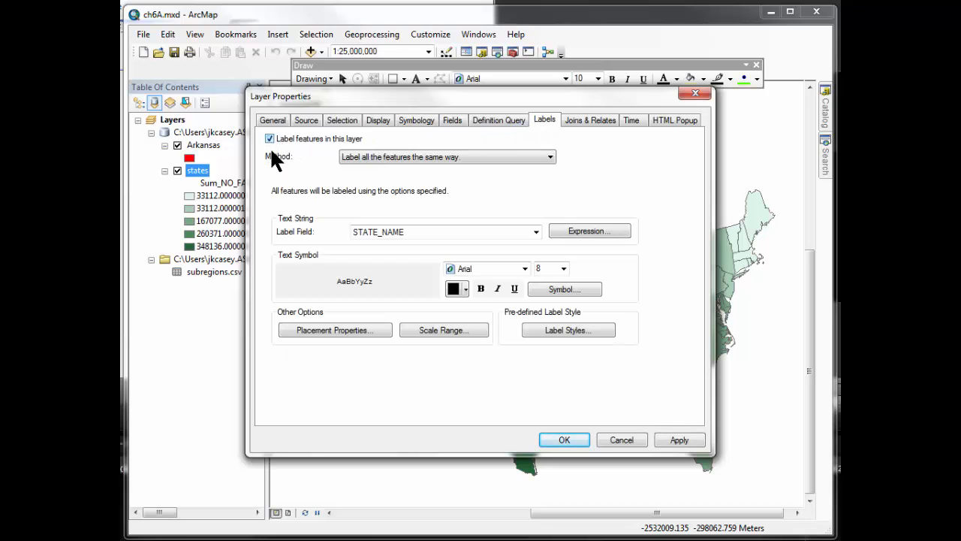
- Replace the states label expression with [states.STATE_ABBR] & [subregions.csv.Sum_NO_FARMS07] and apply it to the map
left_click(583, 232)
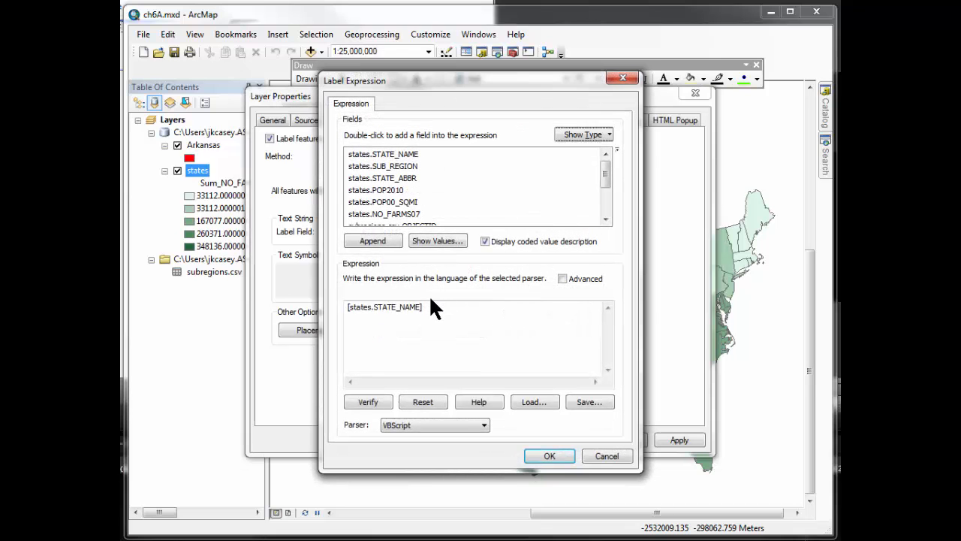
left_click_drag(425, 307, 314, 308)
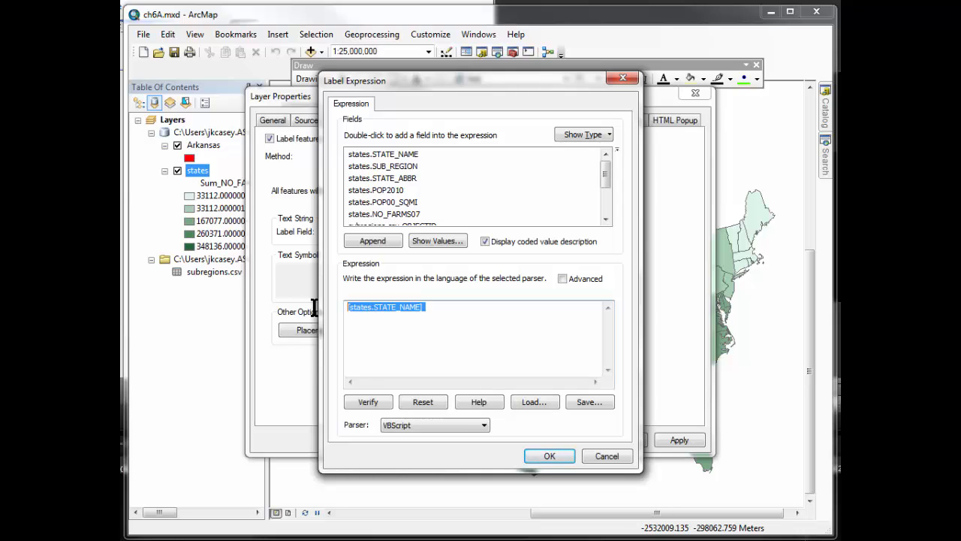
key("Delete")
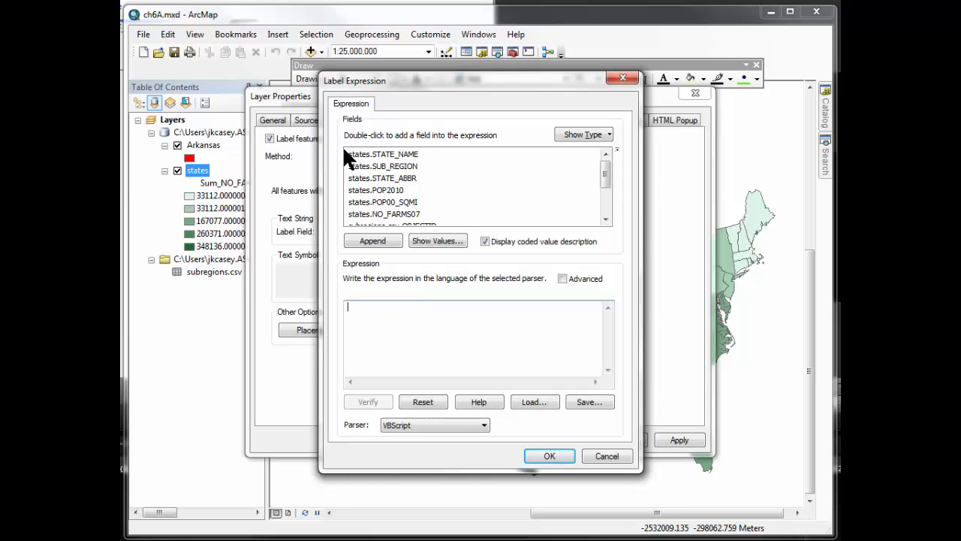
double_click(385, 179)
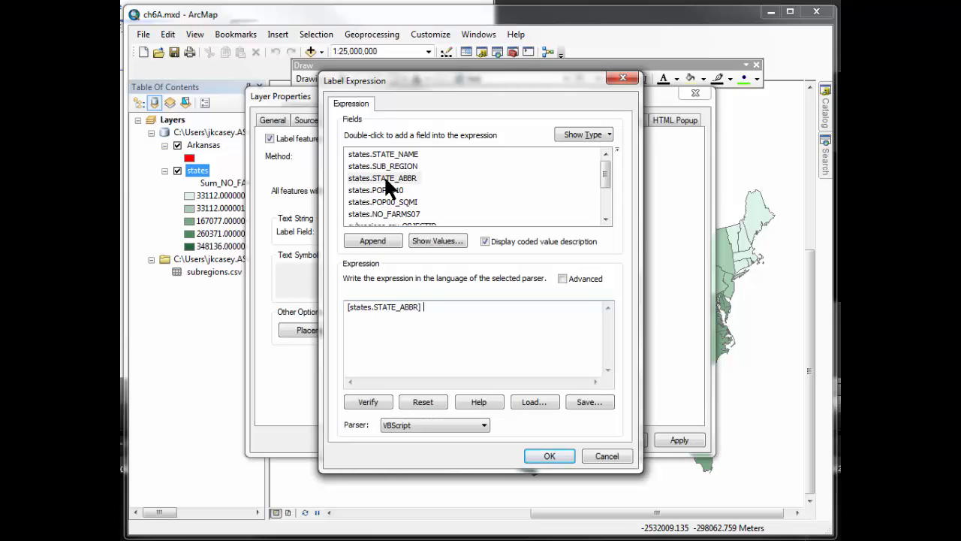
type("&")
left_click_drag(605, 177, 603, 207)
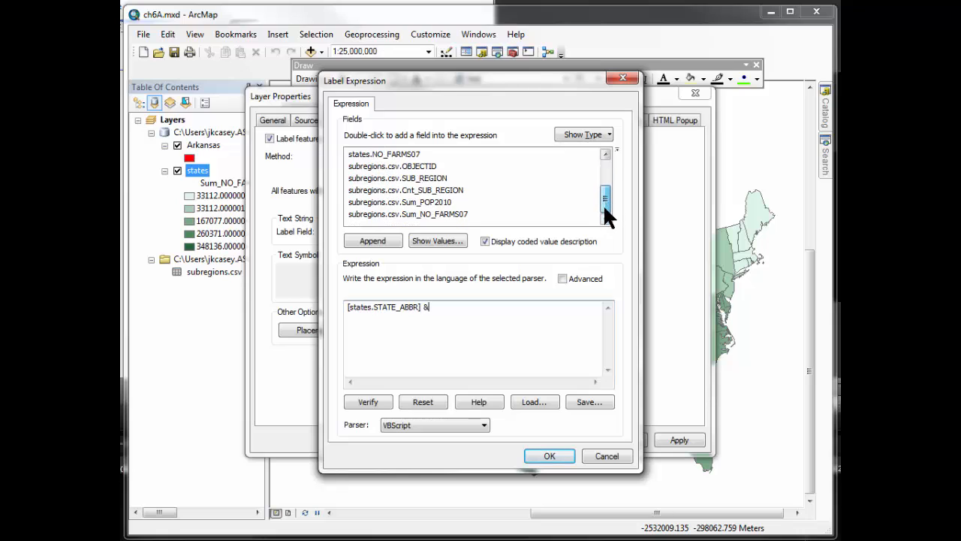
double_click(436, 214)
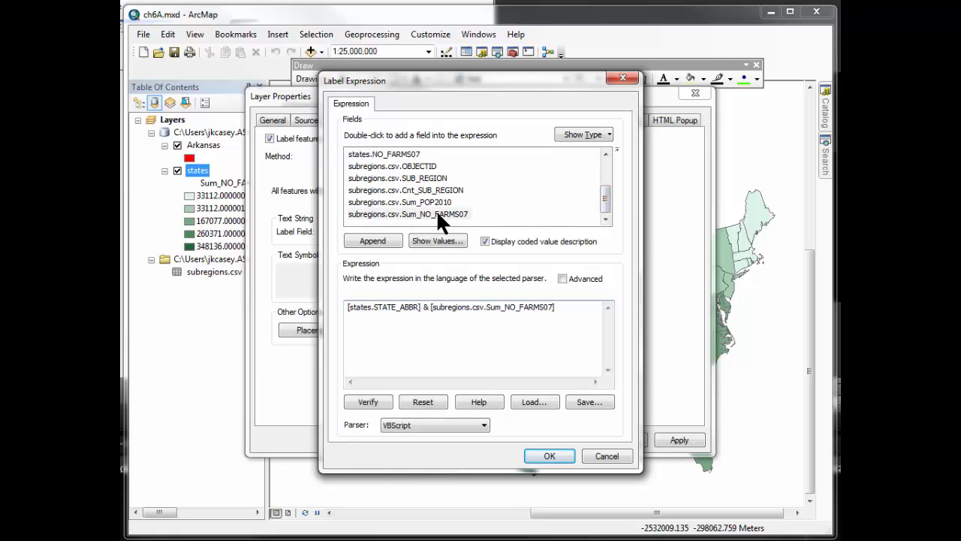
left_click(548, 453)
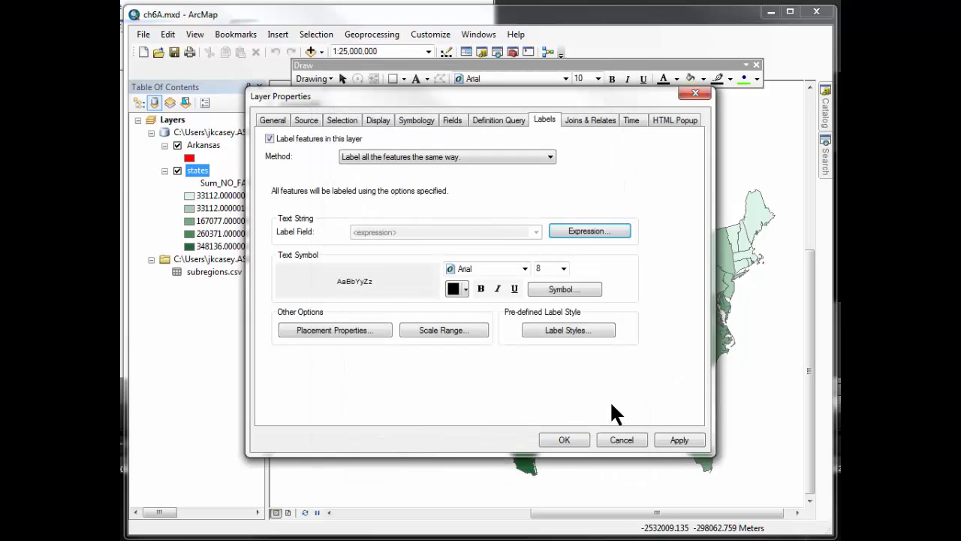
left_click(569, 437)
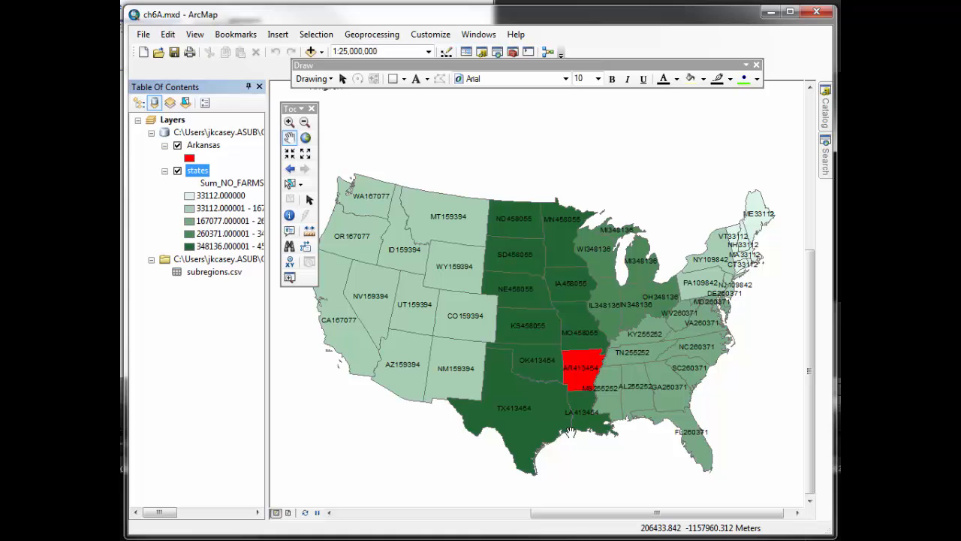
- Insert vbnewline & between the two fields of the states label expression so the farm sum goes on its own line
scroll(517, 426, "up", 3)
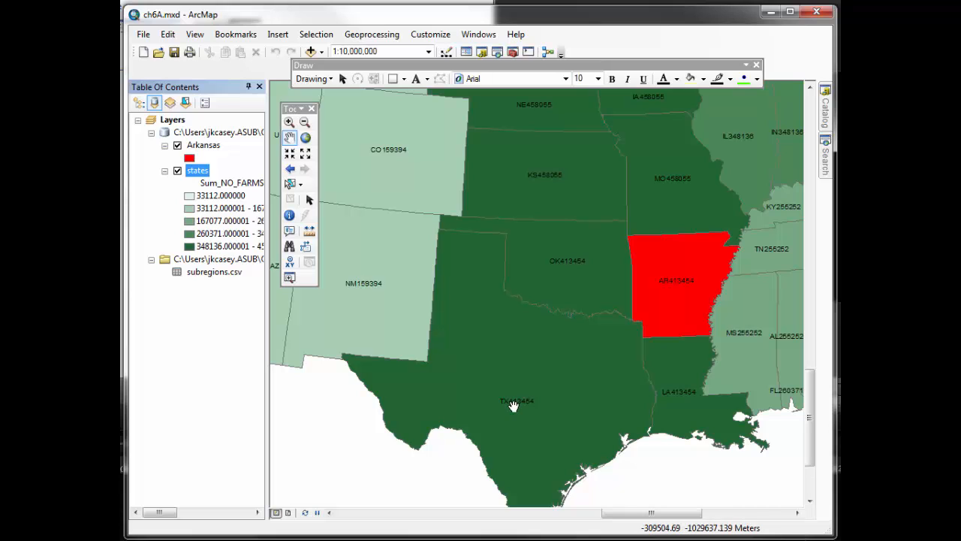
double_click(198, 167)
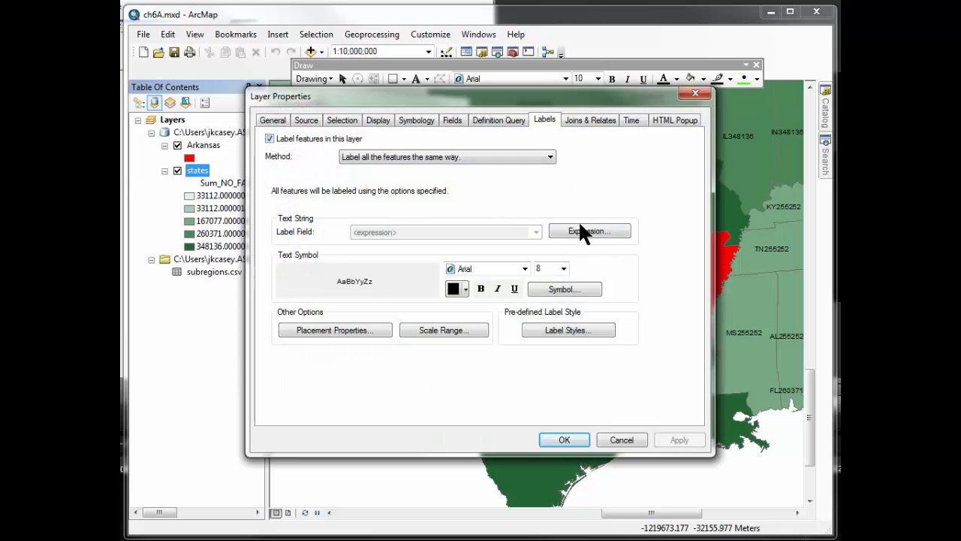
left_click(583, 229)
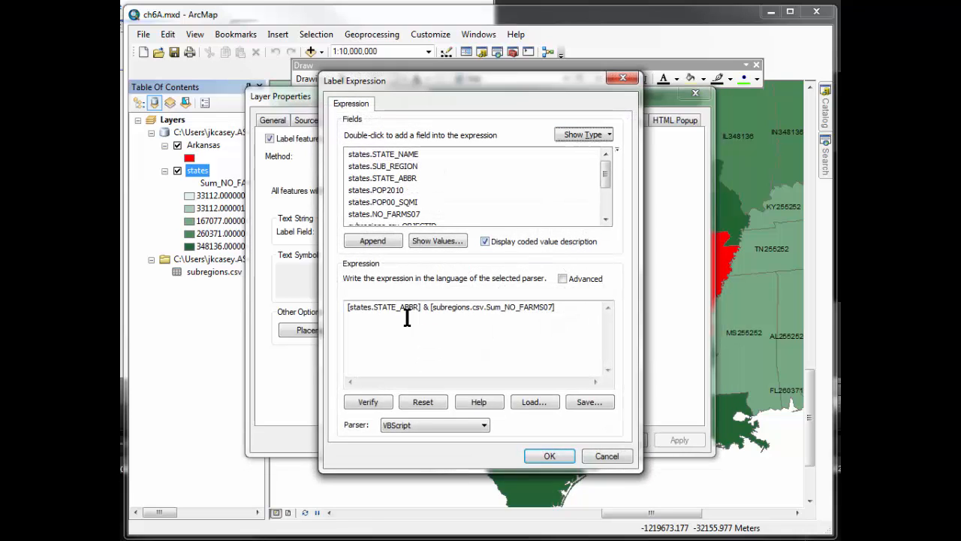
left_click(430, 307)
type("[")
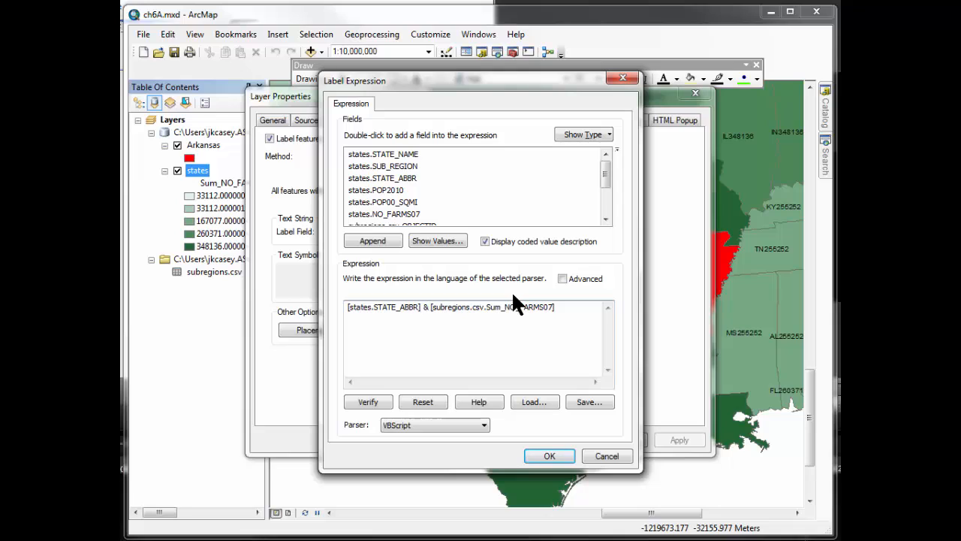
type("vb")
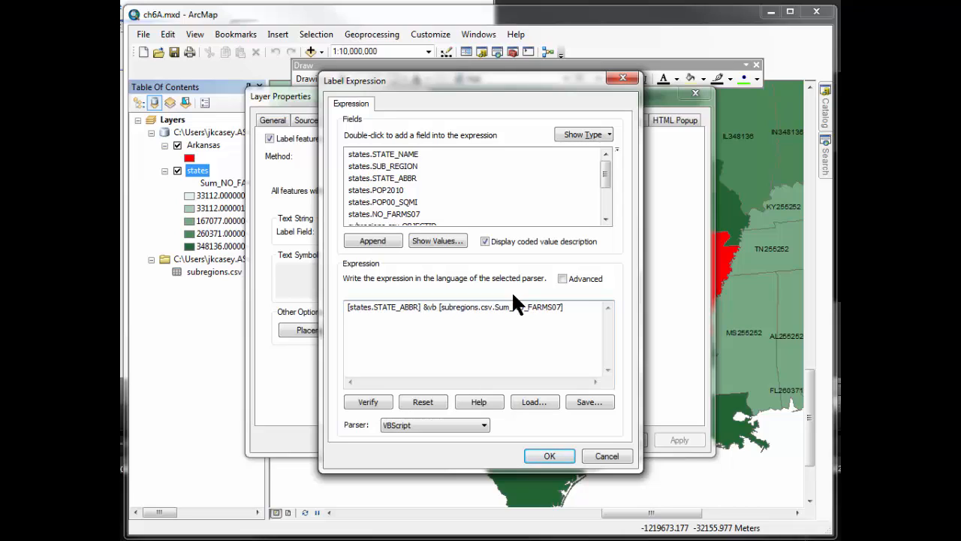
type("newline ")
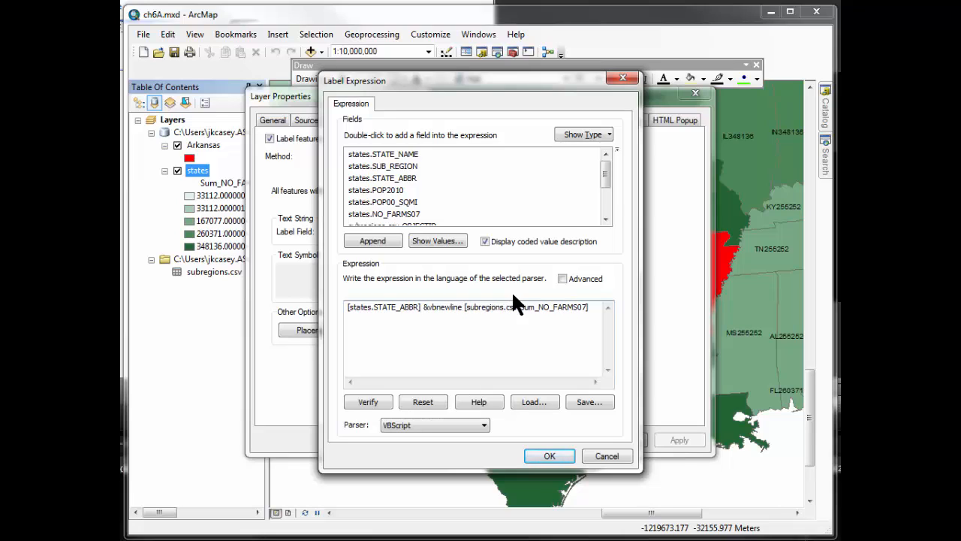
type("&")
left_click(544, 457)
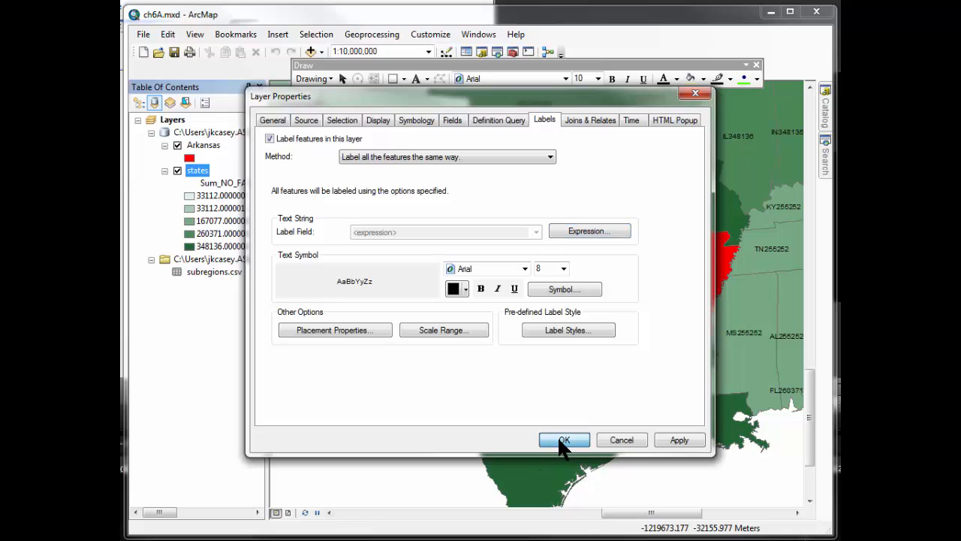
left_click(563, 442)
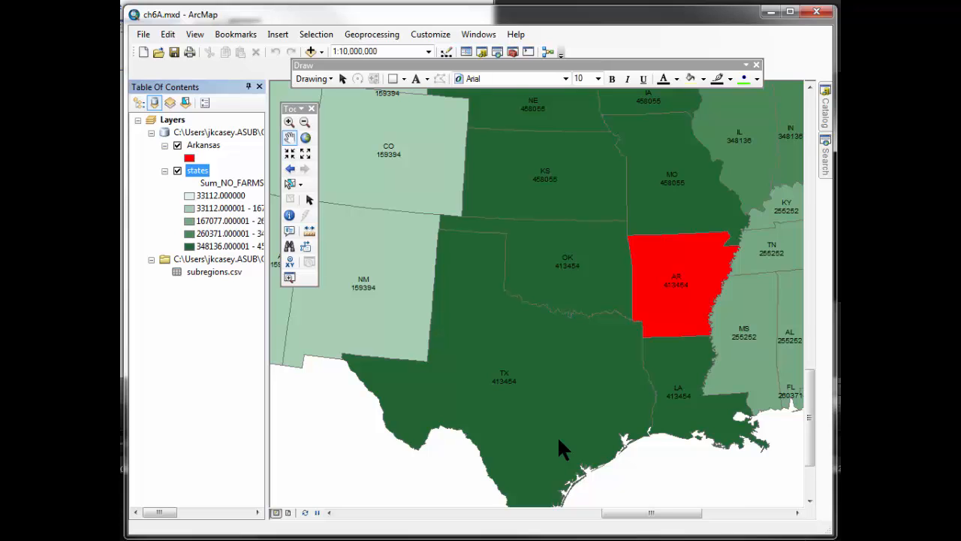
- Format the Sum_NO_FARMS07 field of the states layer to show thousands separators and fewer decimal places
double_click(196, 170)
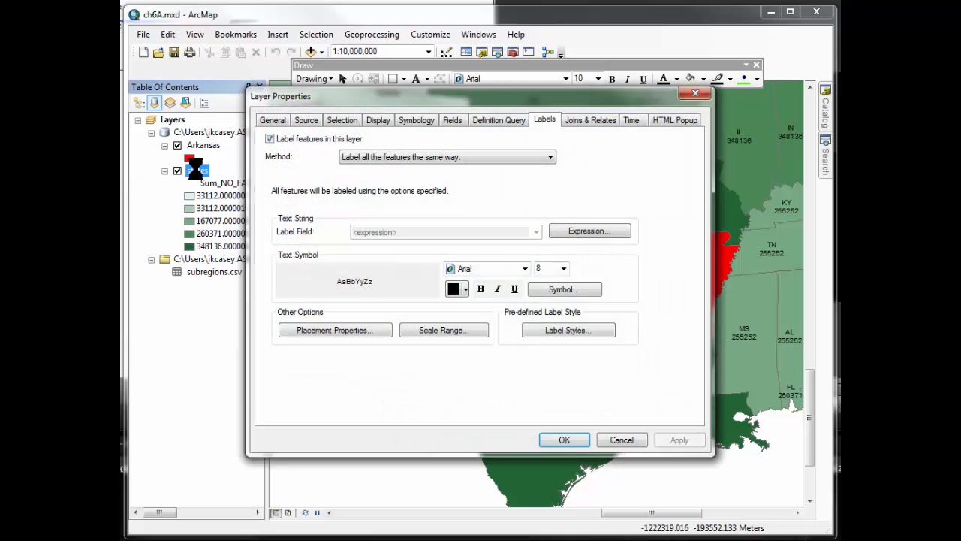
left_click(450, 130)
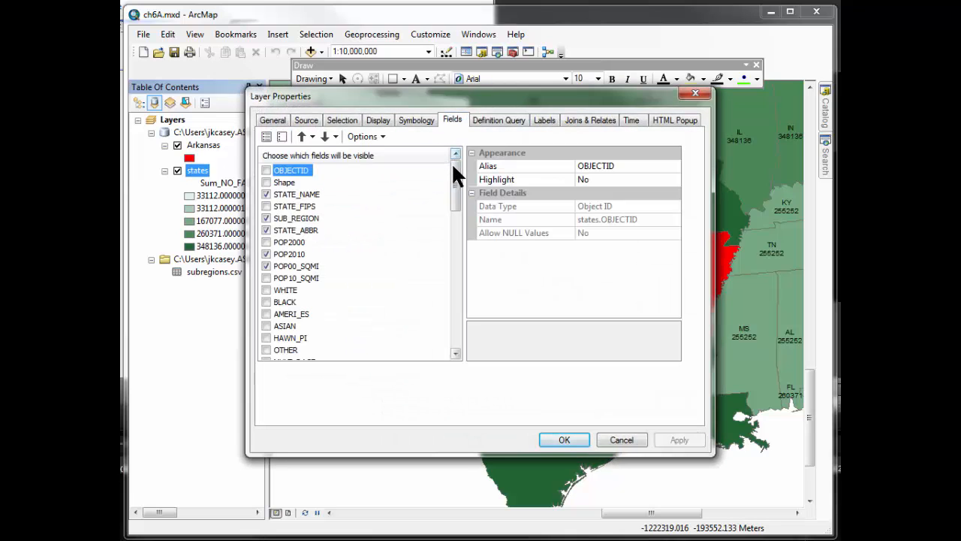
left_click_drag(451, 172, 447, 323)
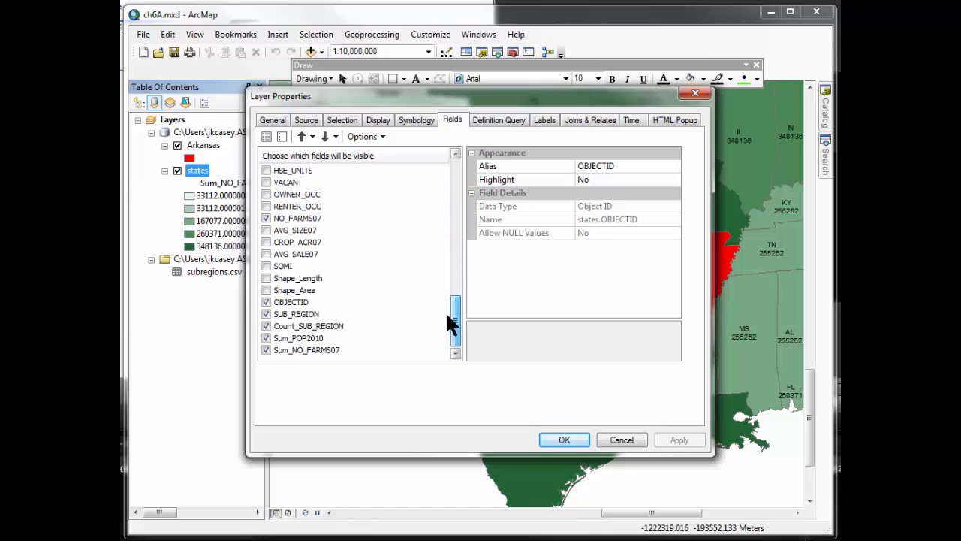
left_click(323, 350)
left_click(597, 193)
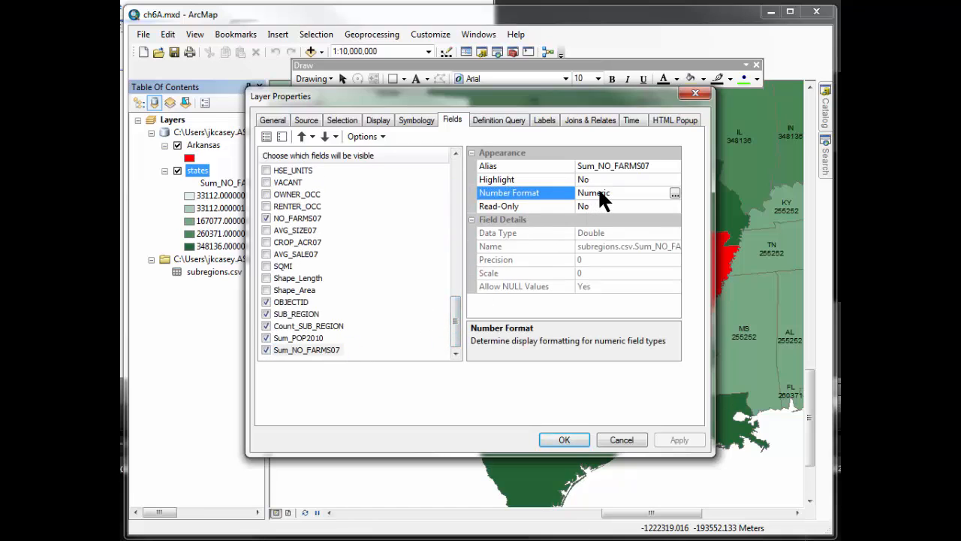
left_click(672, 192)
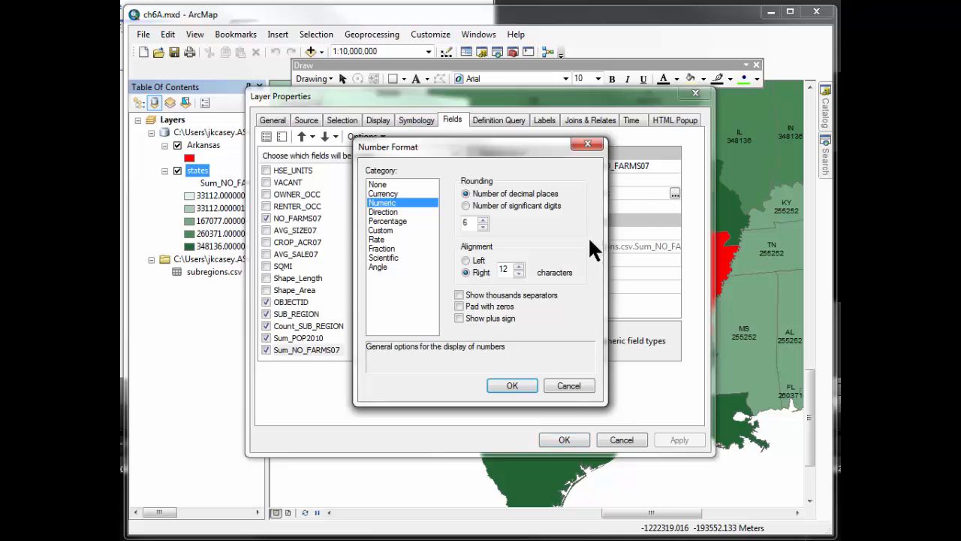
left_click(459, 294)
left_click(482, 227)
left_click(515, 384)
left_click(572, 440)
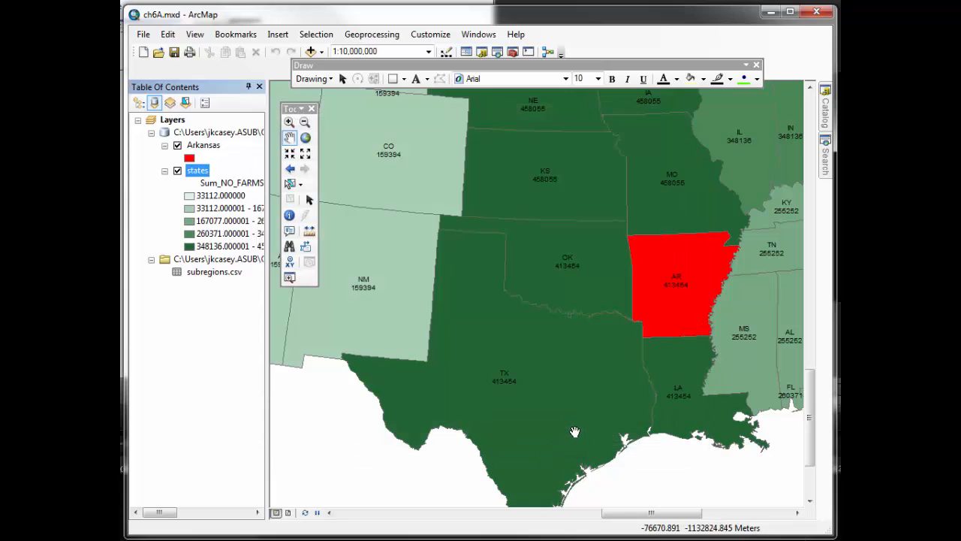